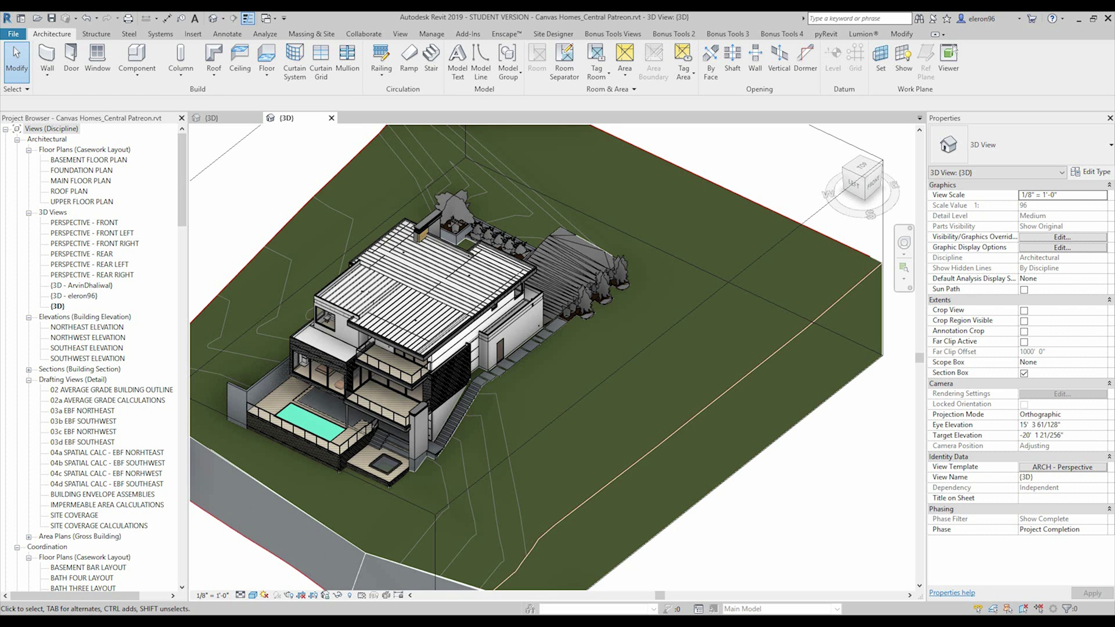
# Switch to the Site 2.rvt {3D} view tab.
pyautogui.click(211, 118)
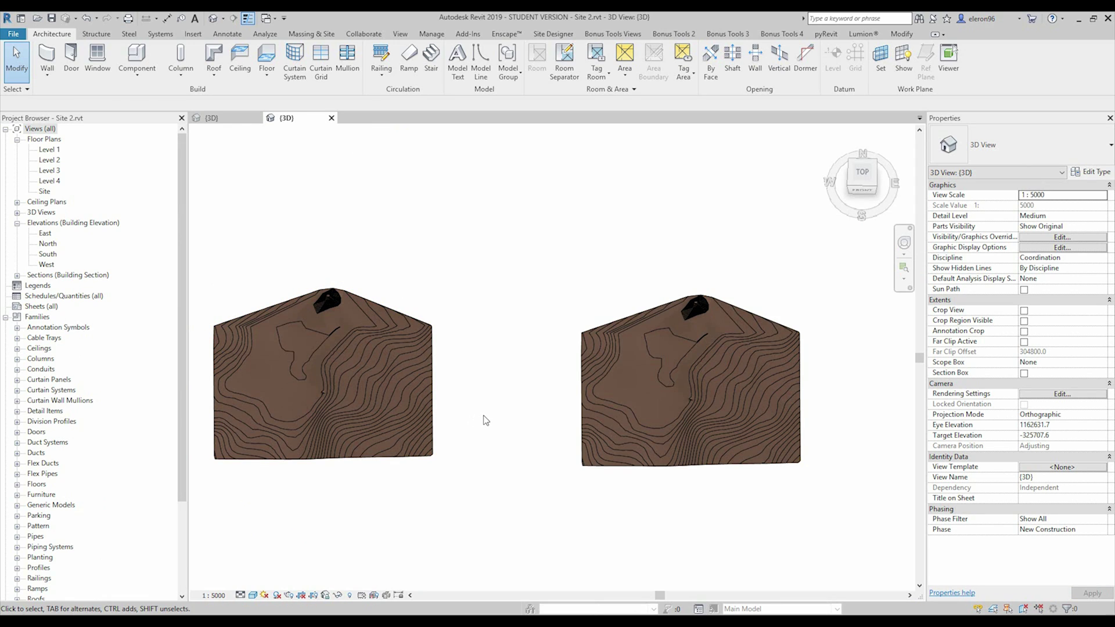
# Pan, set the ViewCube to Top, and zoom onto the middle toposurface's mound.
pyautogui.moveTo(473, 418); pyautogui.dragTo(608, 468, button='middle')
pyautogui.scroll(2, 489, 340)
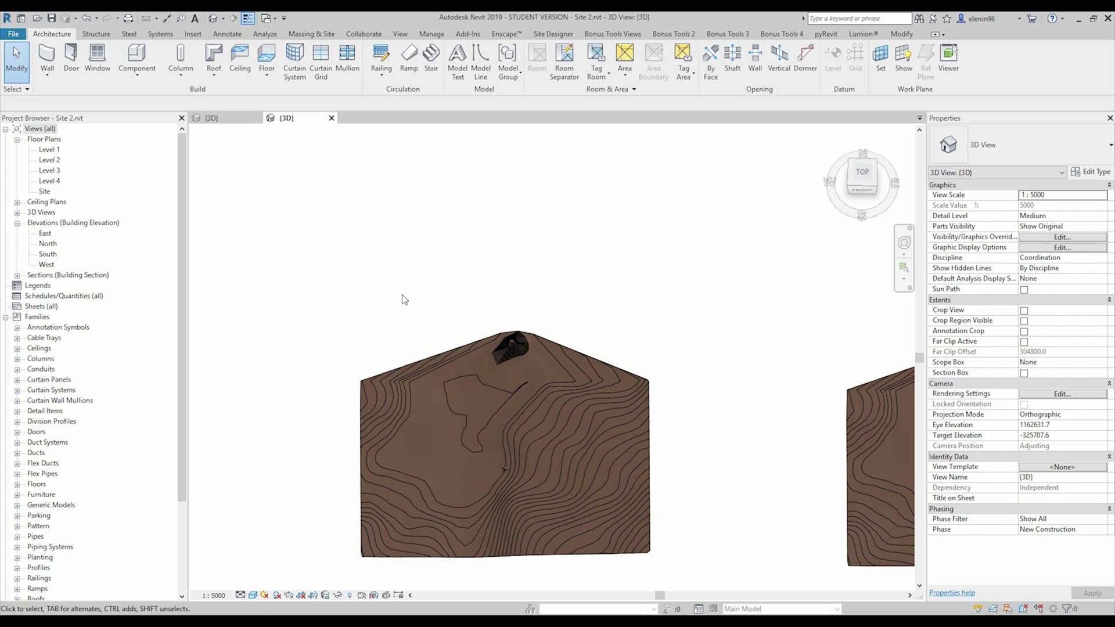
pyautogui.click(869, 179)
pyautogui.scroll(10, 532, 316)
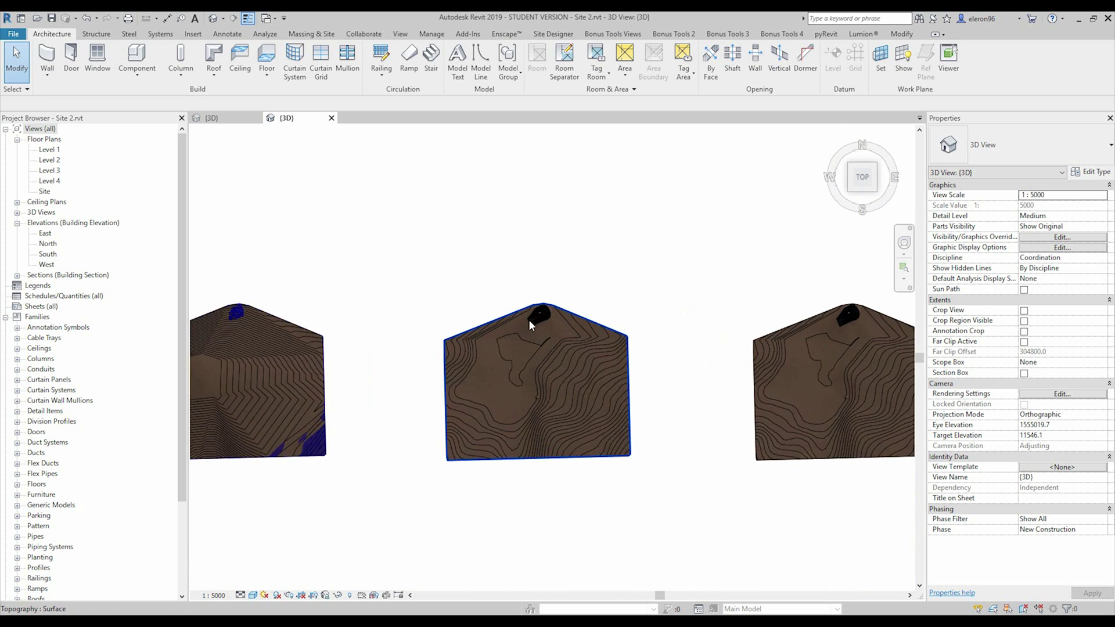
pyautogui.scroll(-2, 444, 299)
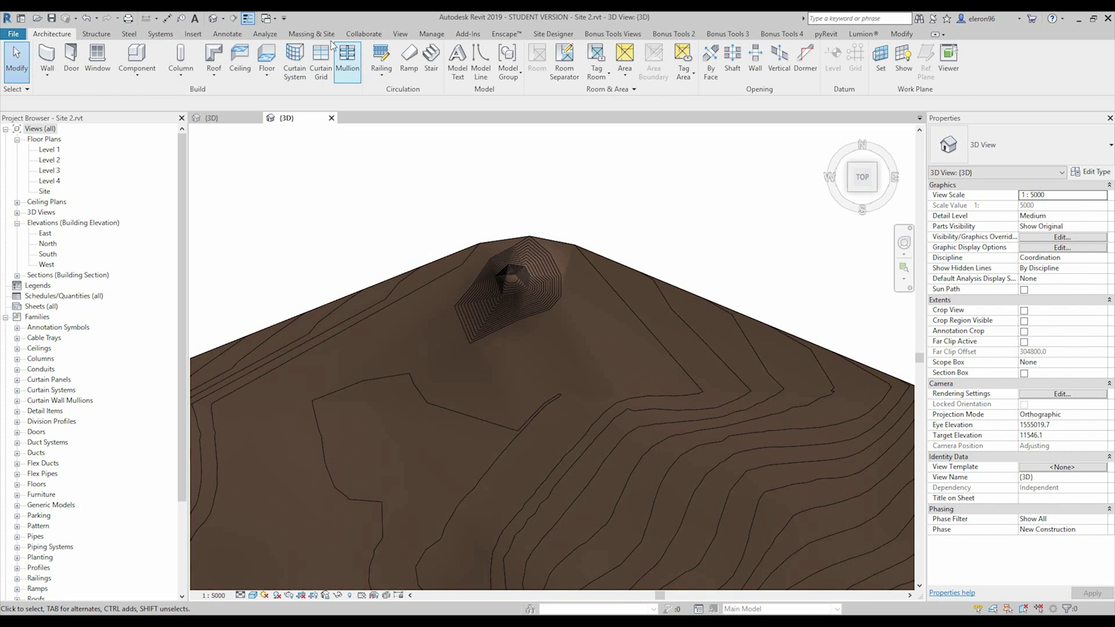
# Start a subregion sketch and draw a Start-End-Radius arc just below the peak.
pyautogui.click(311, 33)
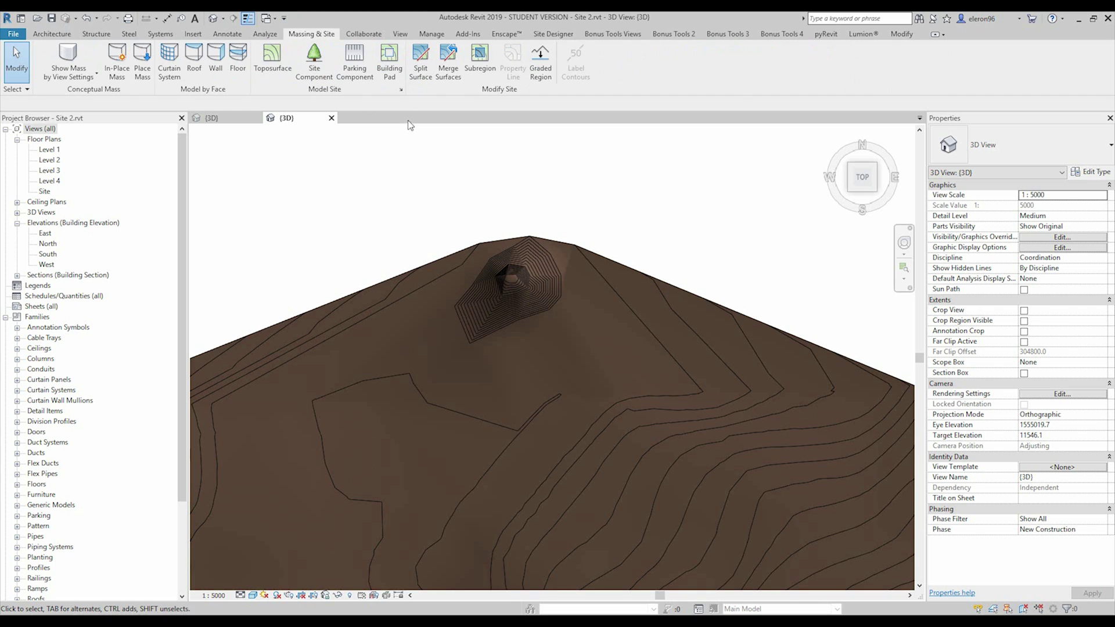
pyautogui.click(480, 58)
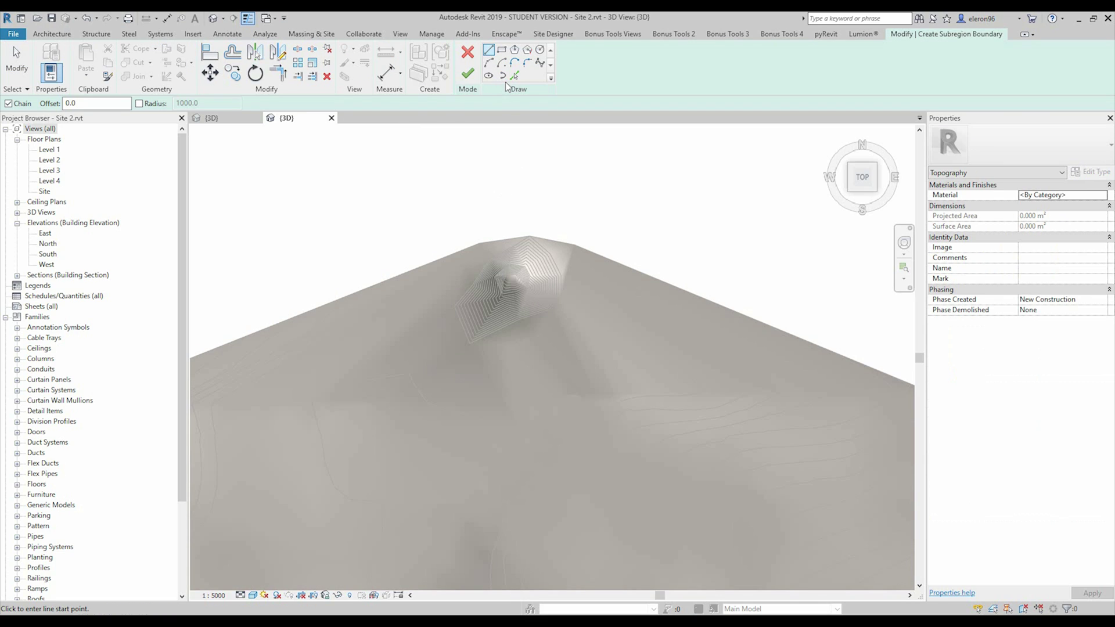
pyautogui.click(488, 62)
pyautogui.click(325, 278)
pyautogui.click(707, 264)
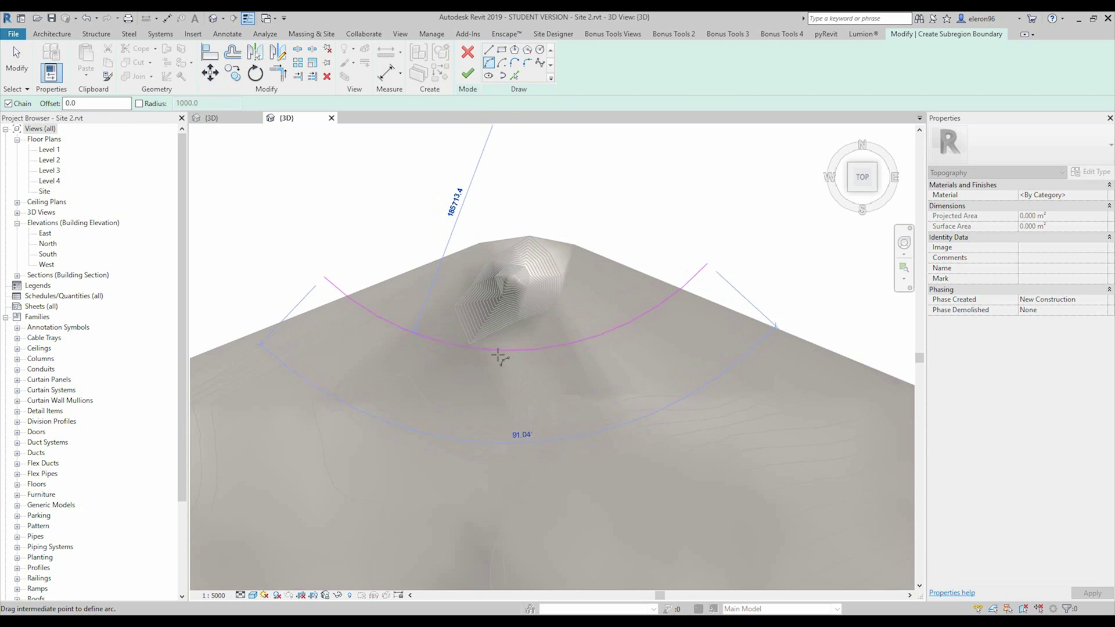
pyautogui.click(525, 362)
# Offset a parallel copy of the arc 10000 away.
pyautogui.click(232, 53)
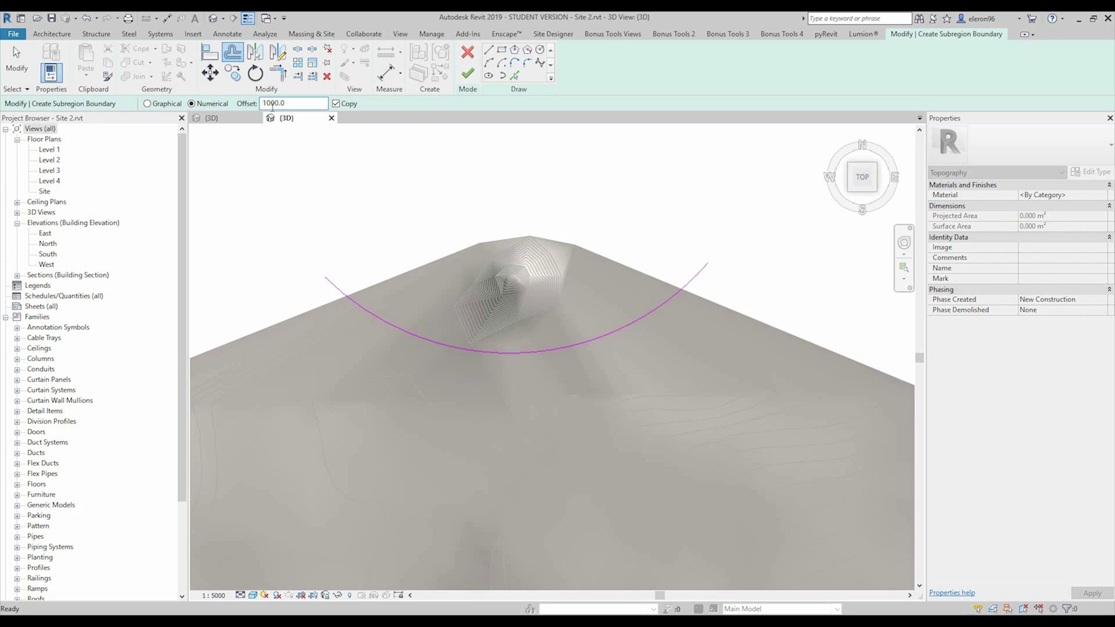
pyautogui.click(272, 106)
pyautogui.write('0')
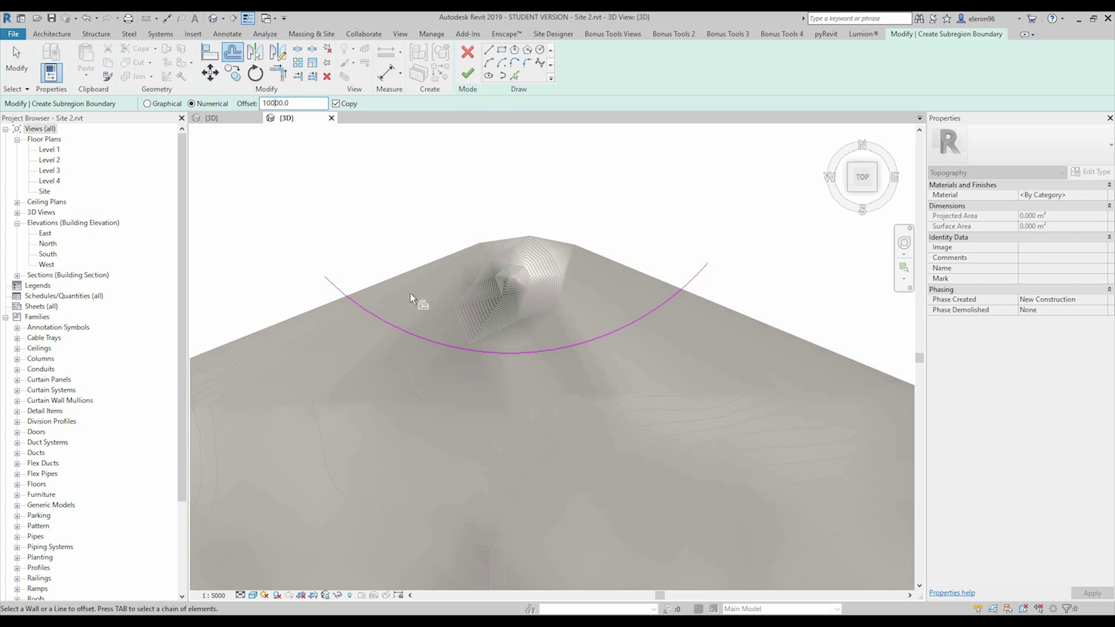
pyautogui.click(436, 348)
pyautogui.press('Escape')
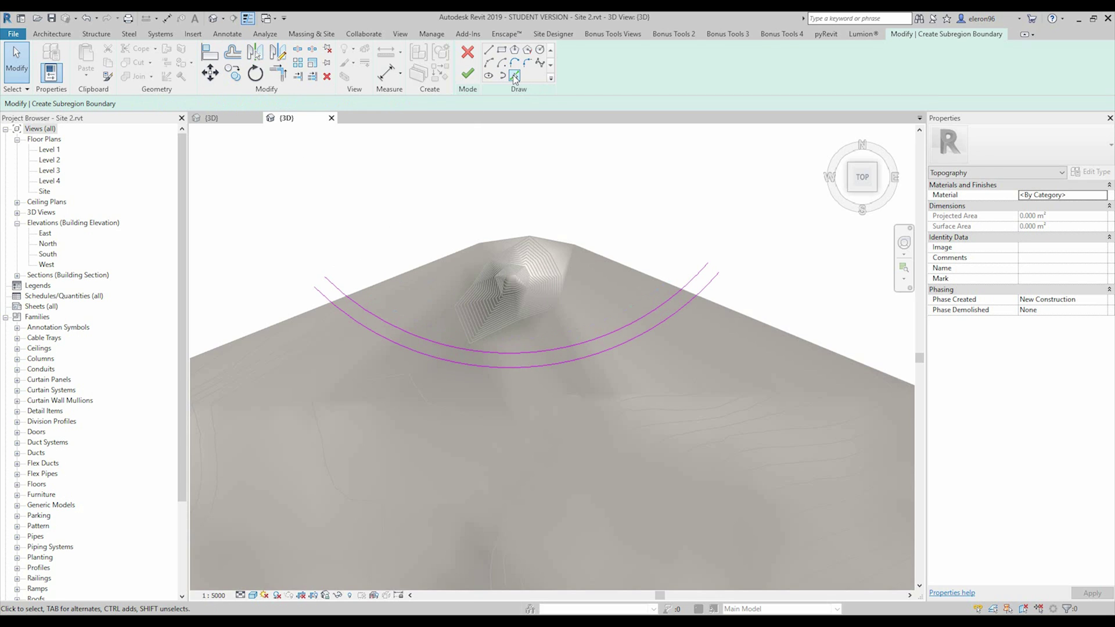
# Close the left and right ends of both arcs with straight boundary lines.
pyautogui.click(514, 76)
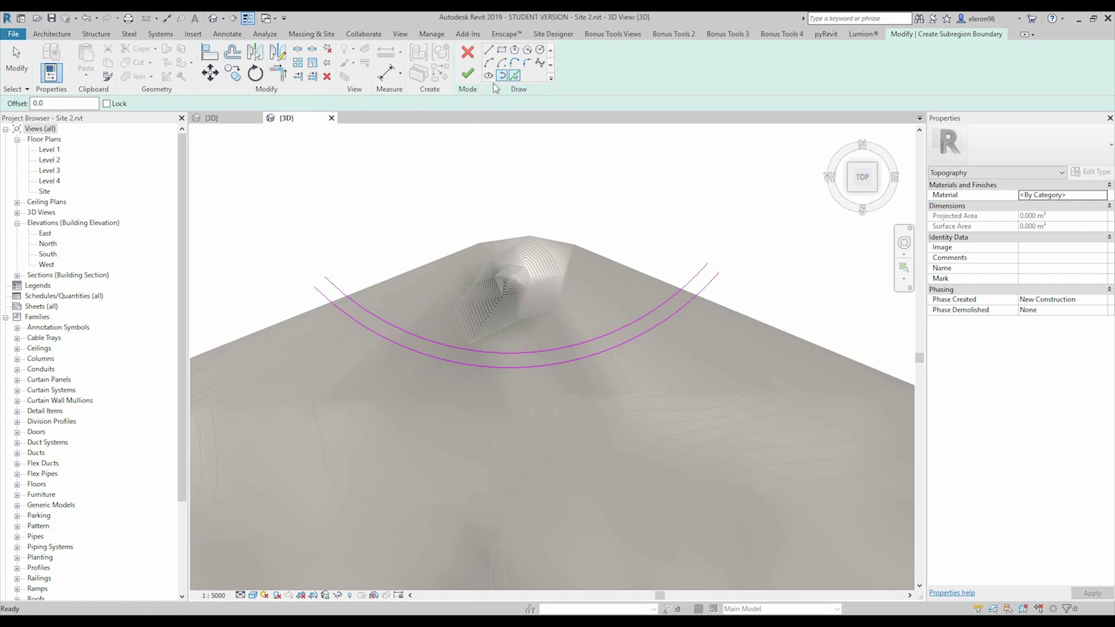
pyautogui.click(489, 50)
pyautogui.click(324, 277)
pyautogui.click(314, 285)
pyautogui.press('Escape')
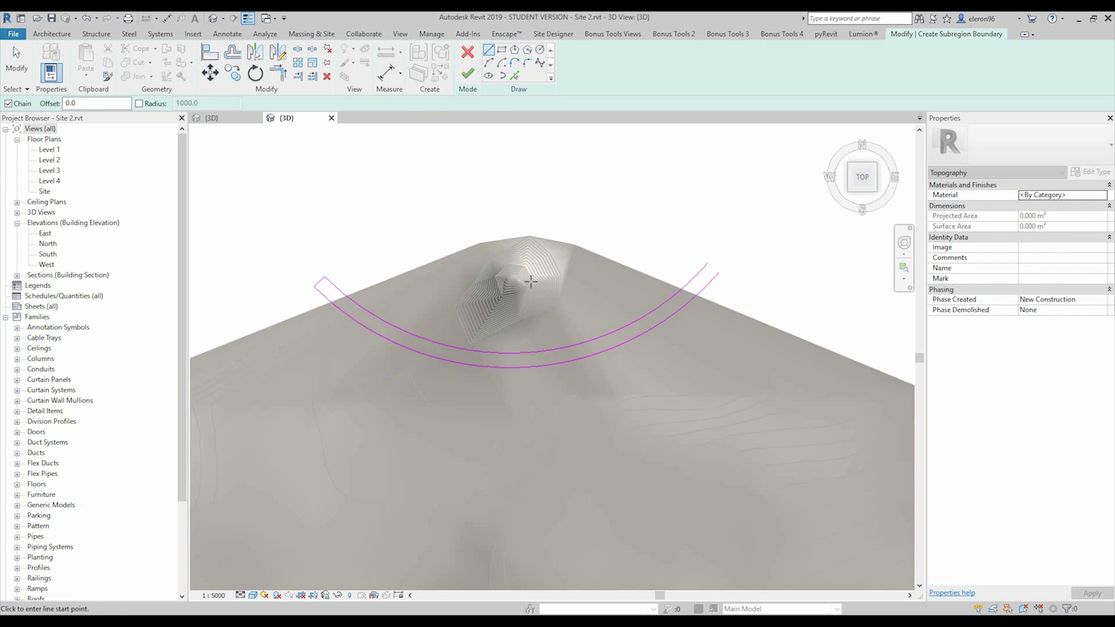
pyautogui.click(708, 265)
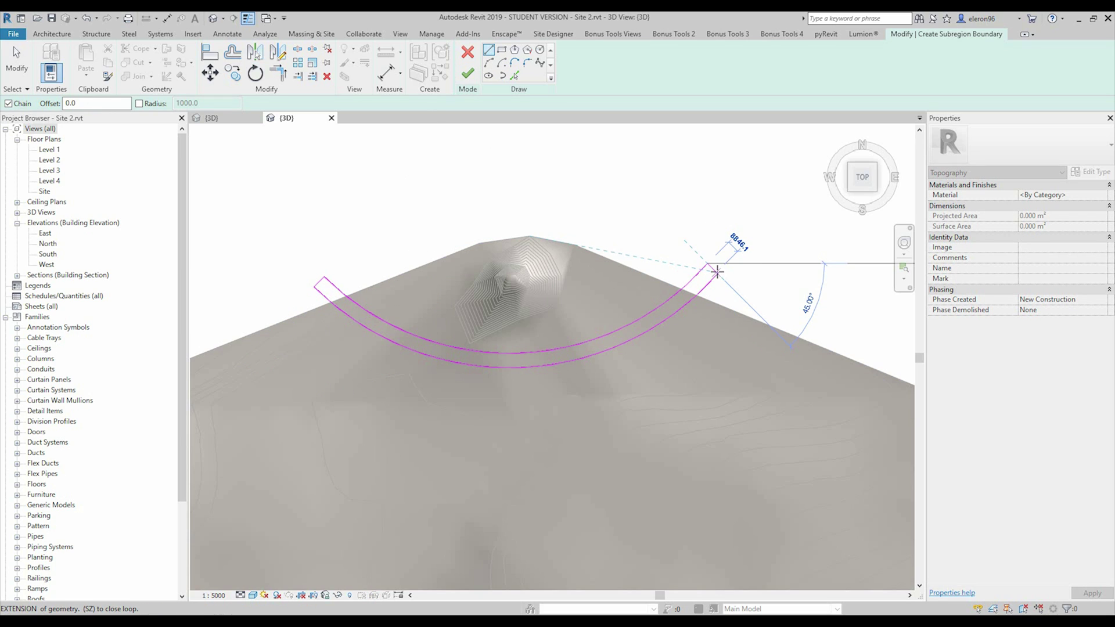
pyautogui.scroll(1, 729, 268)
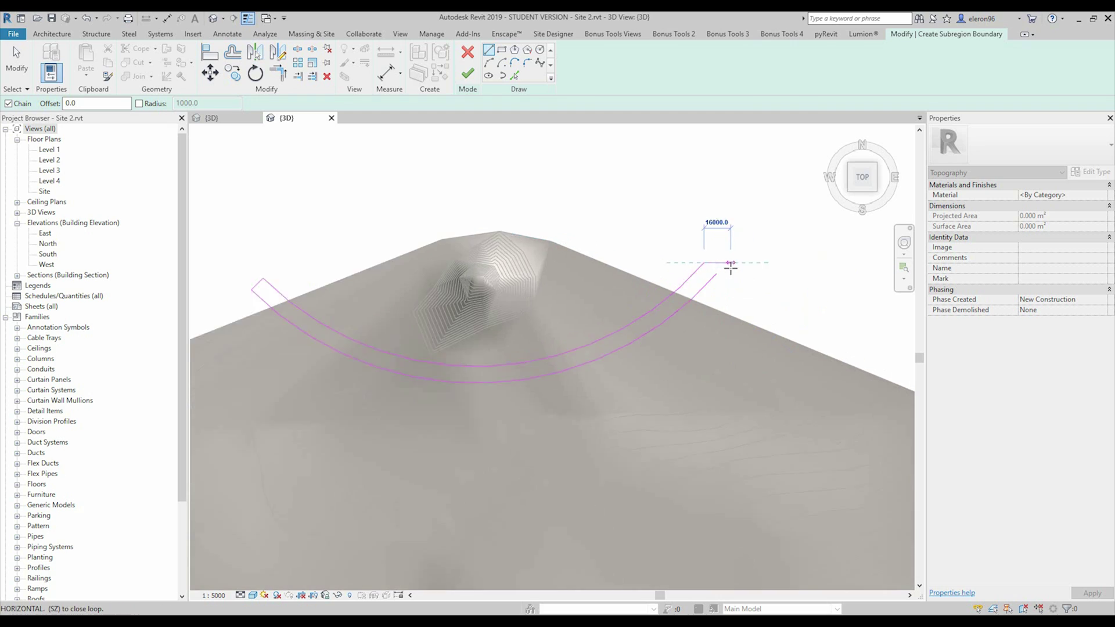
pyautogui.scroll(2, 730, 269)
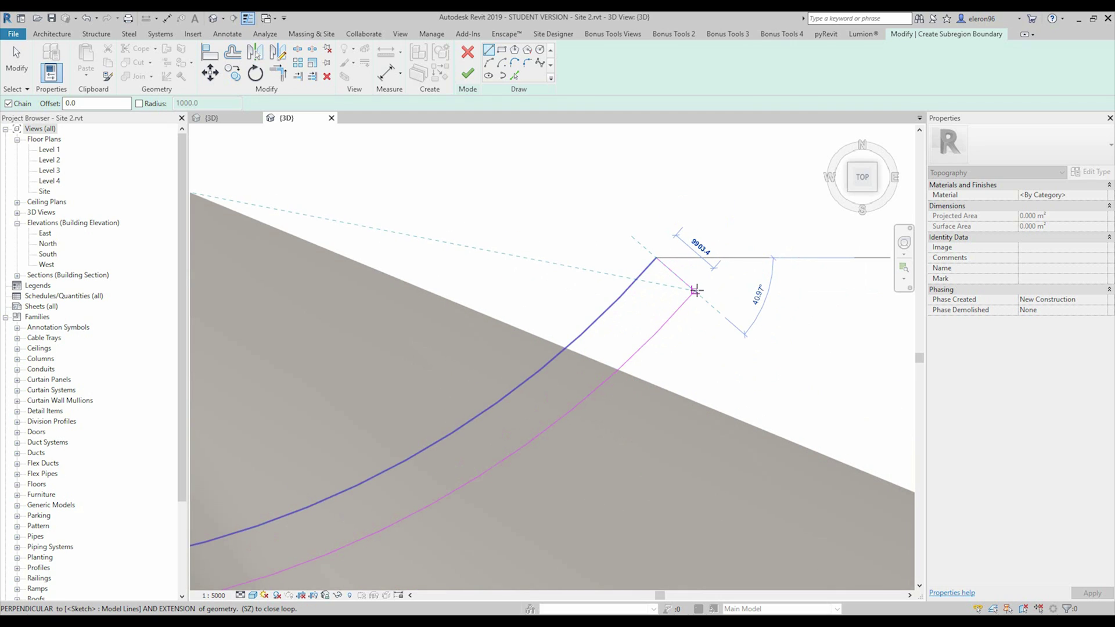
pyautogui.scroll(4, 695, 290)
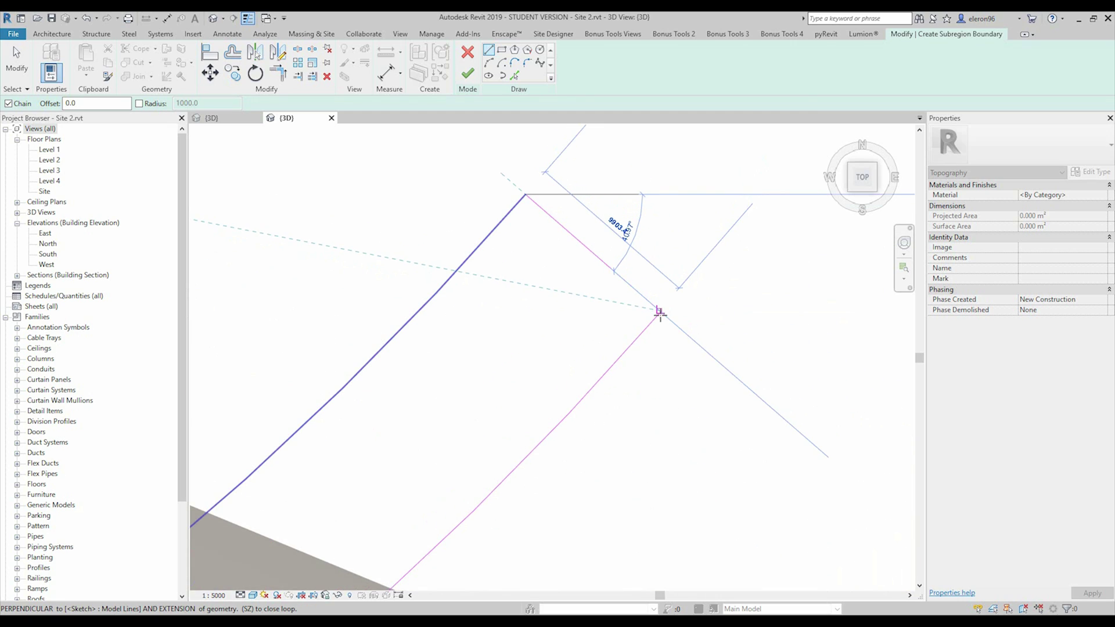
pyautogui.click(660, 311)
pyautogui.press('Escape')
pyautogui.press('Escape')
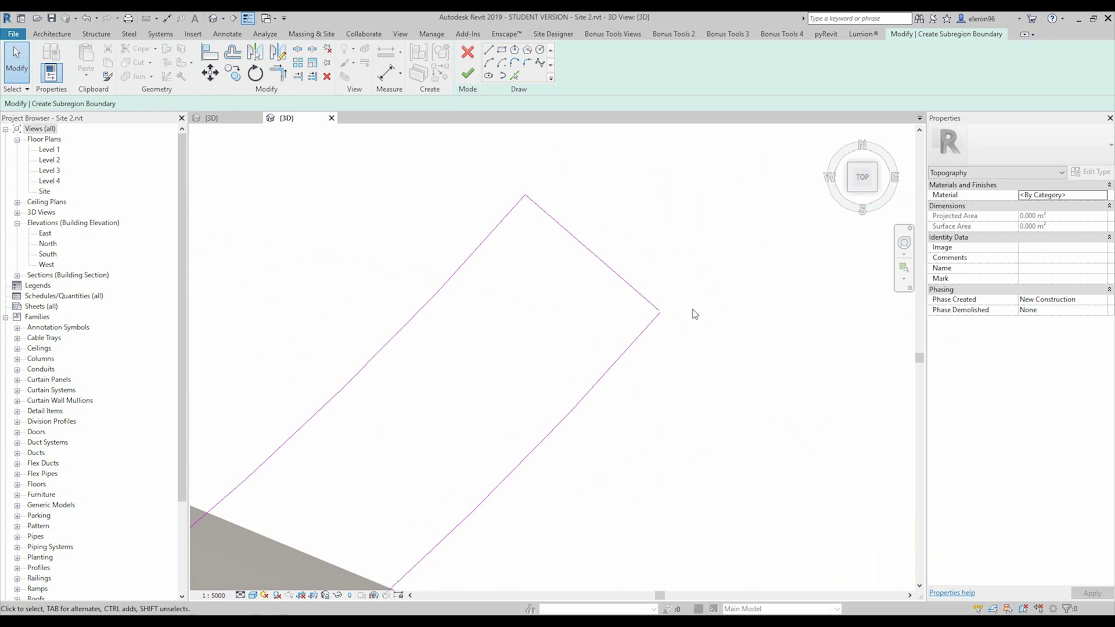
# Trim the subregion boundary corners with TR.
pyautogui.click(648, 301)
pyautogui.click(700, 347)
pyautogui.press('t')
pyautogui.press('r')
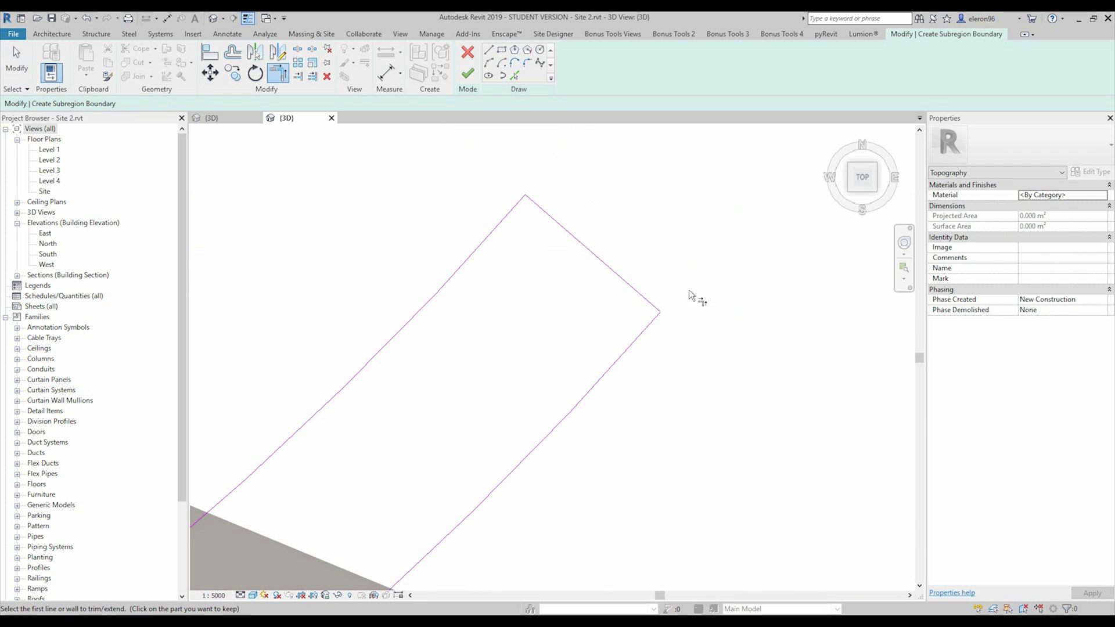
pyautogui.scroll(-3, 693, 294)
pyautogui.scroll(-3, 693, 293)
pyautogui.press('Escape')
# Copy all four boundary lines to the clipboard and finish the subregion.
pyautogui.moveTo(378, 242); pyautogui.dragTo(706, 377)
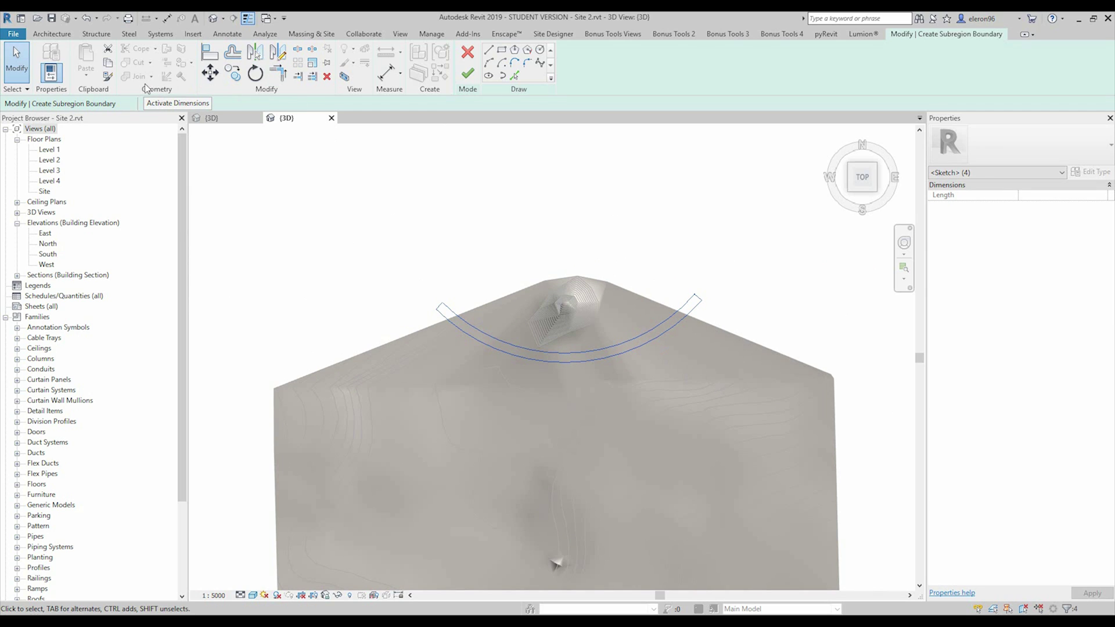
pyautogui.click(104, 66)
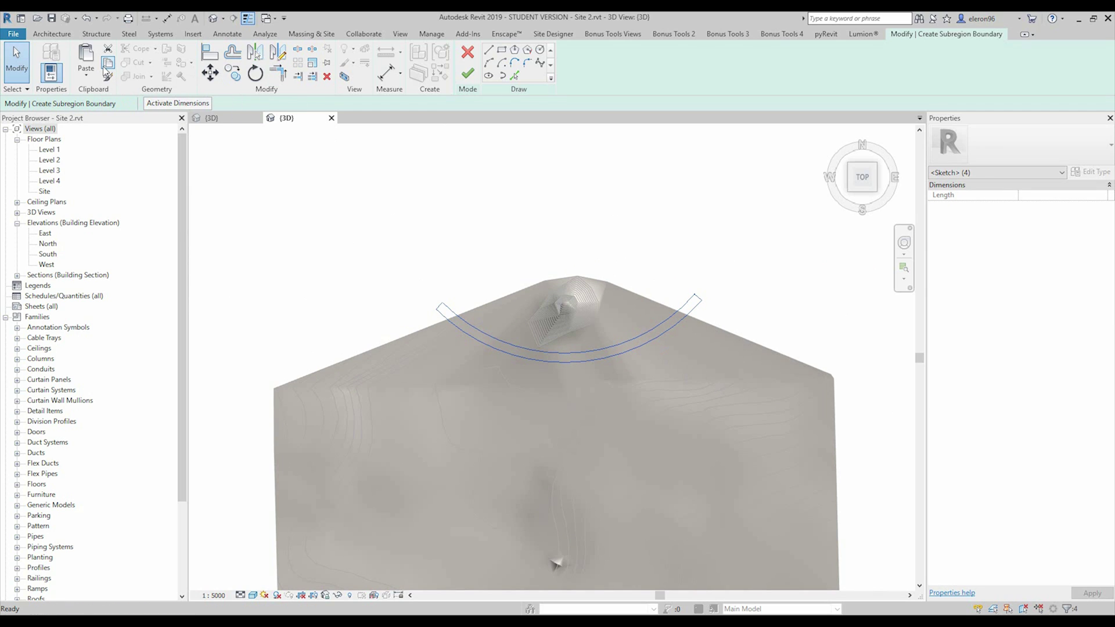
pyautogui.click(467, 72)
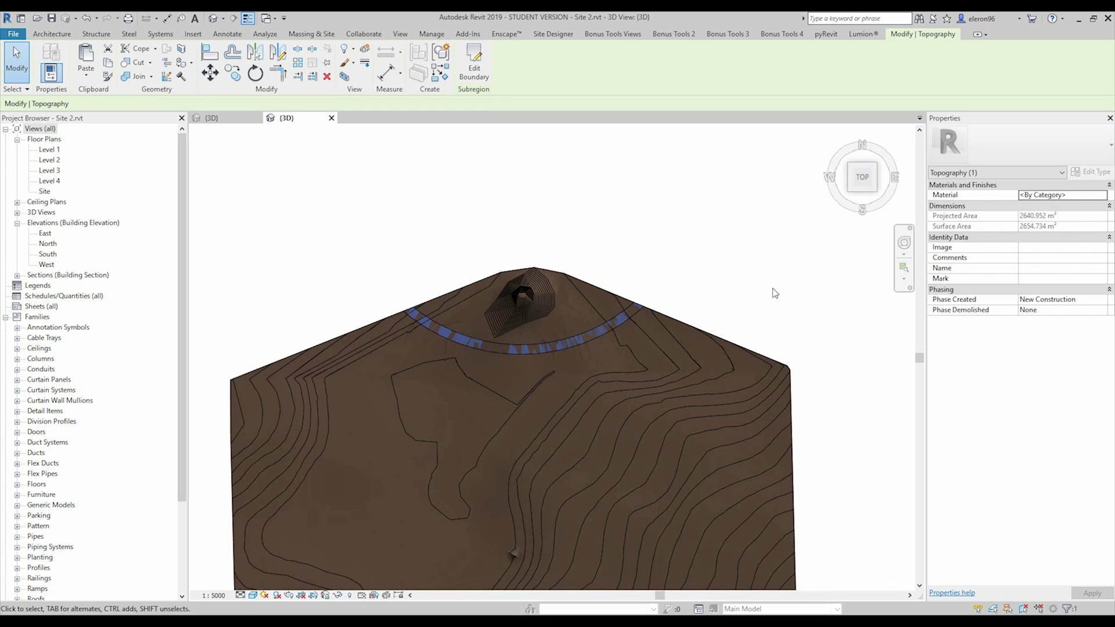
pyautogui.press('Escape')
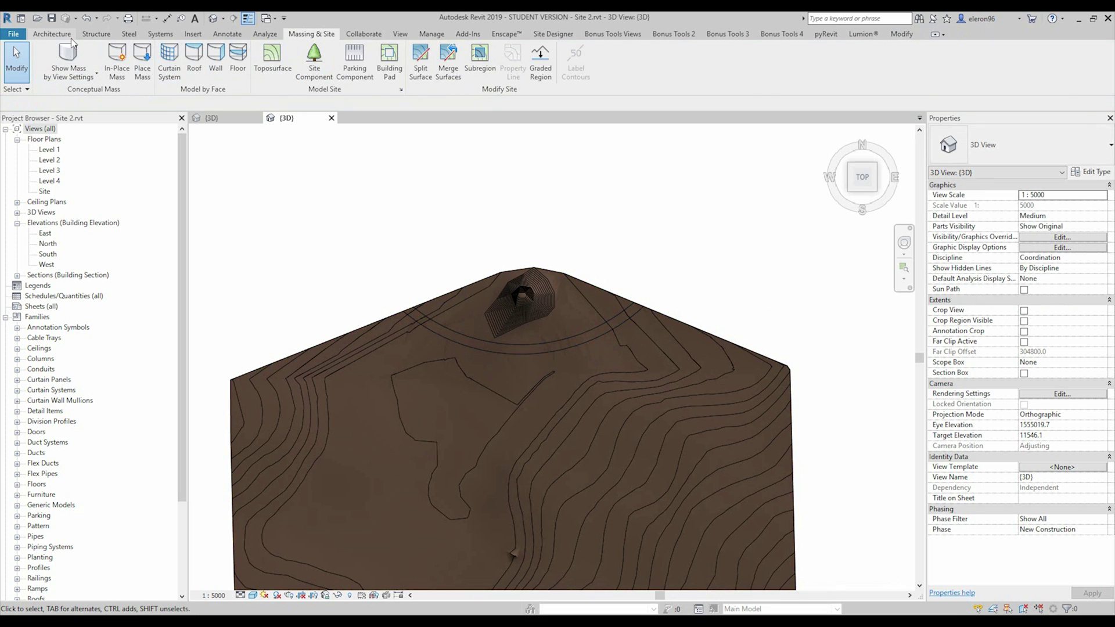
# Create a floor by pasting the copied arc boundary onto a chosen level, and finish it.
pyautogui.click(52, 33)
pyautogui.click(266, 57)
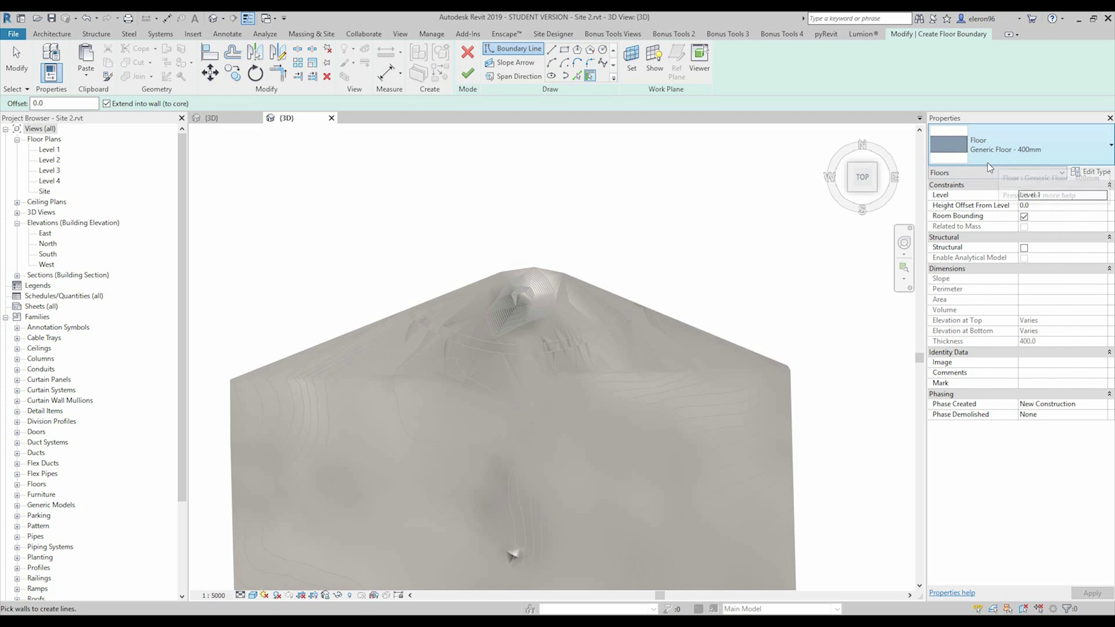
pyautogui.click(86, 75)
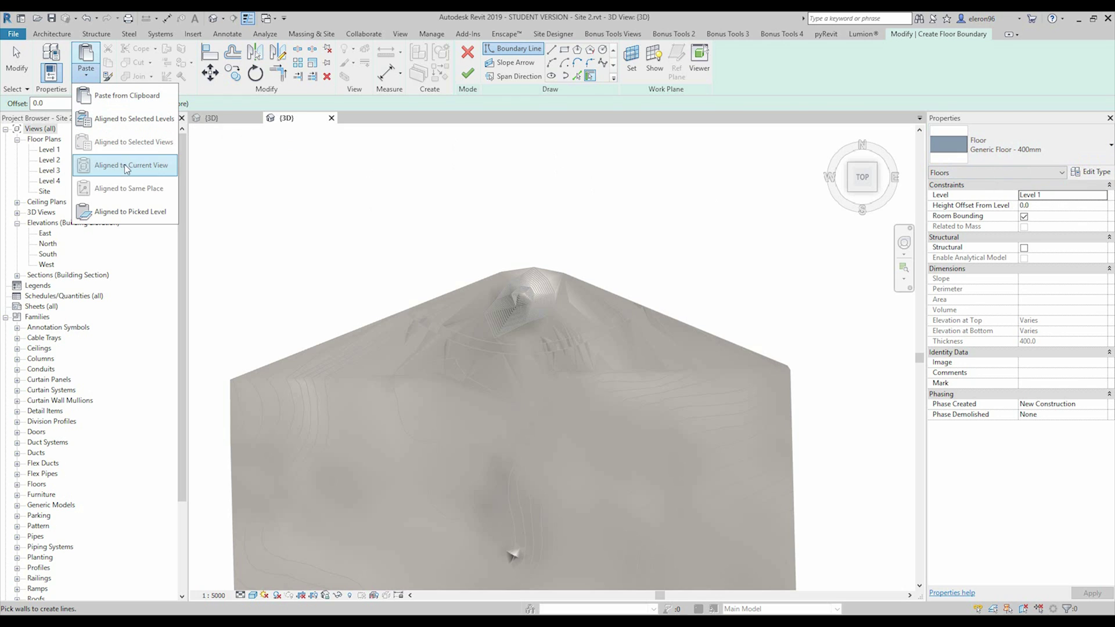
pyautogui.click(134, 122)
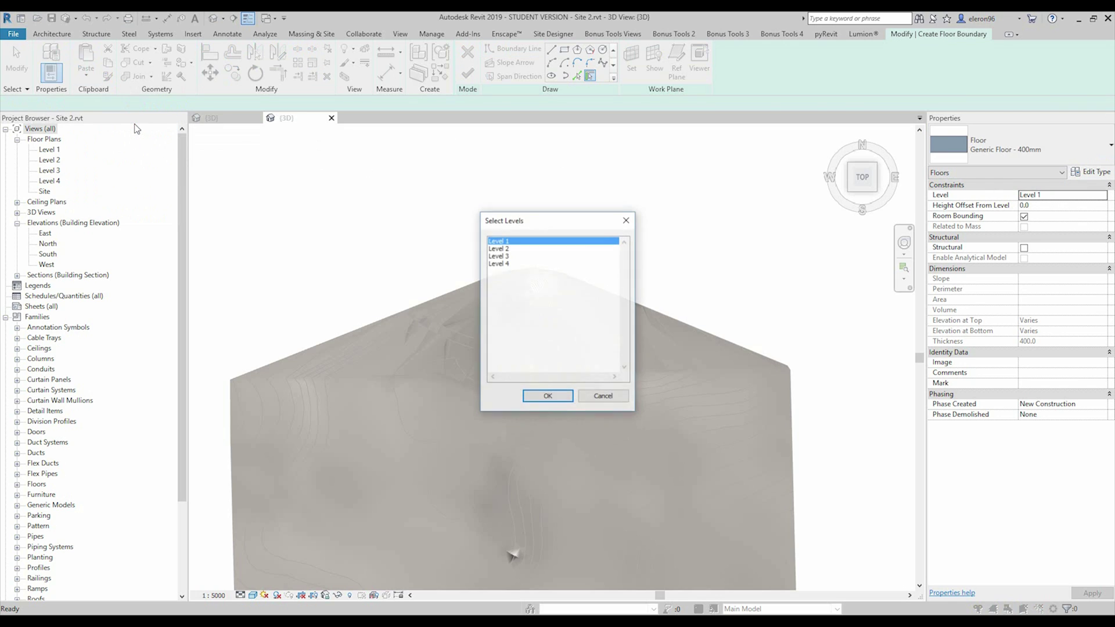
pyautogui.click(503, 256)
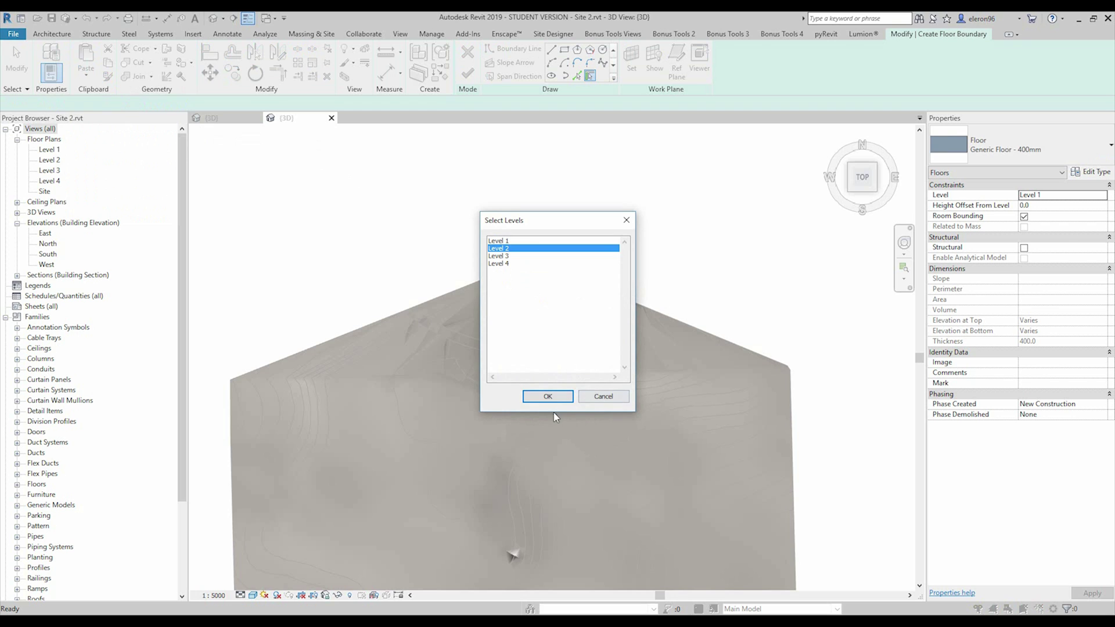
pyautogui.click(547, 396)
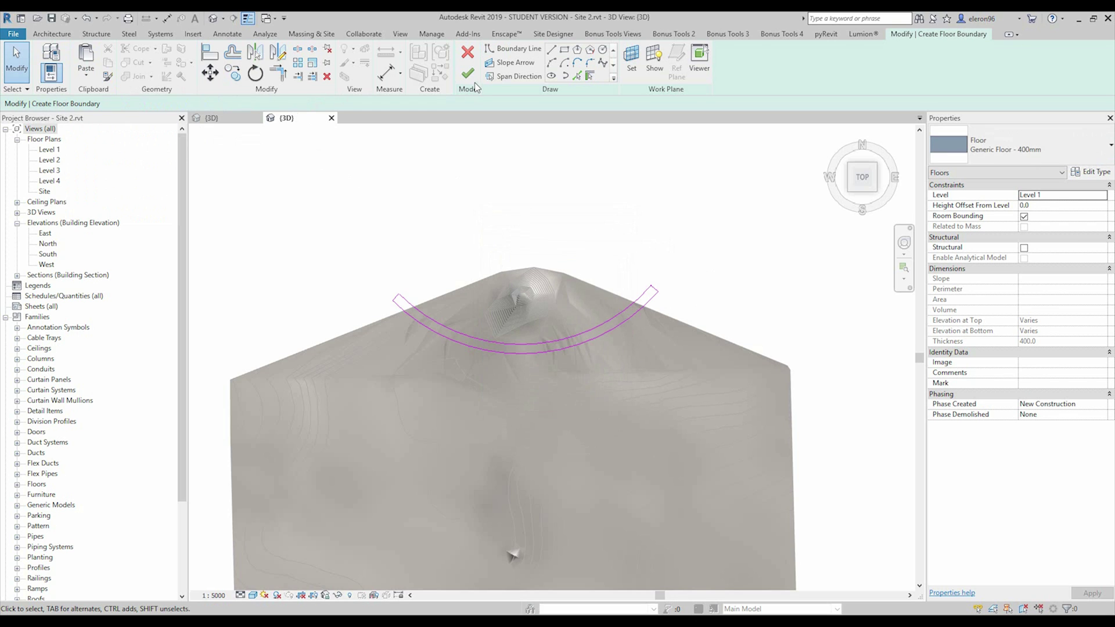
pyautogui.click(468, 73)
pyautogui.click(683, 243)
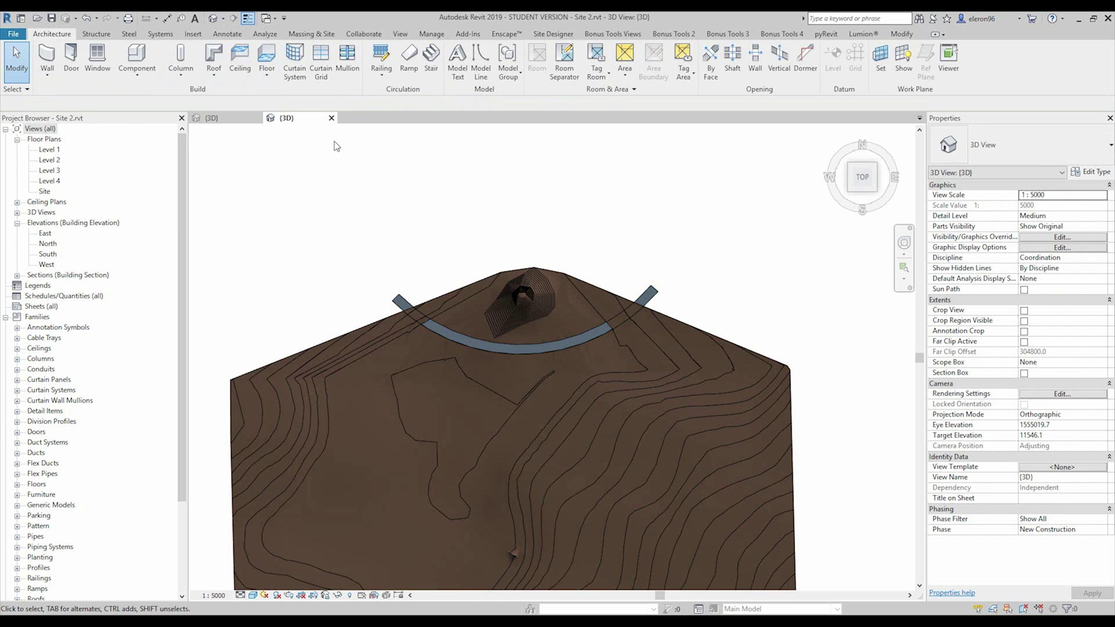
pyautogui.keyDown('shift'); pyautogui.moveTo(311, 269); pyautogui.dragTo(573, 318, button='middle'); pyautogui.keyUp('shift')
pyautogui.scroll(3, 491, 407)
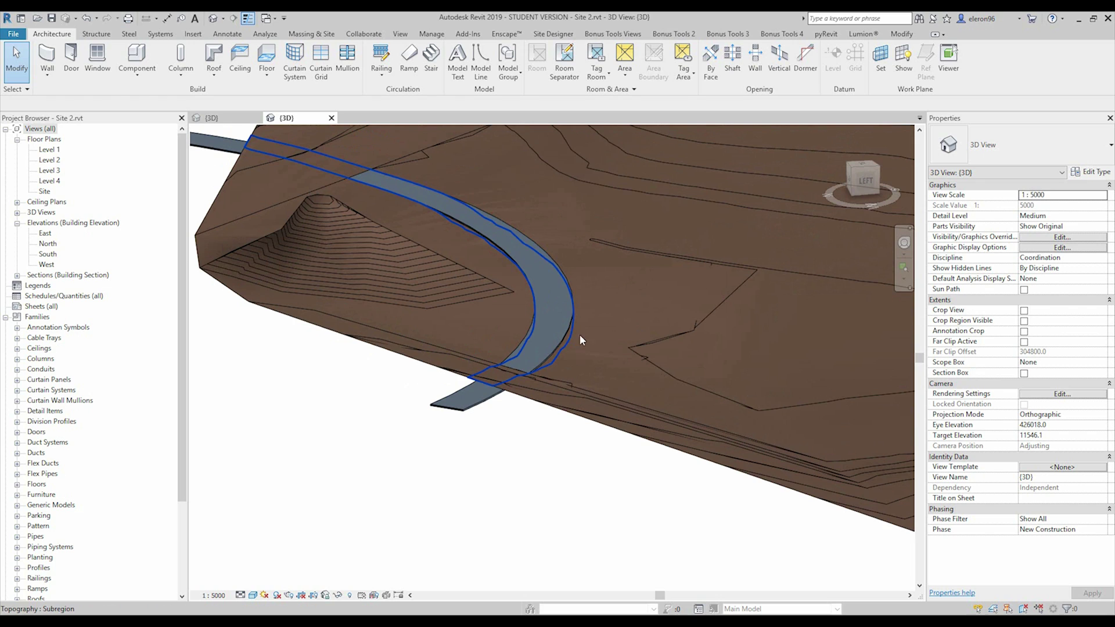
pyautogui.scroll(-4, 602, 354)
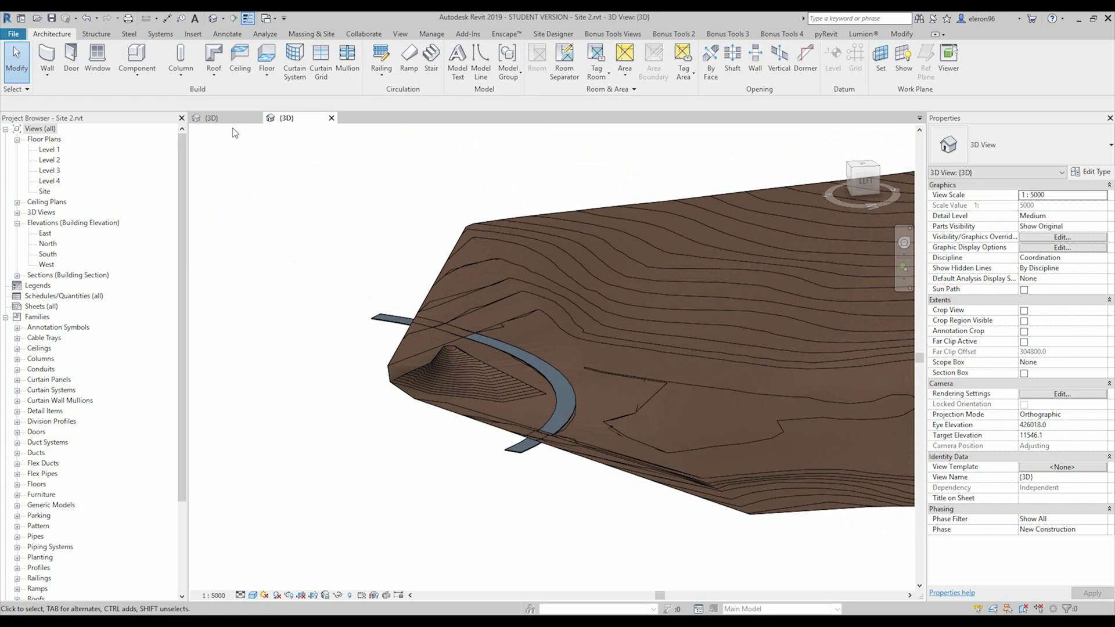
# Launch Dynamo from the Manage tab and zoom to read the Home.dyn nodes.
pyautogui.click(432, 35)
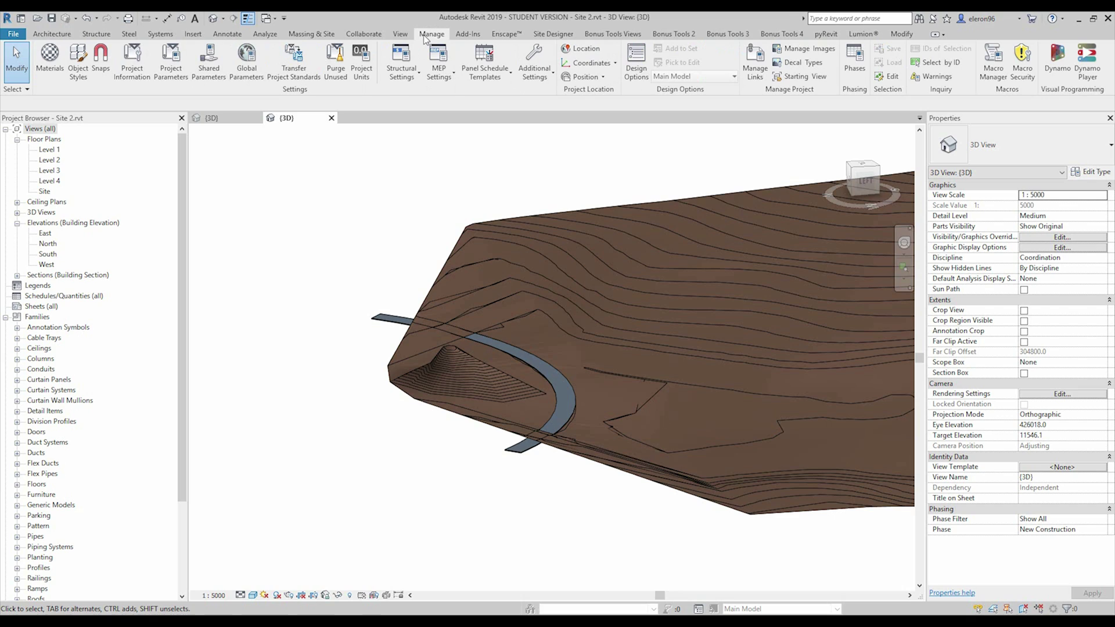
pyautogui.click(1057, 61)
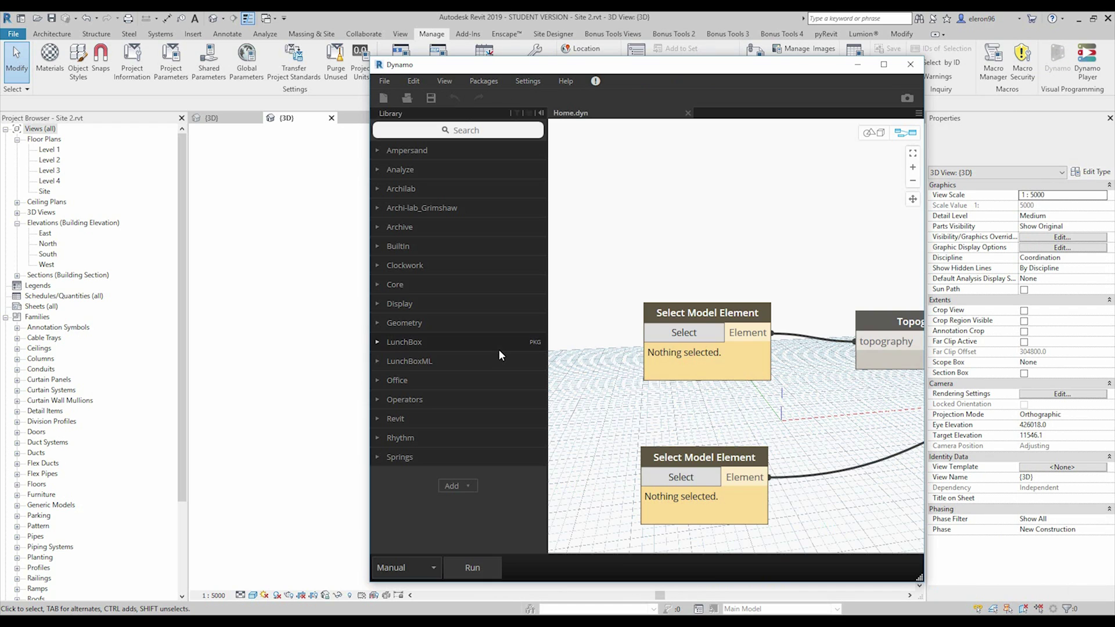
pyautogui.scroll(5, 658, 269)
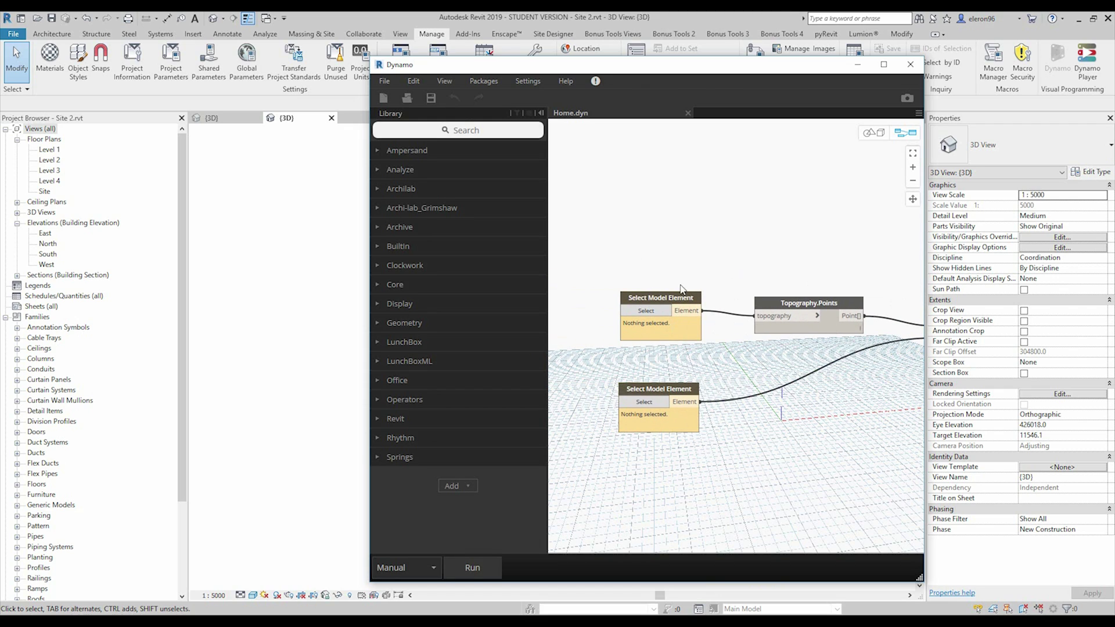
pyautogui.scroll(-3, 681, 289)
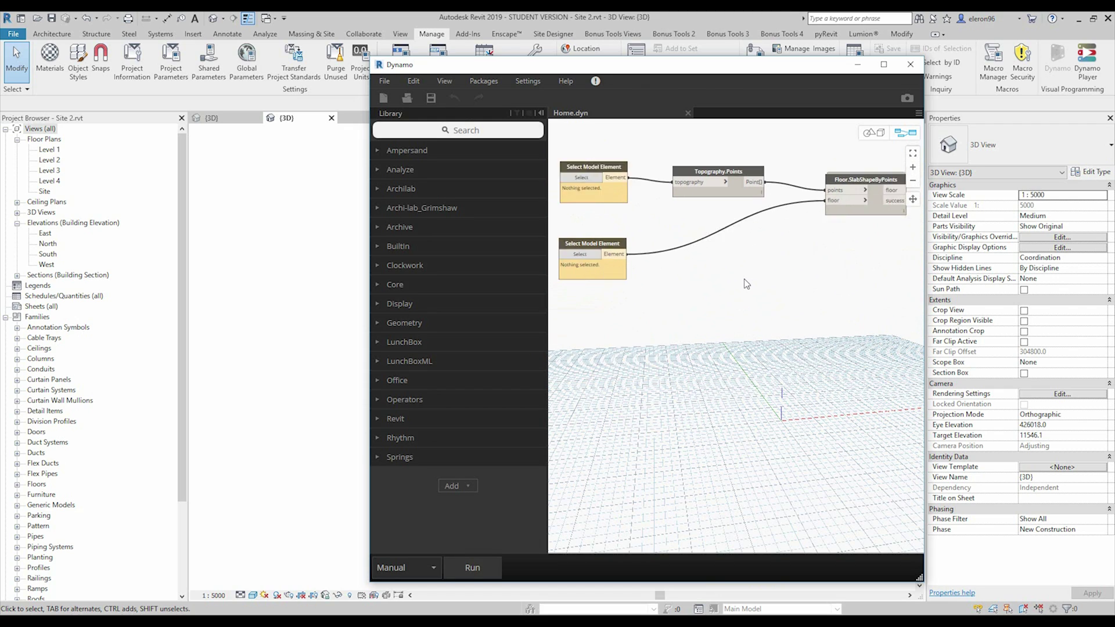
pyautogui.scroll(-3, 731, 269)
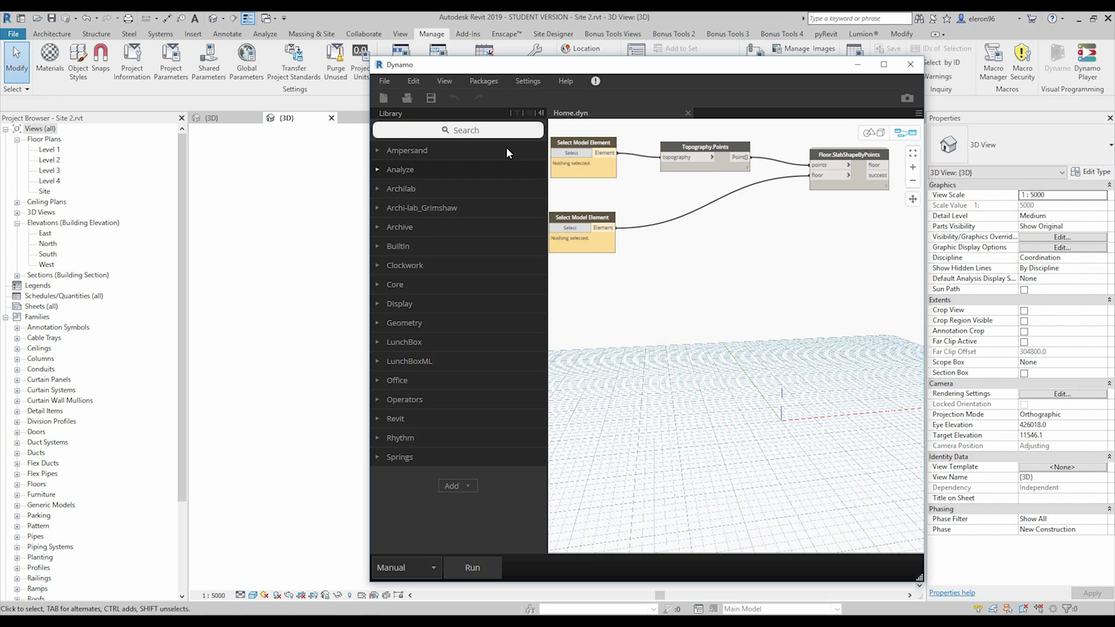
# Place two Select Model Element nodes from a 'select model e' library search.
pyautogui.click(495, 132)
pyautogui.write('select')
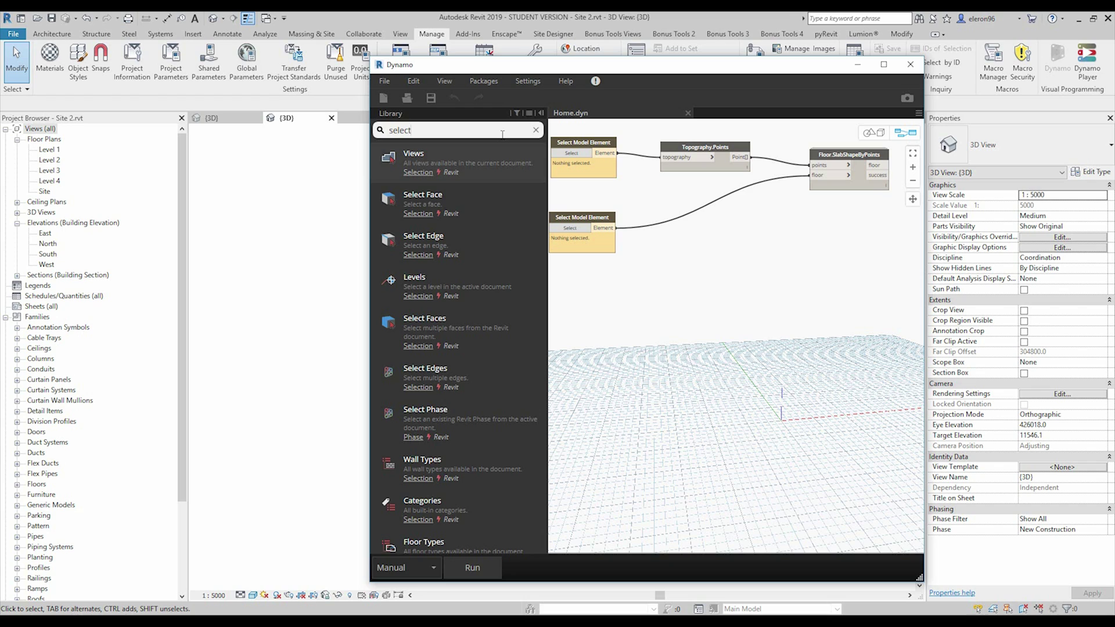
pyautogui.write(' model')
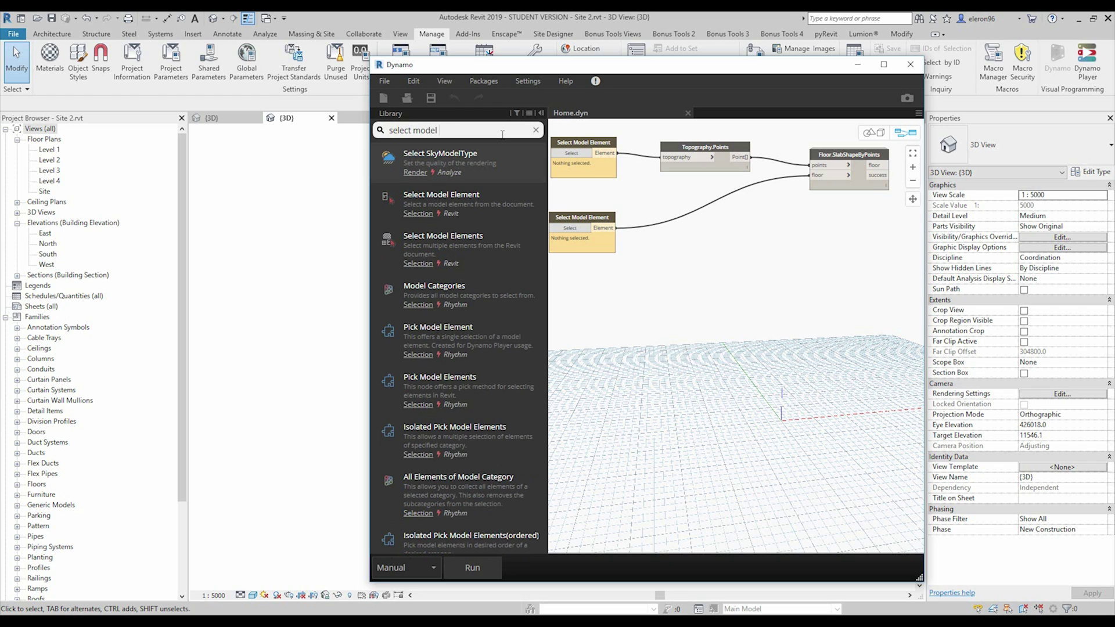
pyautogui.write(' e')
pyautogui.moveTo(606, 347); pyautogui.dragTo(606, 346)
pyautogui.moveTo(419, 198); pyautogui.dragTo(614, 416)
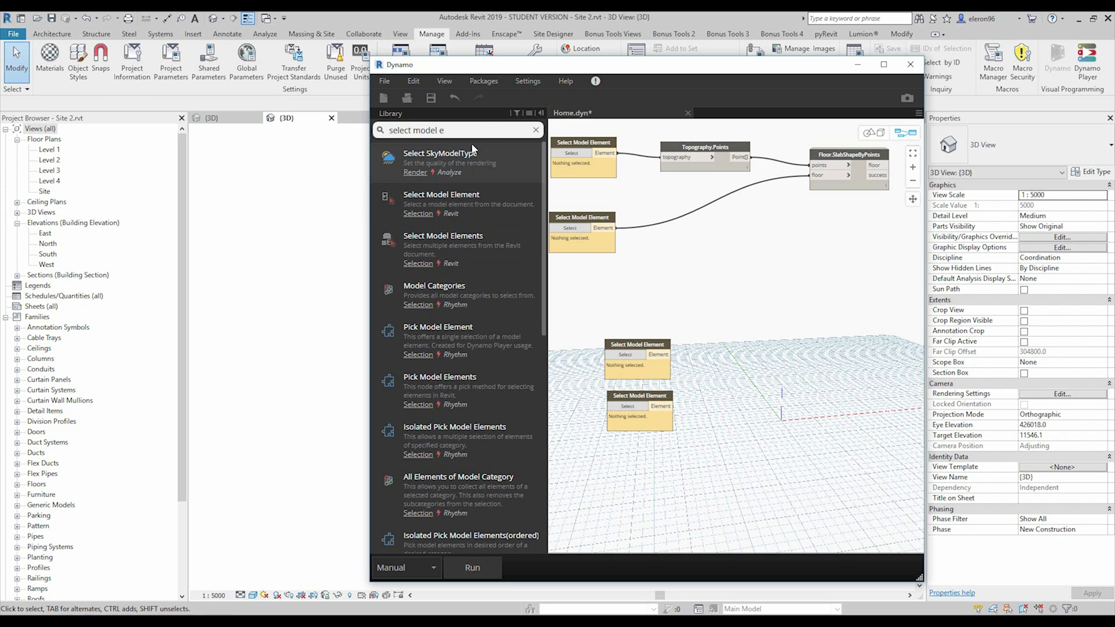
# Add a Topography.Points node via a 'topogr' canvas search beside the new selectors.
pyautogui.rightClick(754, 347)
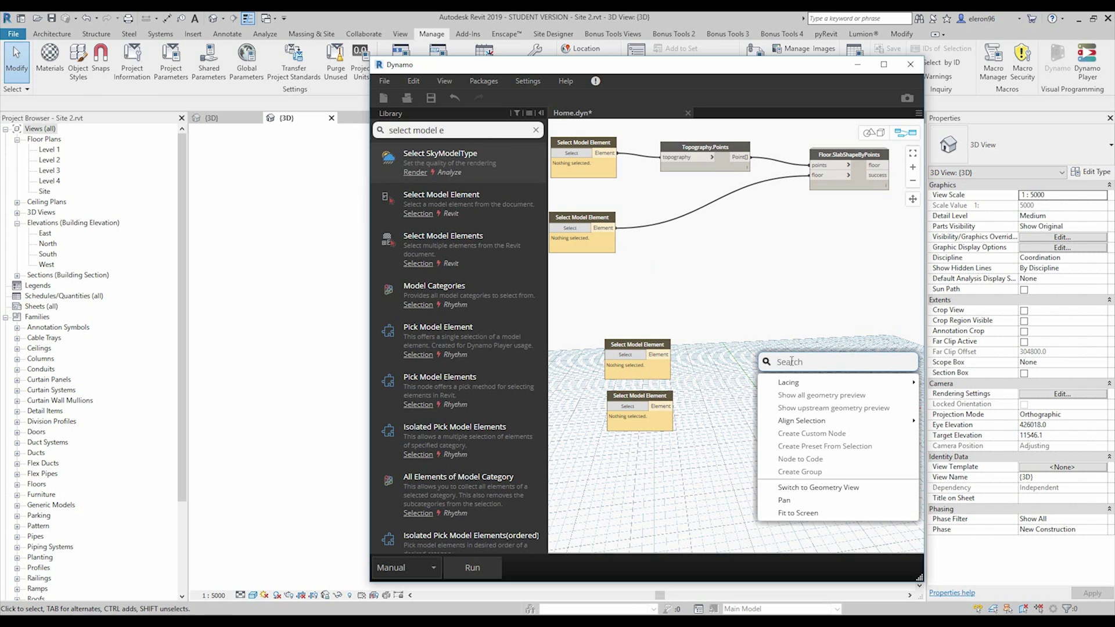
pyautogui.write('topo')
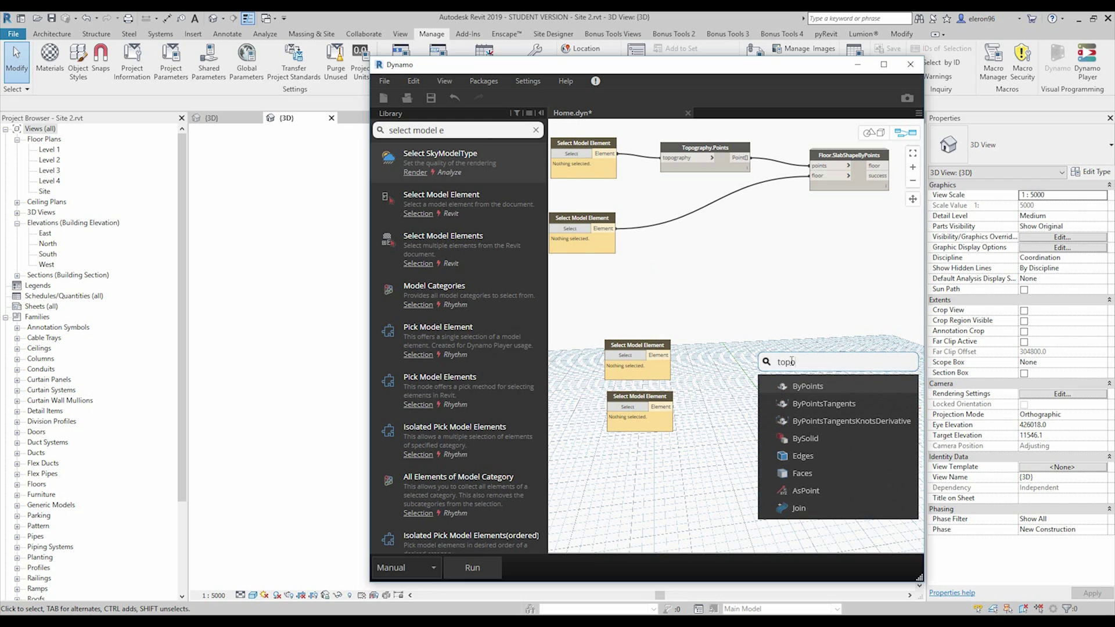
pyautogui.write('g')
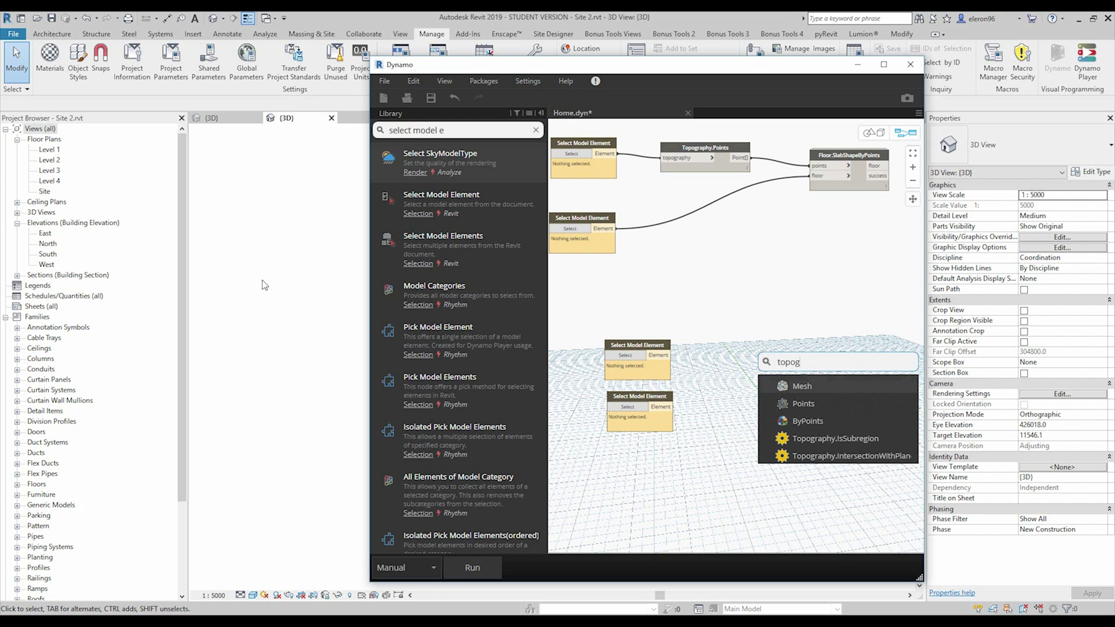
pyautogui.press('Escape')
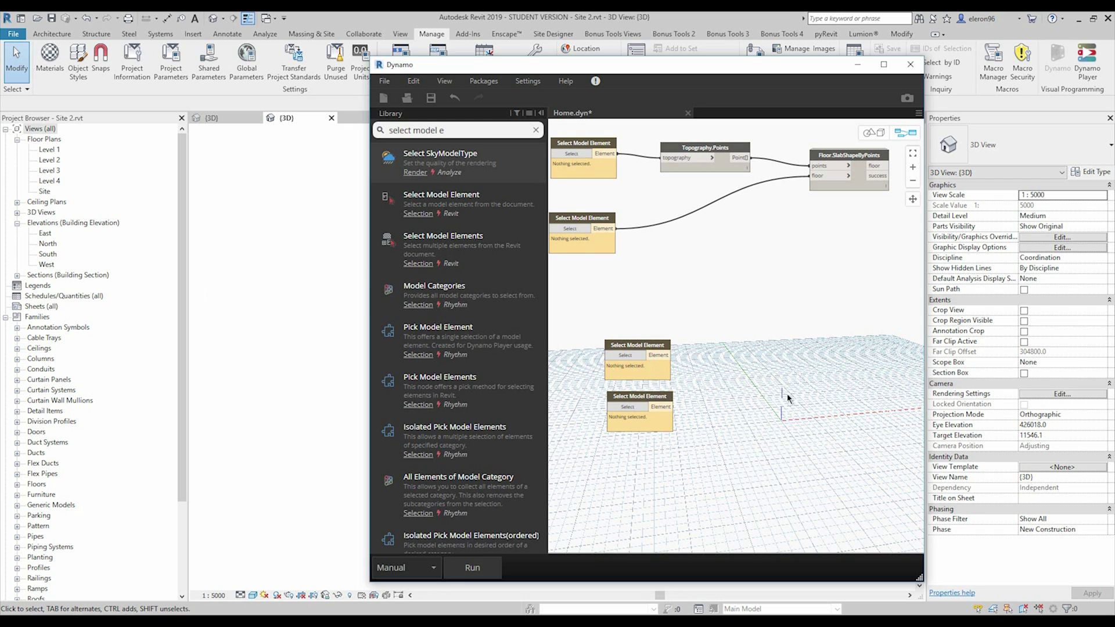
pyautogui.rightClick(751, 346)
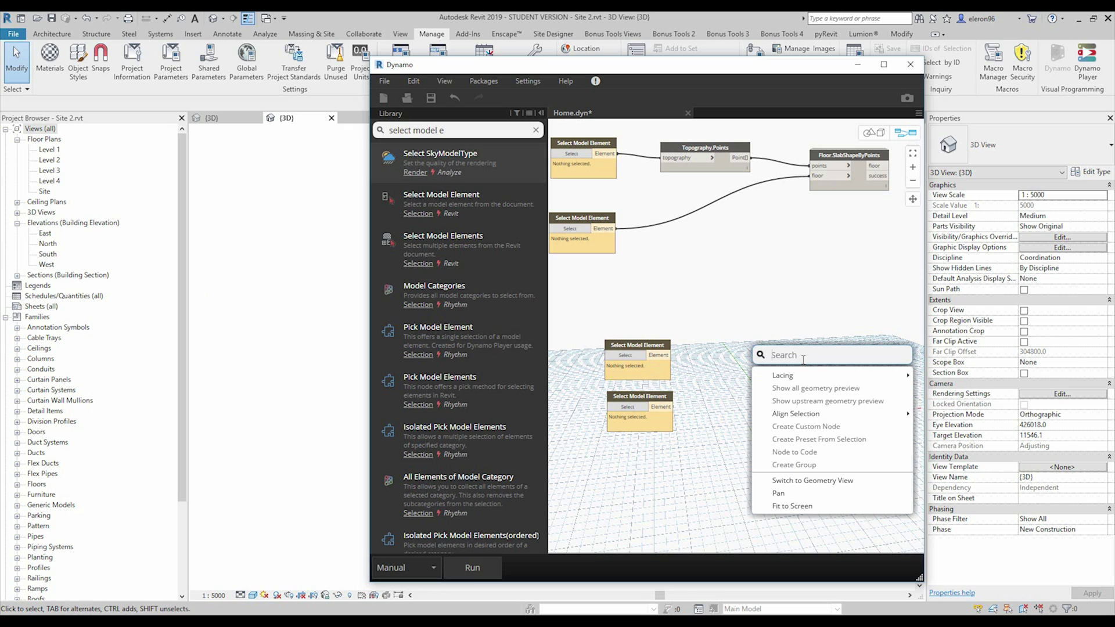
pyautogui.write('topogr')
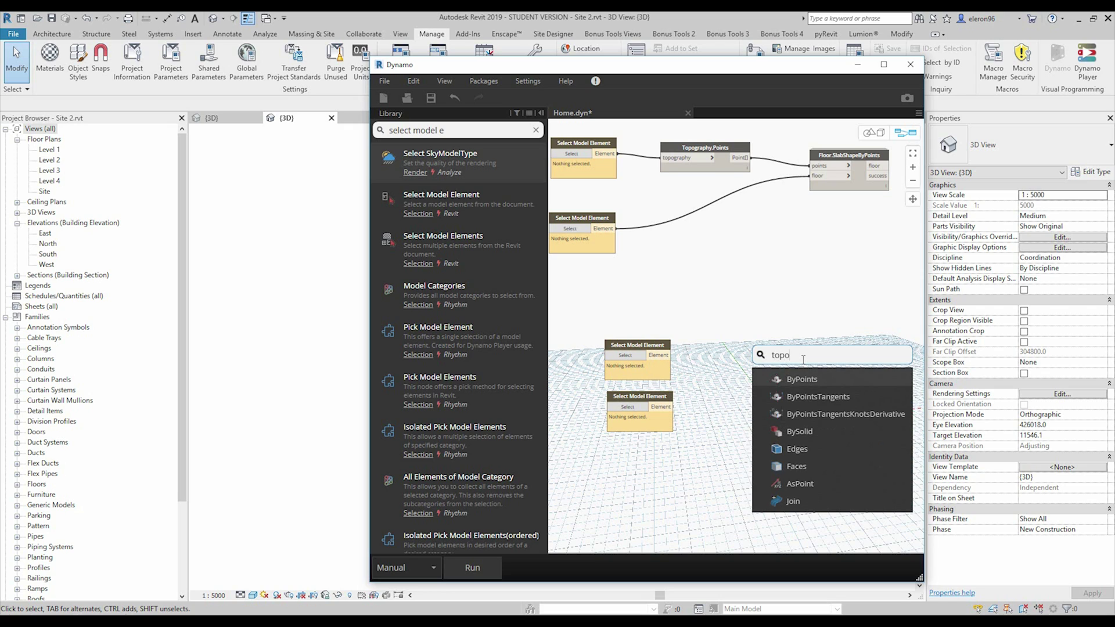
pyautogui.click(807, 400)
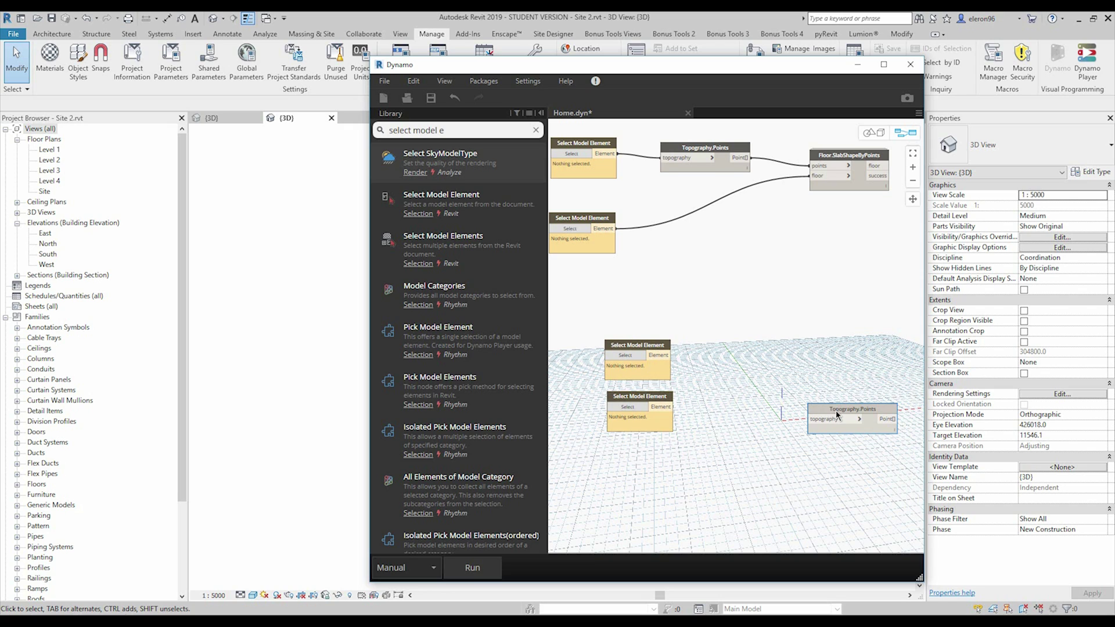
pyautogui.click(715, 426)
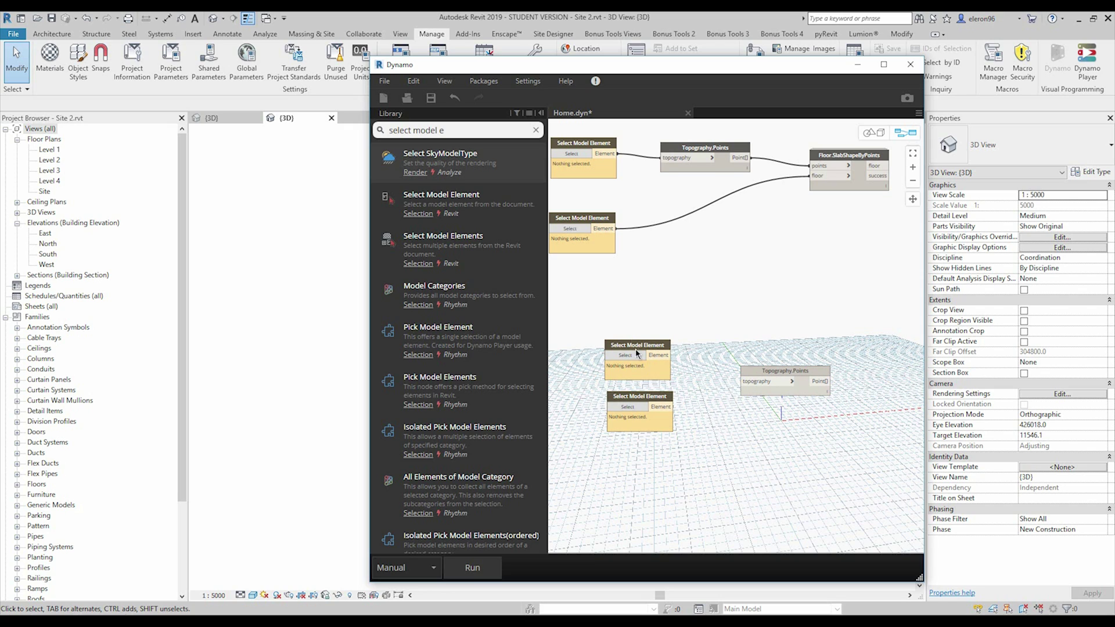
pyautogui.click(667, 357)
# Wire the upper Select Model Element into Topography.Points and align the node.
pyautogui.click(746, 381)
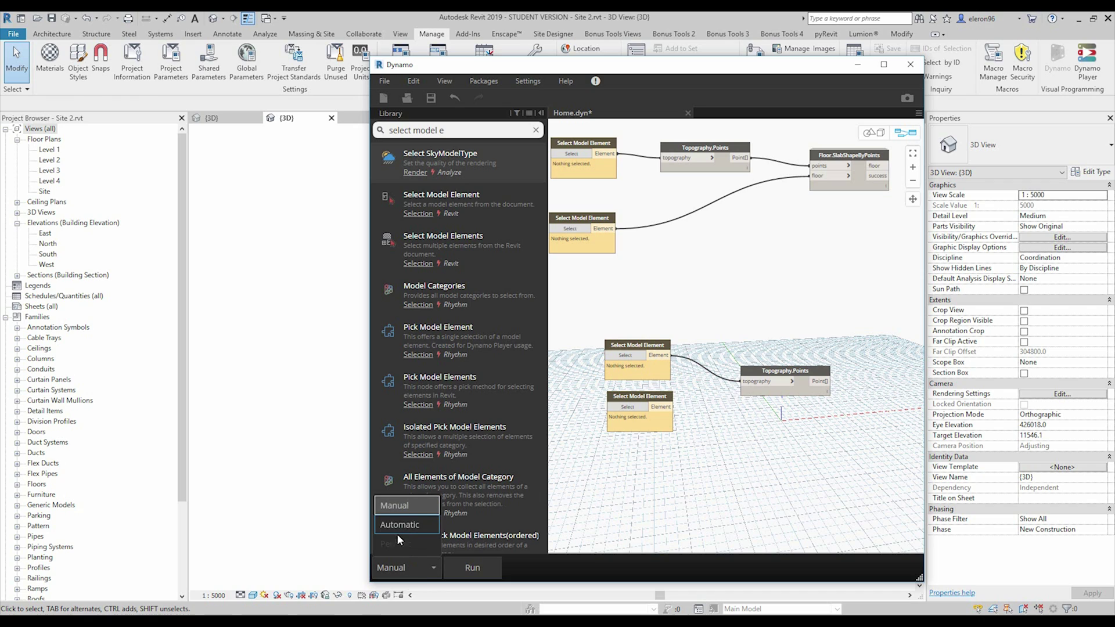
pyautogui.click(403, 506)
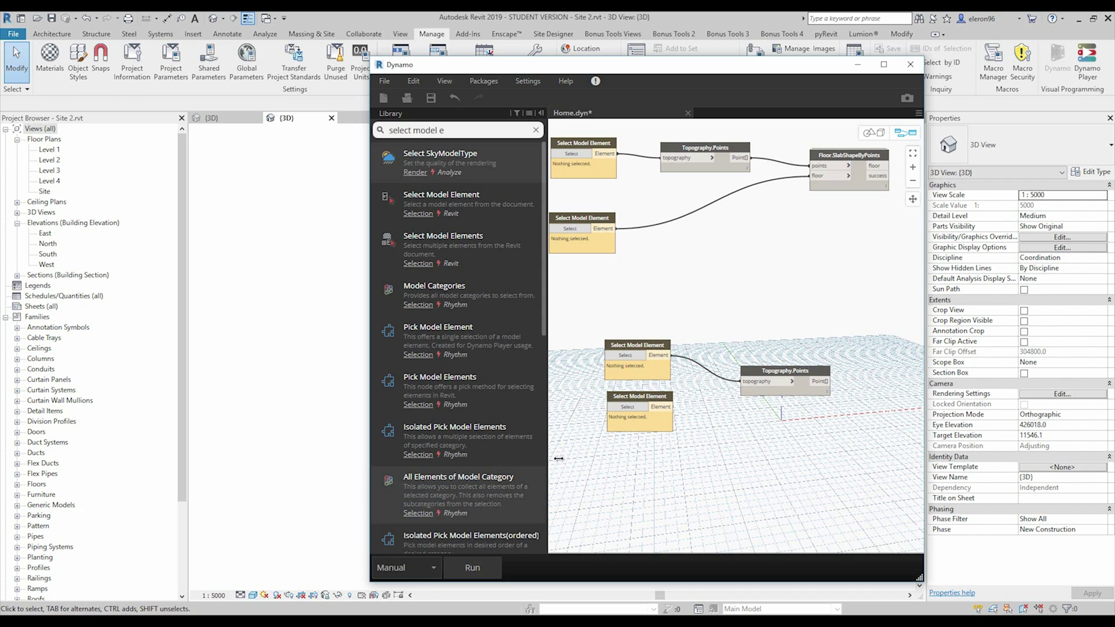
pyautogui.moveTo(806, 370); pyautogui.dragTo(797, 349)
pyautogui.click(793, 440)
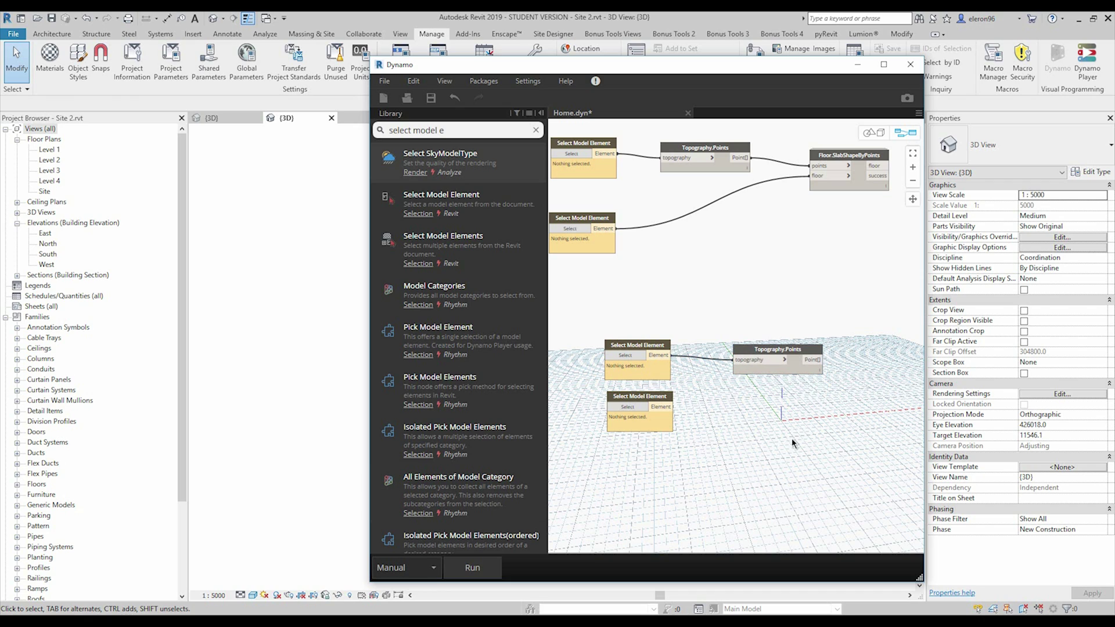
# Browse the online Clockwork packages through Search for a Package, then close it.
pyautogui.click(493, 84)
pyautogui.click(501, 97)
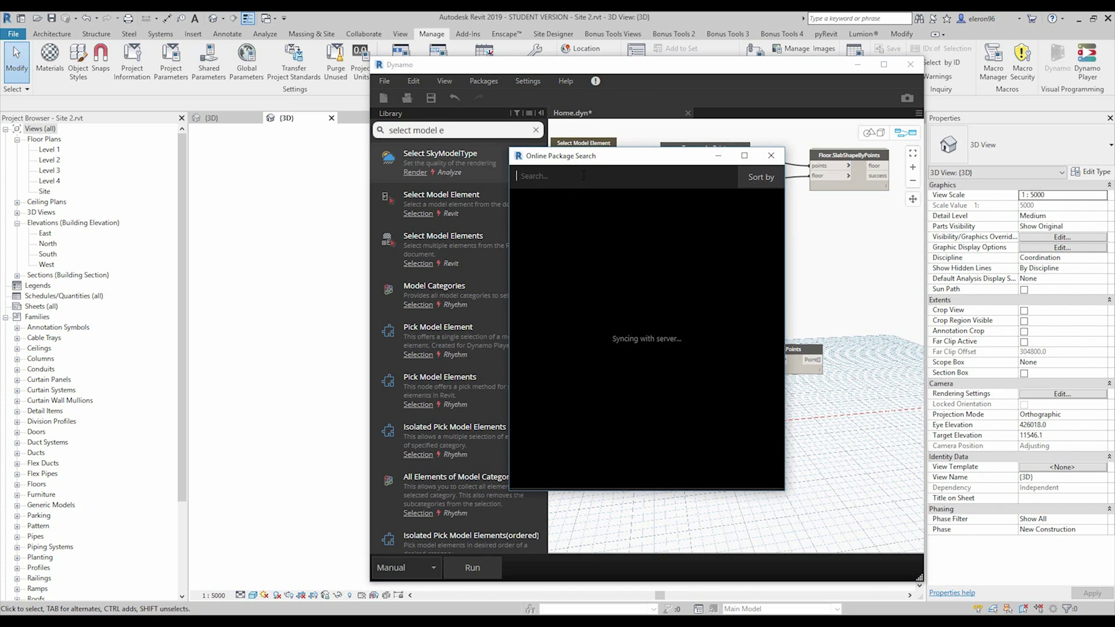
pyautogui.write('clockwork')
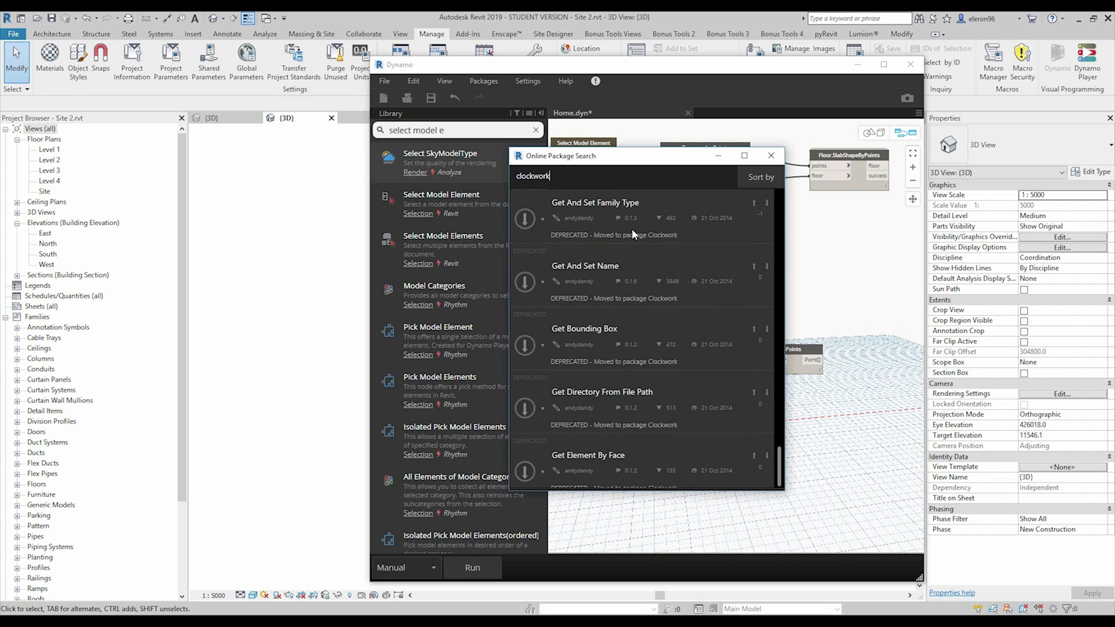
pyautogui.scroll(4, 734, 380)
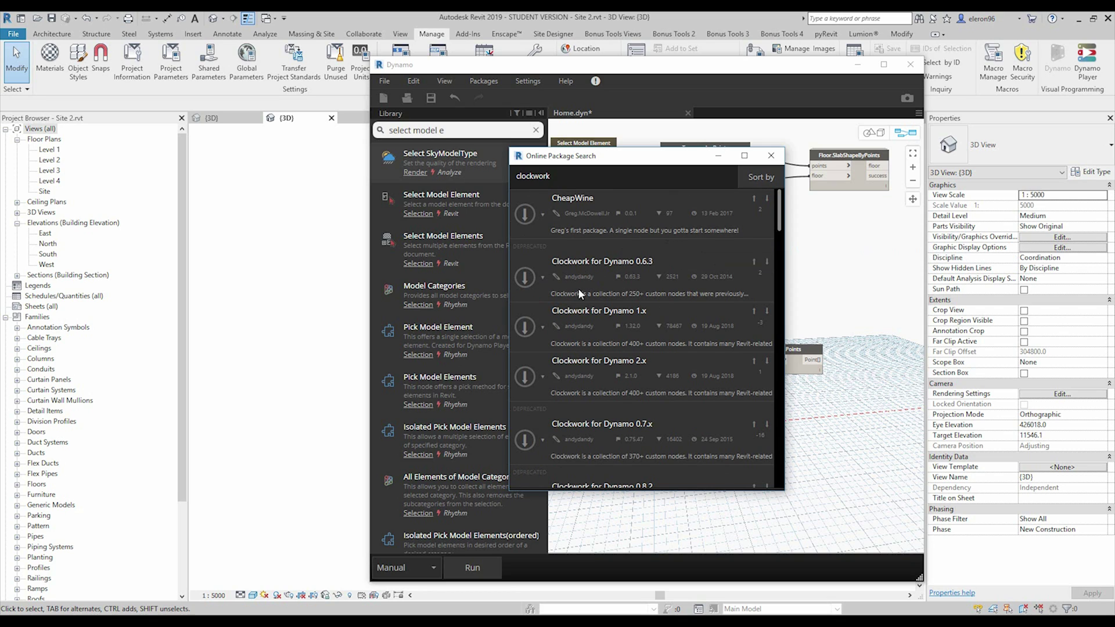
pyautogui.scroll(-3, 614, 340)
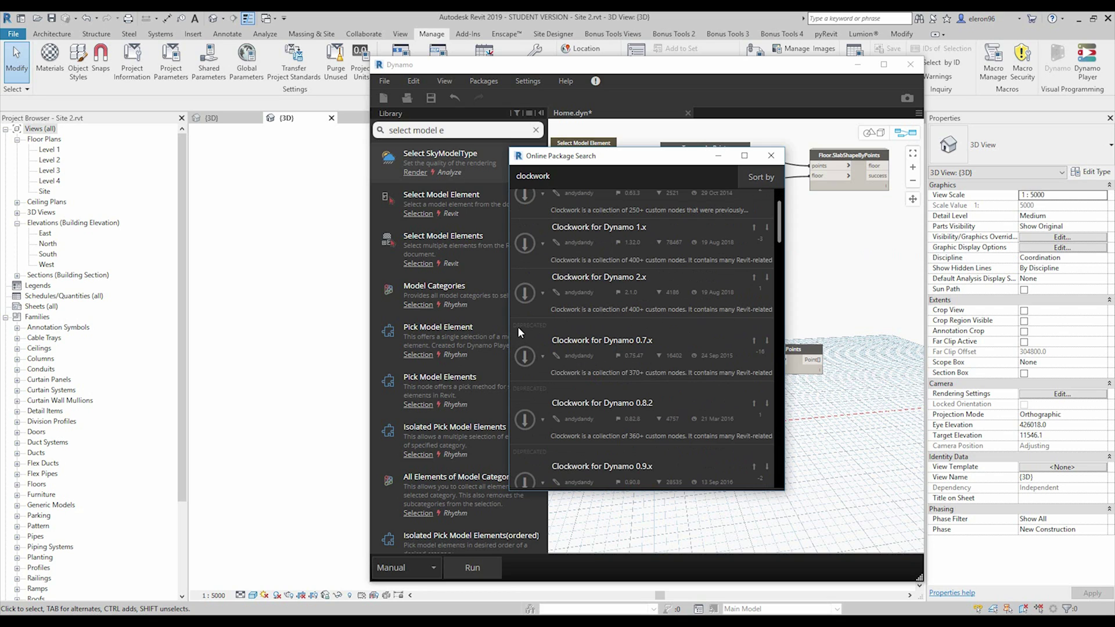
pyautogui.scroll(-7, 610, 334)
pyautogui.scroll(9, 611, 333)
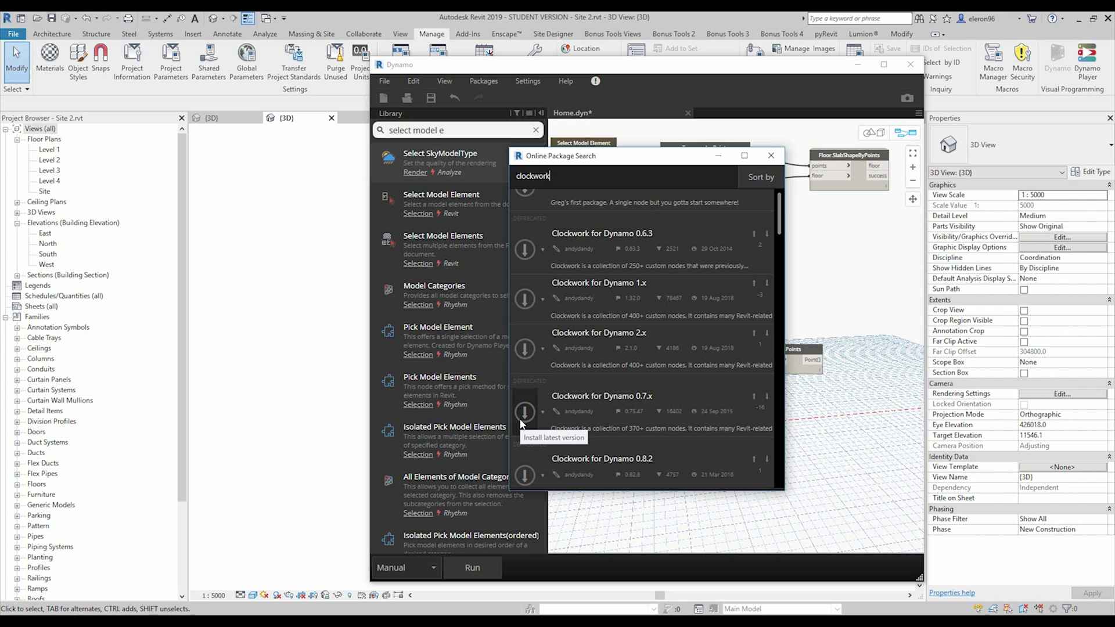
pyautogui.scroll(1, 522, 417)
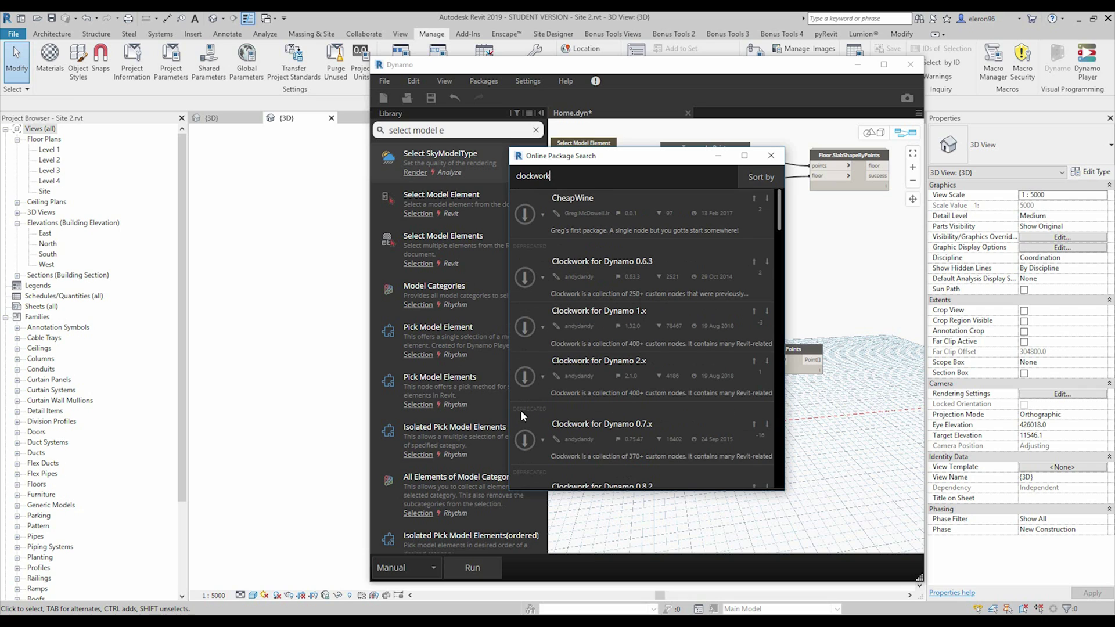
pyautogui.click(773, 158)
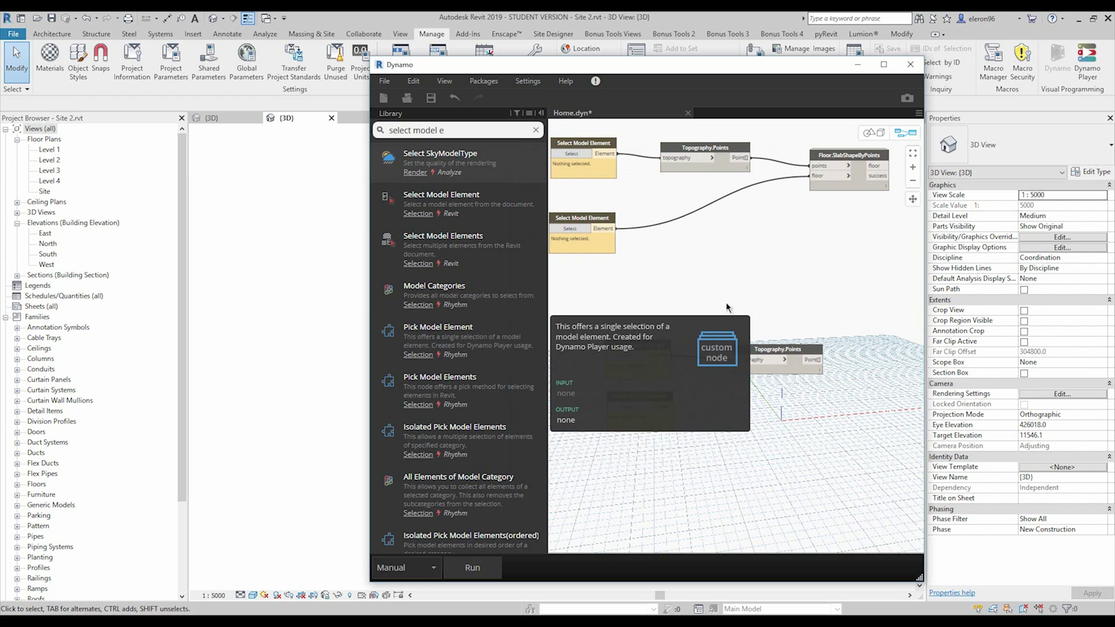
# Add a Floor.SlabShapeByPoints node from a 'floor slab' library search.
pyautogui.moveTo(775, 307); pyautogui.dragTo(736, 173, button='middle')
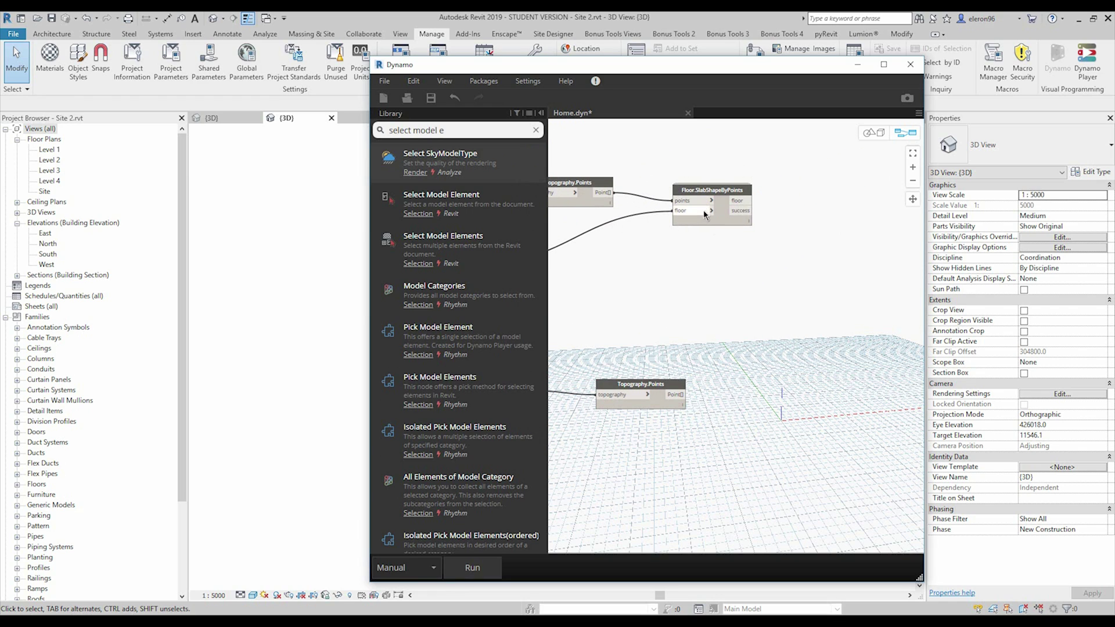
pyautogui.click(536, 129)
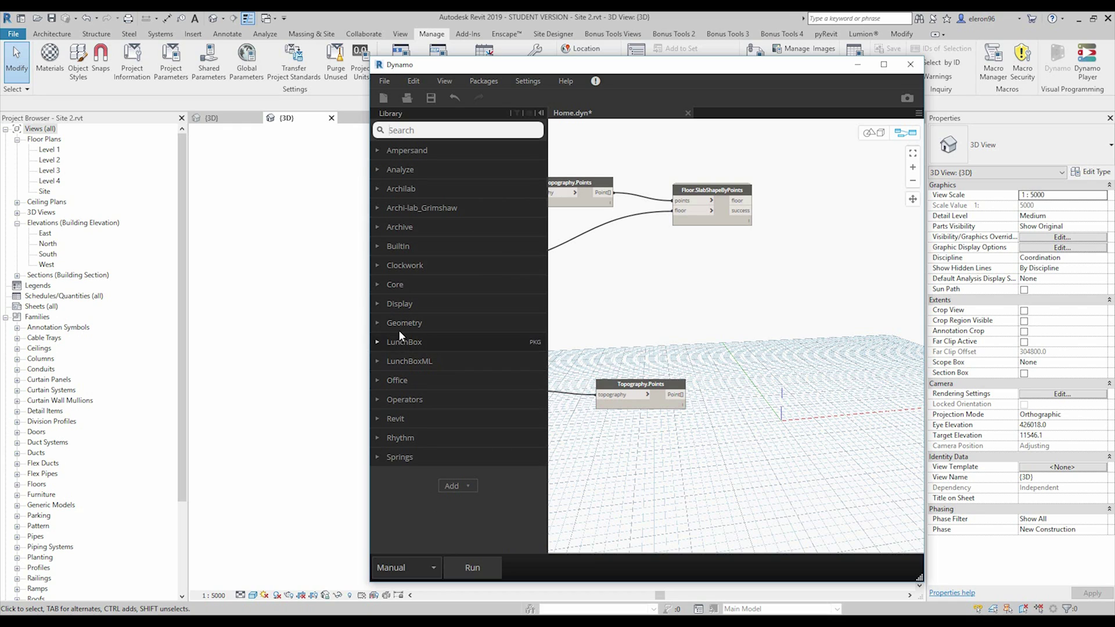
pyautogui.click(378, 266)
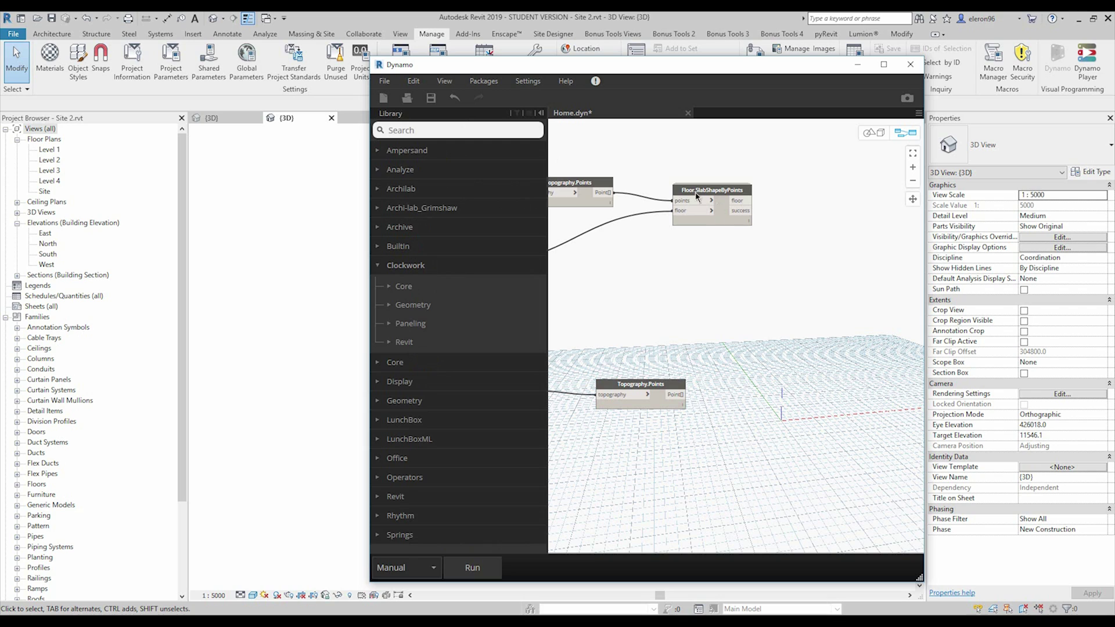
pyautogui.write('f')
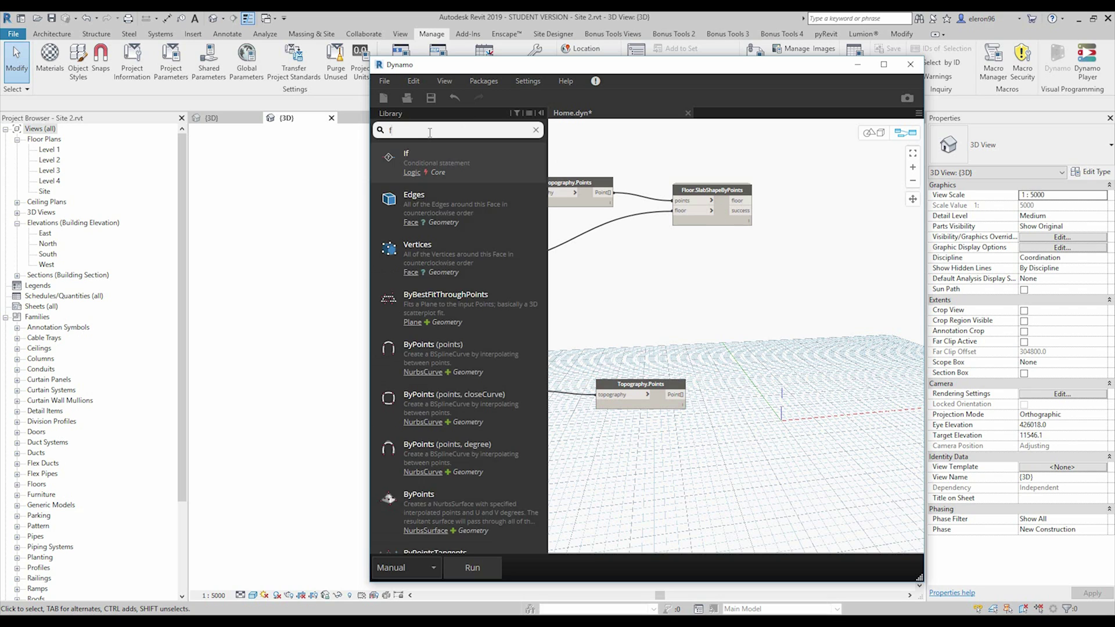
pyautogui.write('loor s')
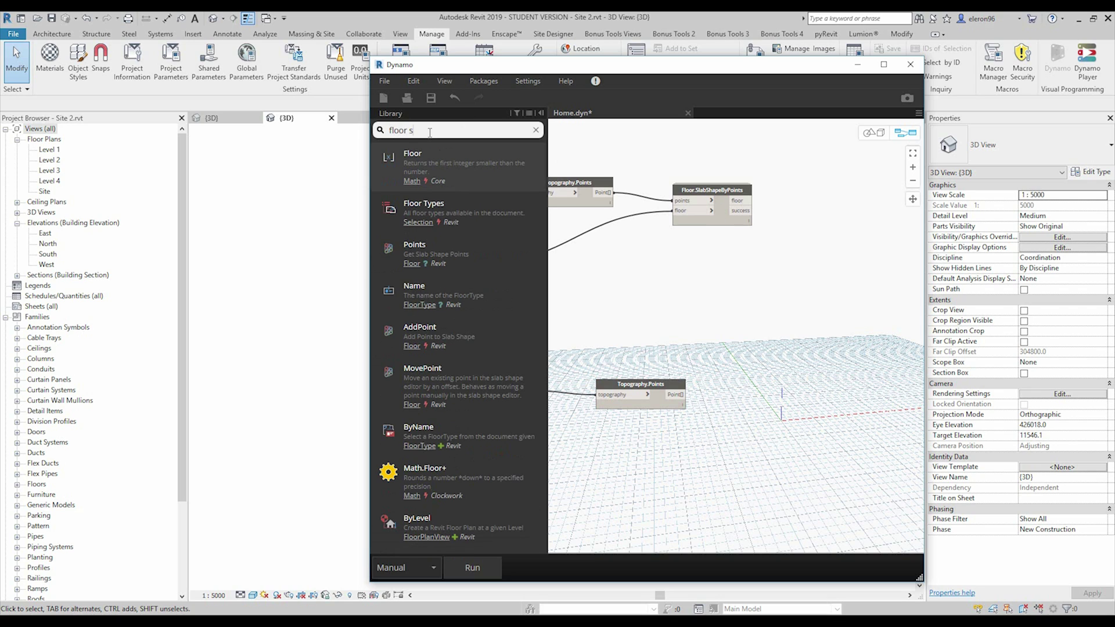
pyautogui.write('lab')
pyautogui.moveTo(408, 208)
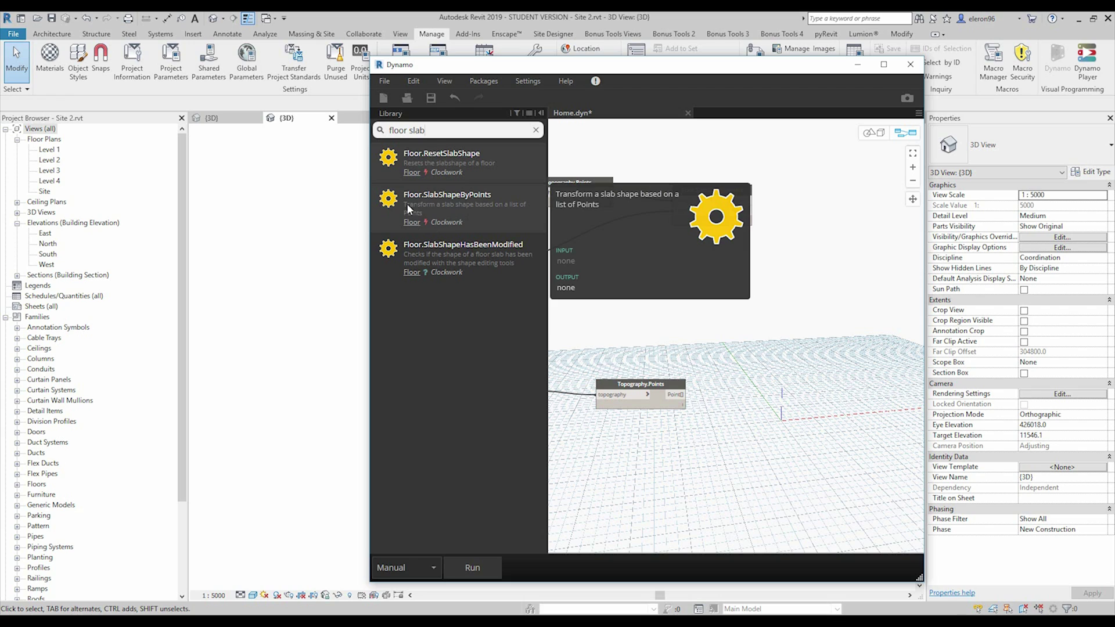
pyautogui.click(456, 207)
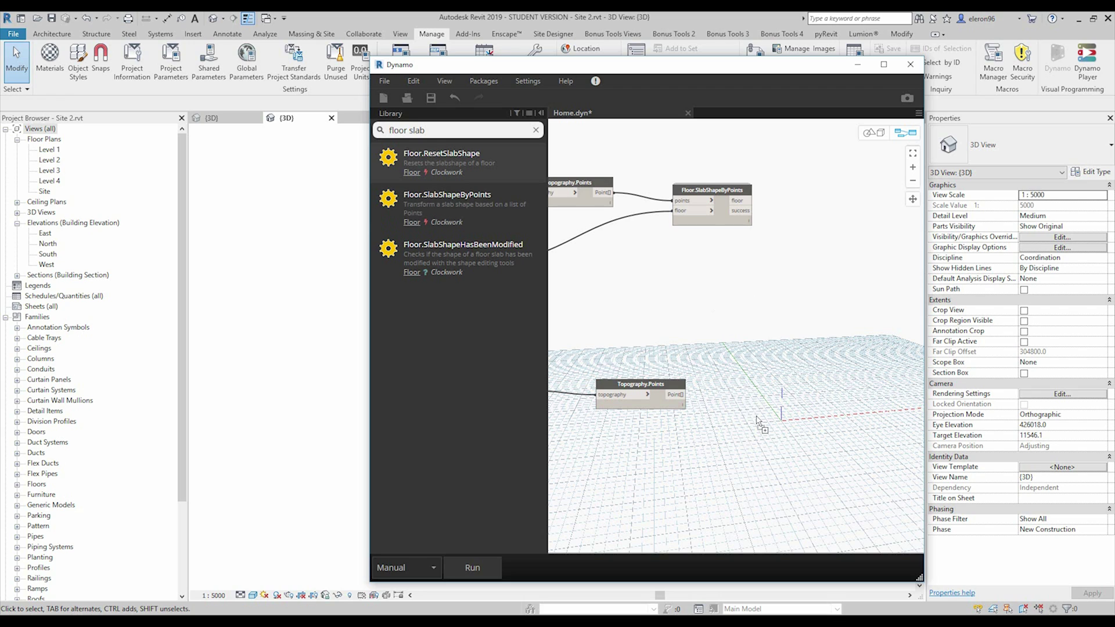
pyautogui.scroll(-3, 728, 336)
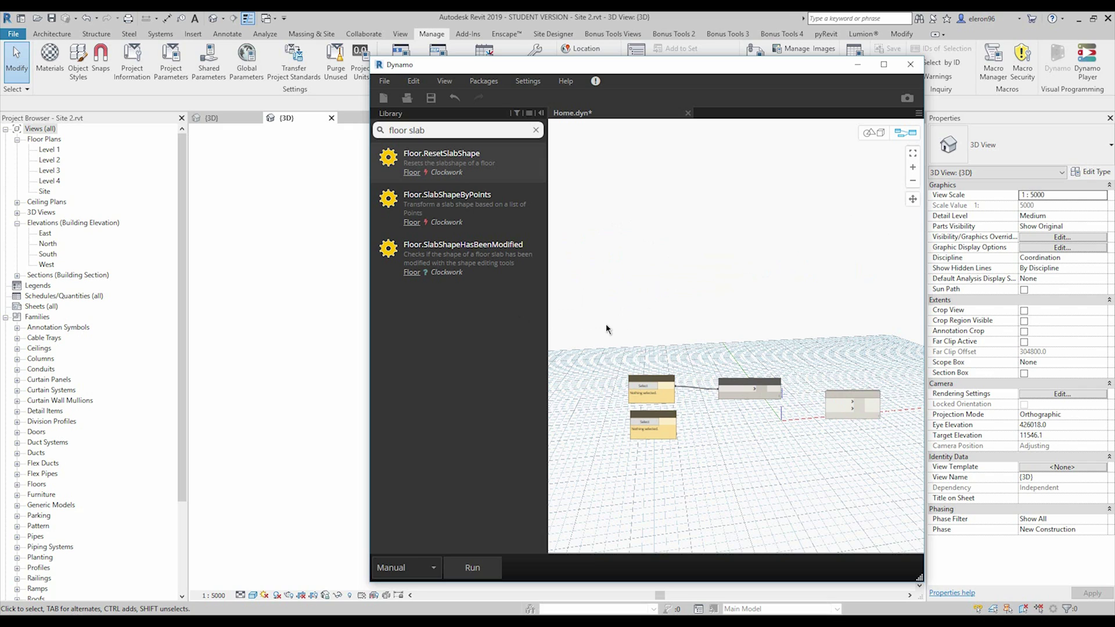
pyautogui.scroll(5, 808, 319)
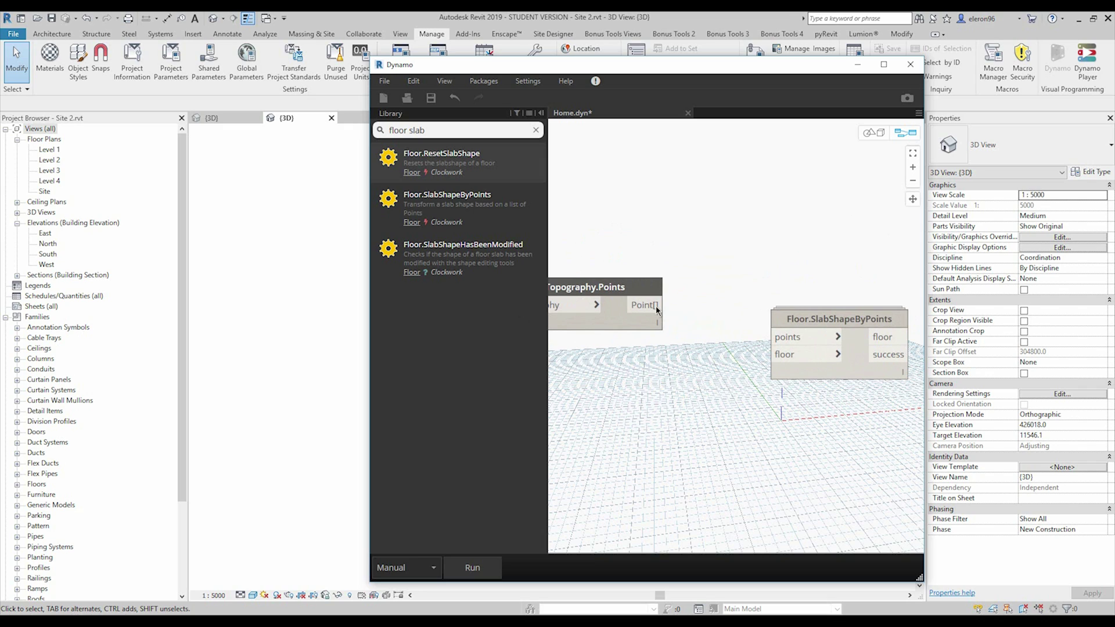
# Connect Topography.Points Point[] output to the slab node's points input.
pyautogui.moveTo(691, 313); pyautogui.dragTo(793, 340)
pyautogui.moveTo(632, 305); pyautogui.dragTo(777, 337)
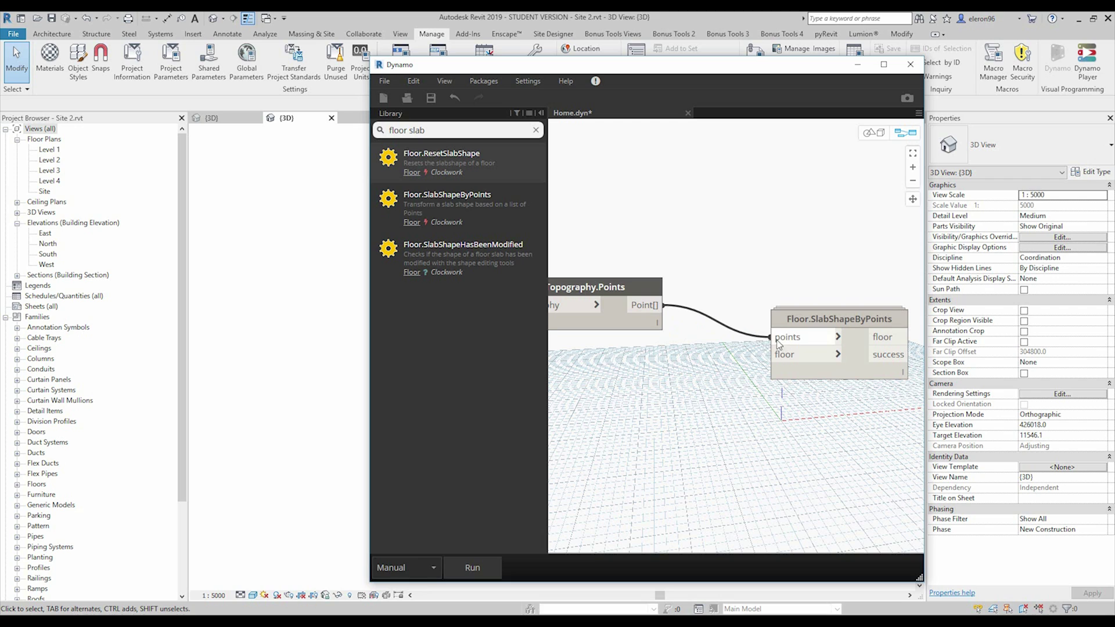
pyautogui.scroll(-3, 632, 416)
pyautogui.moveTo(632, 416); pyautogui.dragTo(593, 377, button='middle')
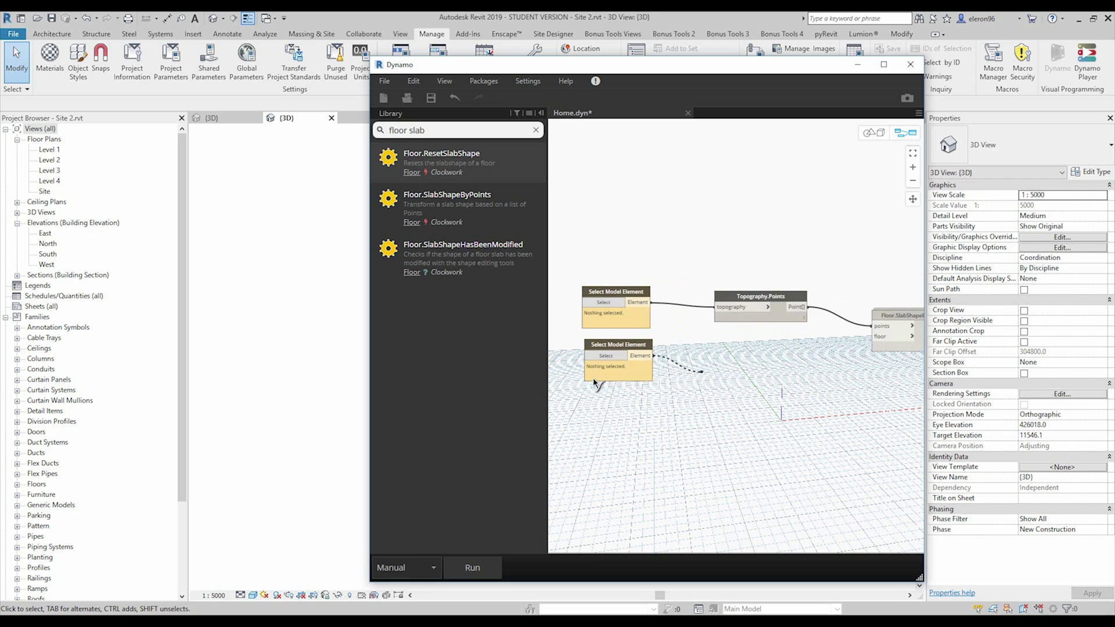
pyautogui.scroll(-3, 737, 391)
pyautogui.scroll(3, 737, 392)
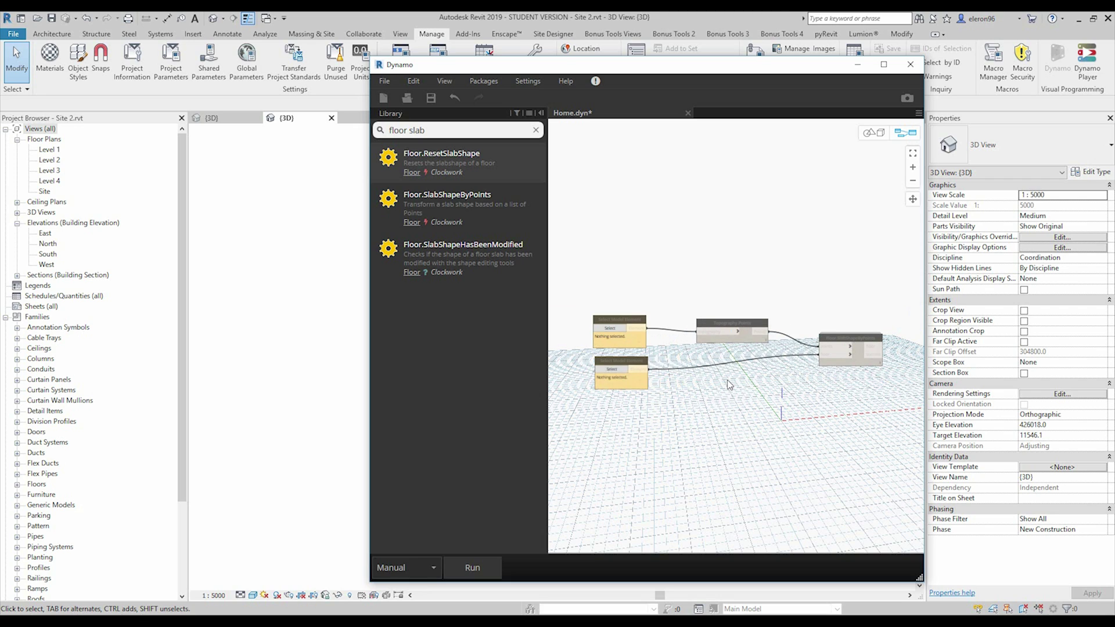
pyautogui.moveTo(552, 314); pyautogui.dragTo(586, 312, button='middle')
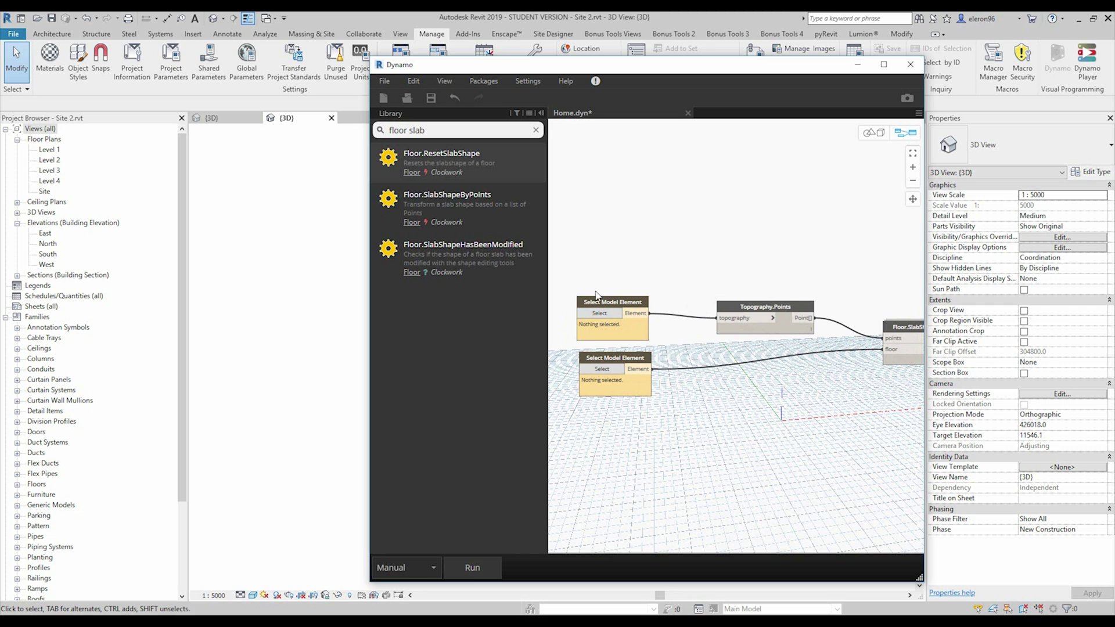
# Pick the toposurface in Revit for the first Select Model Element node.
pyautogui.moveTo(585, 74); pyautogui.dragTo(789, 78)
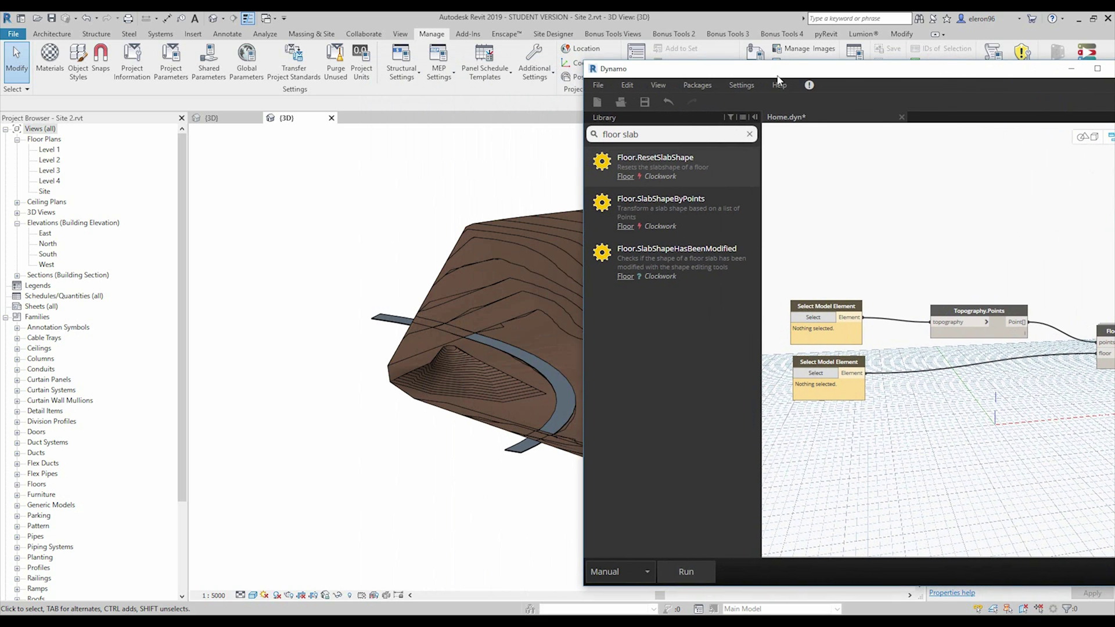
pyautogui.scroll(4, 458, 373)
pyautogui.scroll(3, 442, 363)
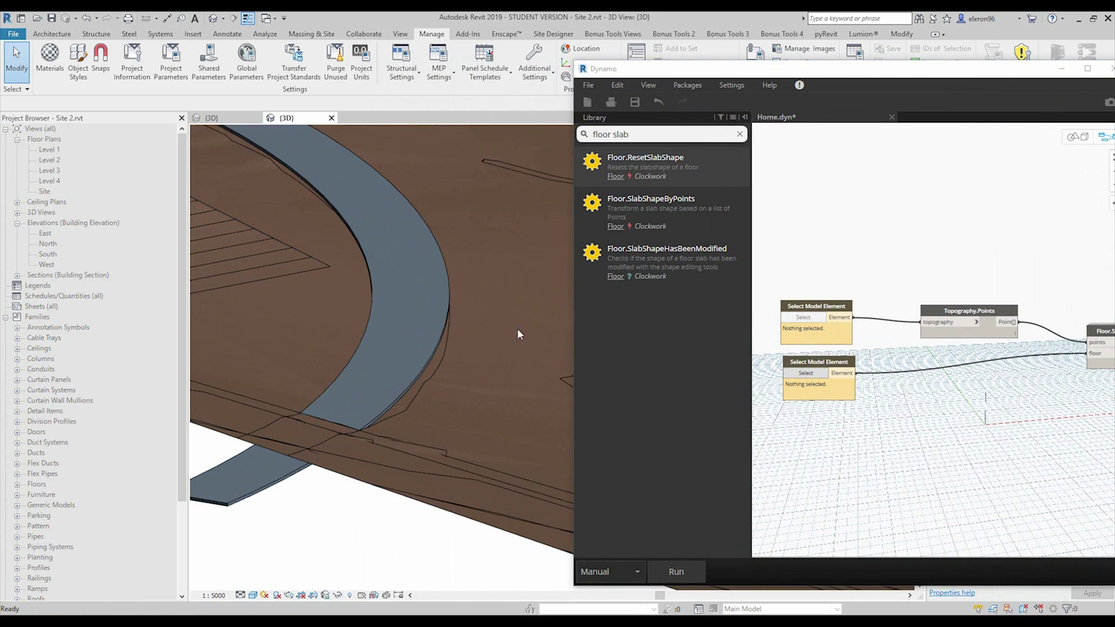
pyautogui.click(437, 361)
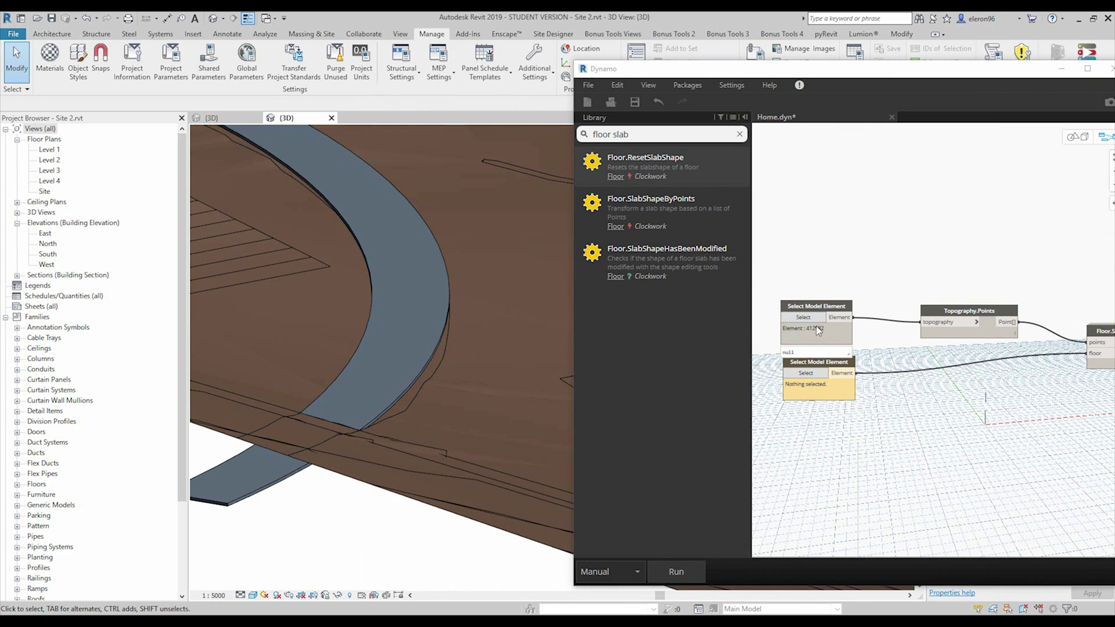
pyautogui.click(956, 321)
# Pick the street floor (element 413315) and wire it to the slab node's floor input.
pyautogui.moveTo(985, 324); pyautogui.dragTo(827, 294, button='middle')
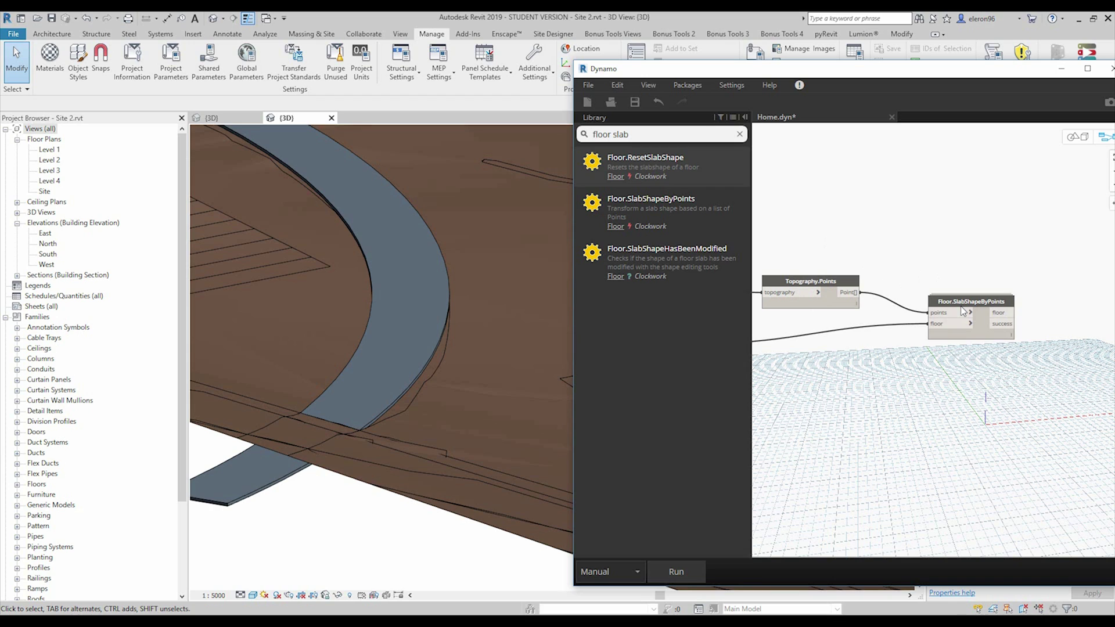
pyautogui.moveTo(842, 368); pyautogui.dragTo(995, 345, button='middle')
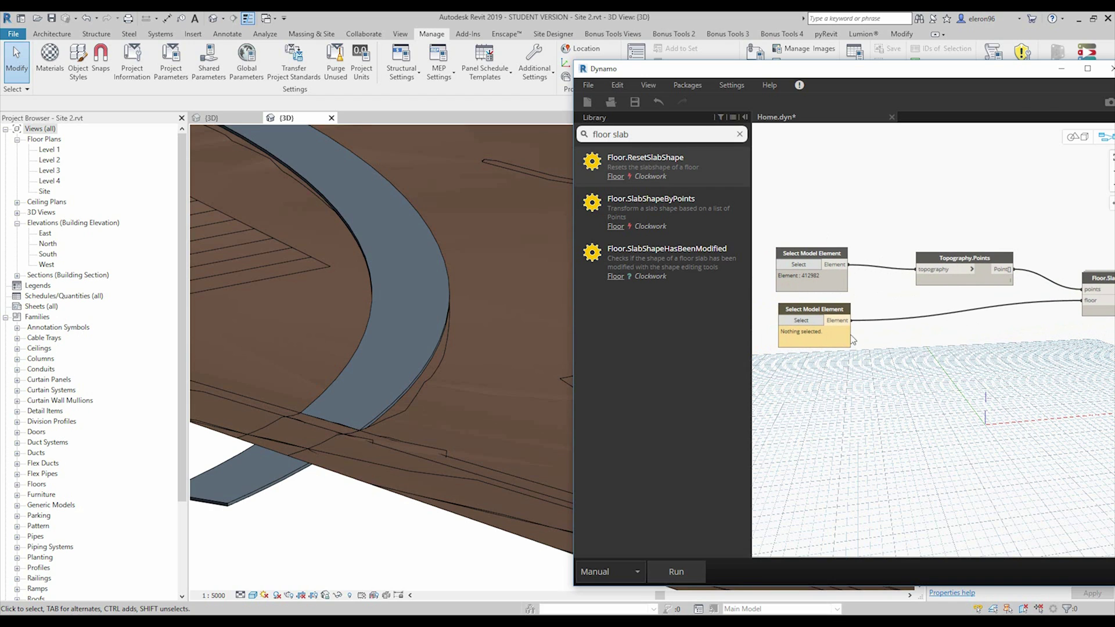
pyautogui.click(809, 322)
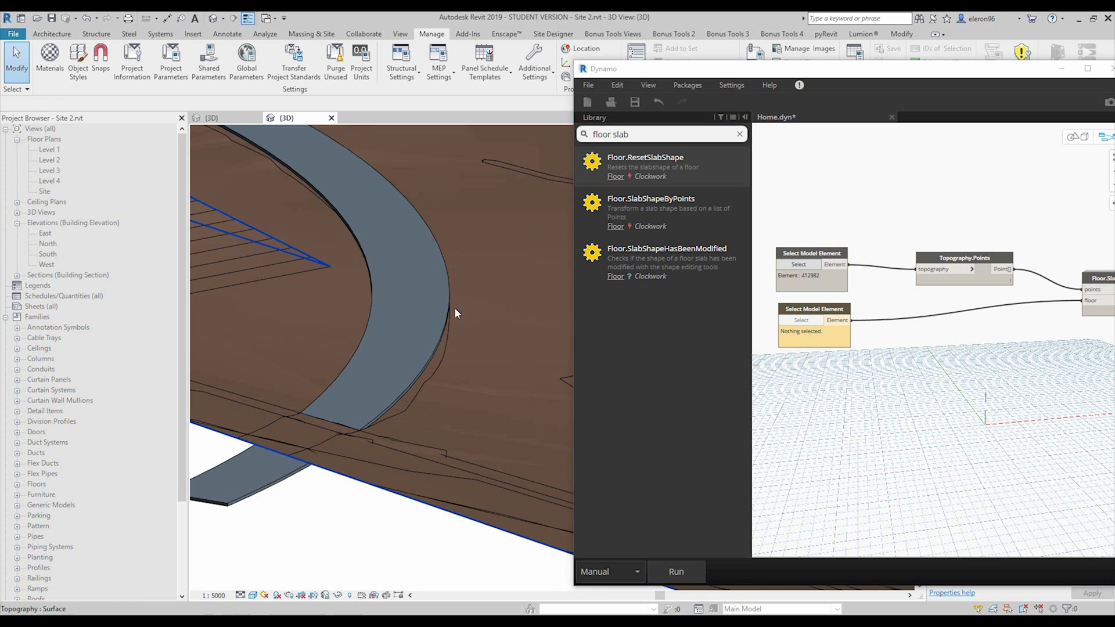
pyautogui.click(427, 326)
pyautogui.moveTo(872, 357); pyautogui.dragTo(792, 364, button='middle')
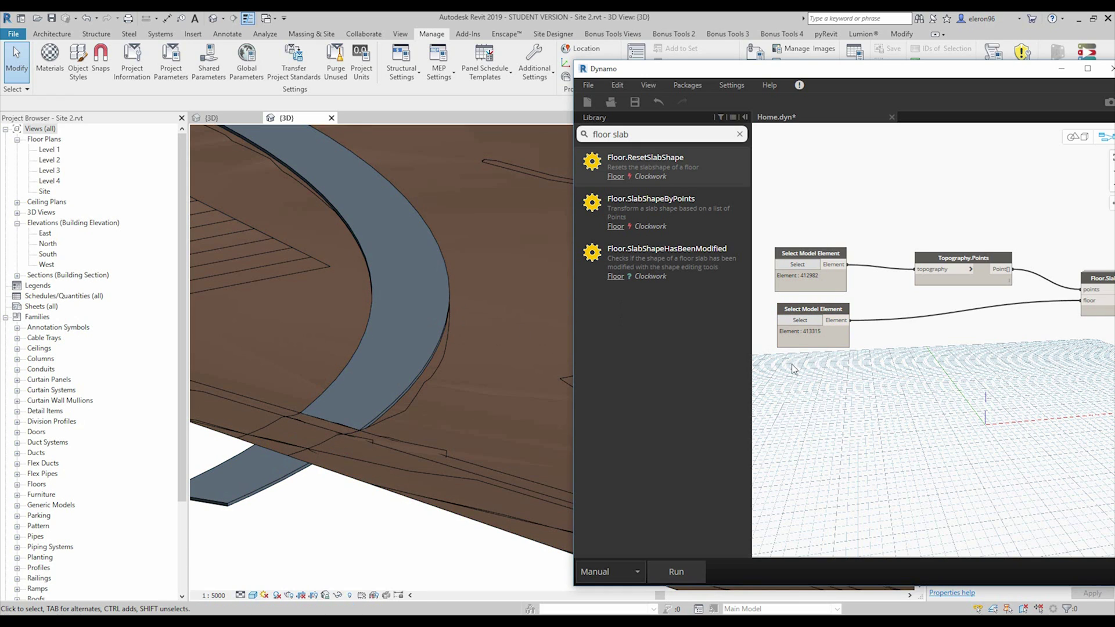
pyautogui.moveTo(991, 310); pyautogui.dragTo(1002, 308)
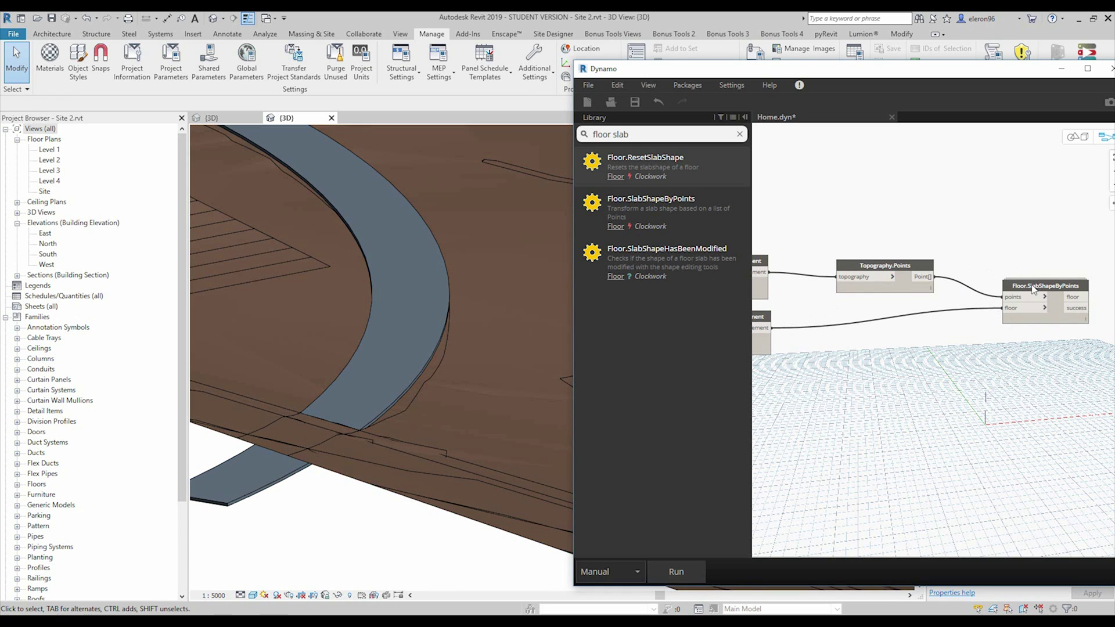
pyautogui.moveTo(847, 77); pyautogui.dragTo(800, 72)
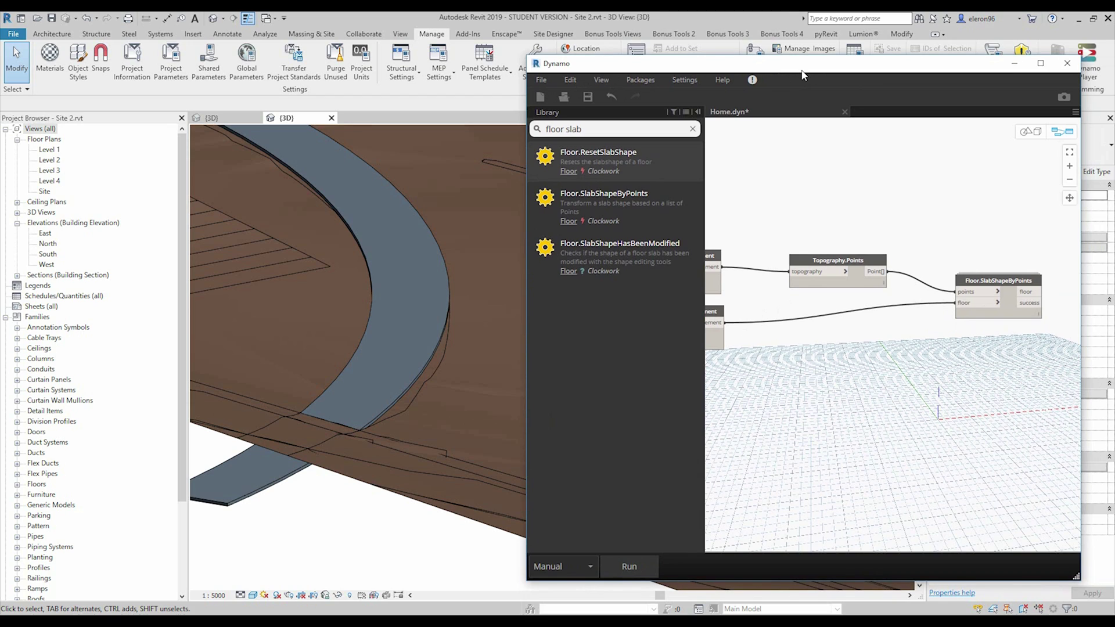
# Run the graph to reshape the street floor, then close Dynamo without saving Home.dyn.
pyautogui.click(628, 557)
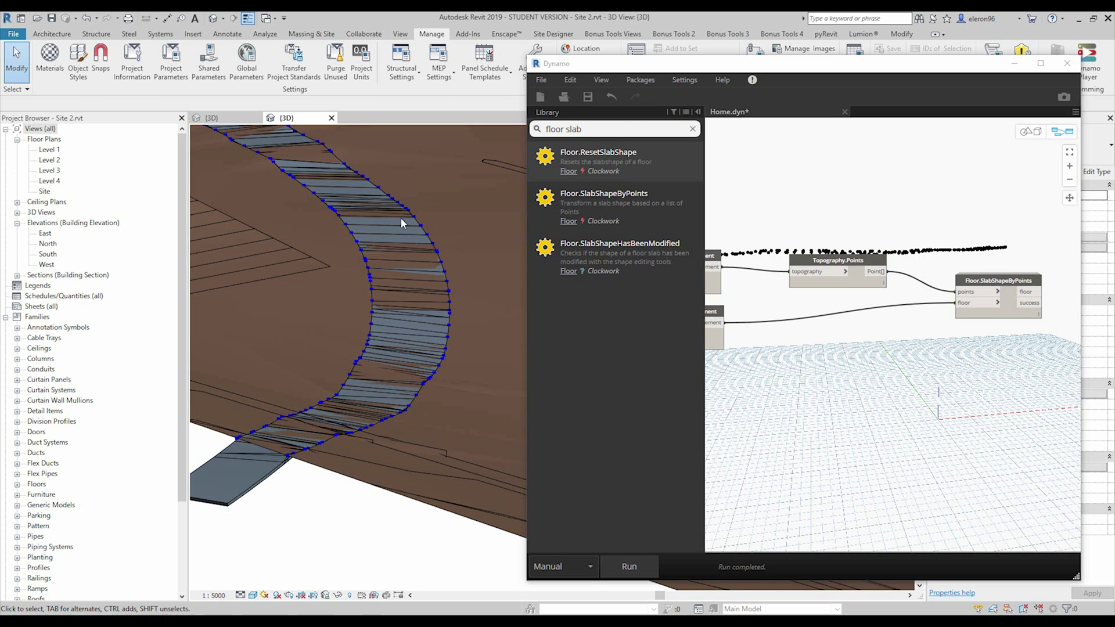
pyautogui.click(1073, 65)
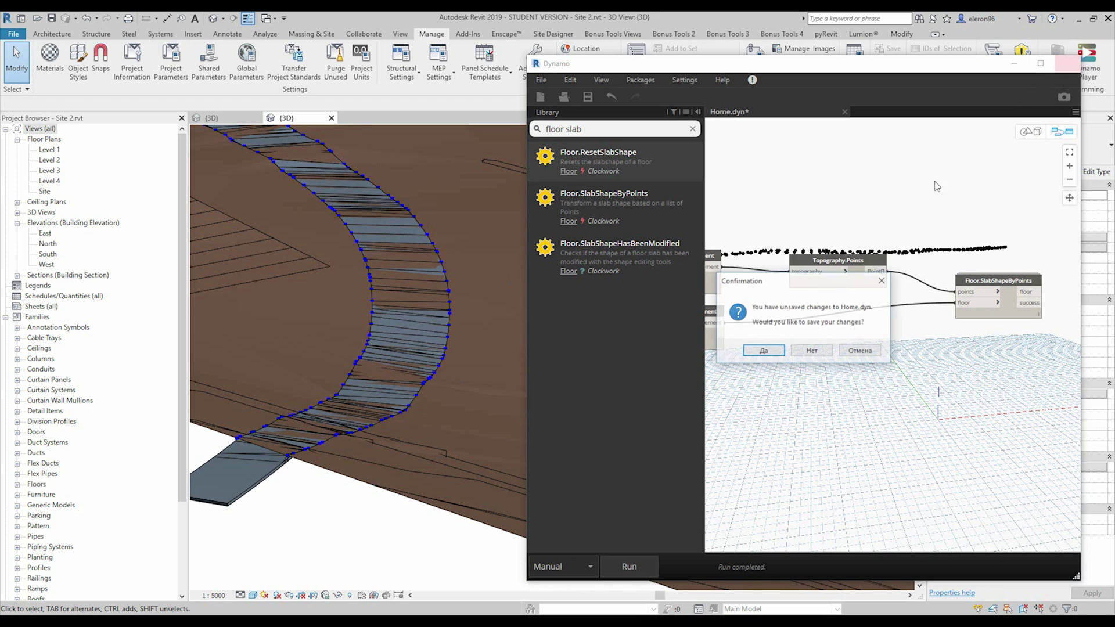
pyautogui.click(811, 351)
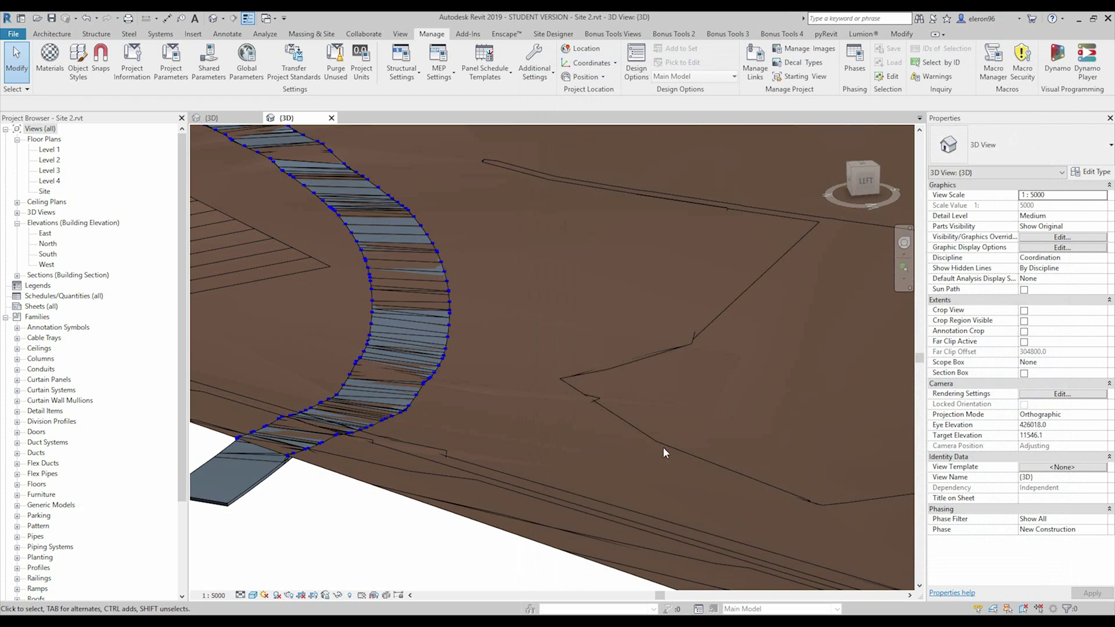
# Select the reshaped street floor and enter 100 as its Height Offset From Level.
pyautogui.click(253, 494)
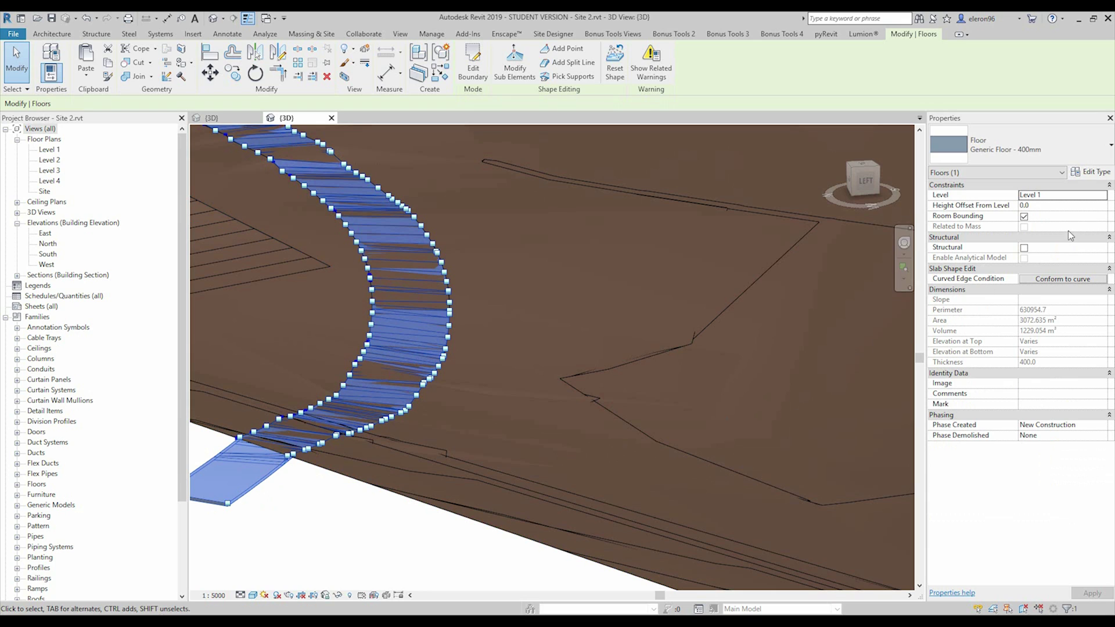
pyautogui.click(1052, 208)
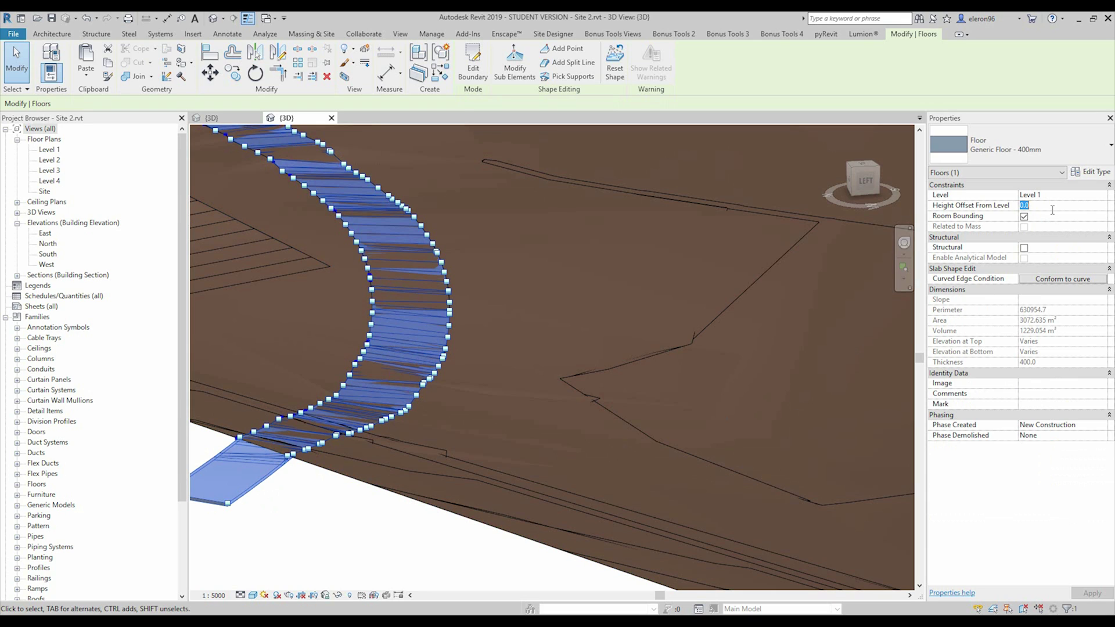
pyautogui.write('100')
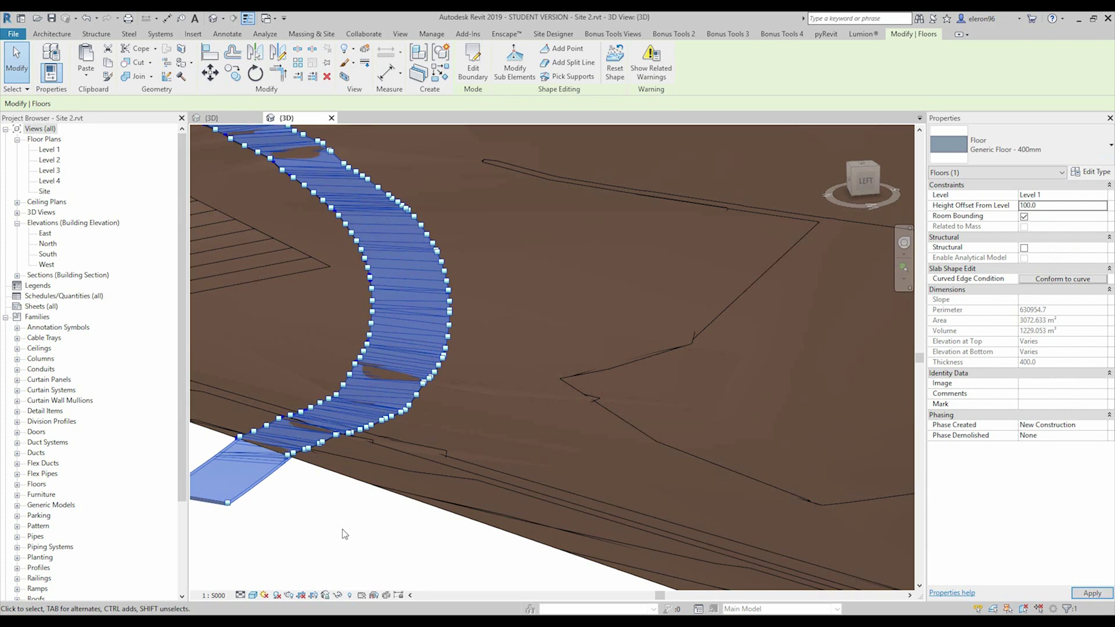
pyautogui.click(344, 534)
pyautogui.moveTo(241, 487); pyautogui.dragTo(291, 498, button='middle')
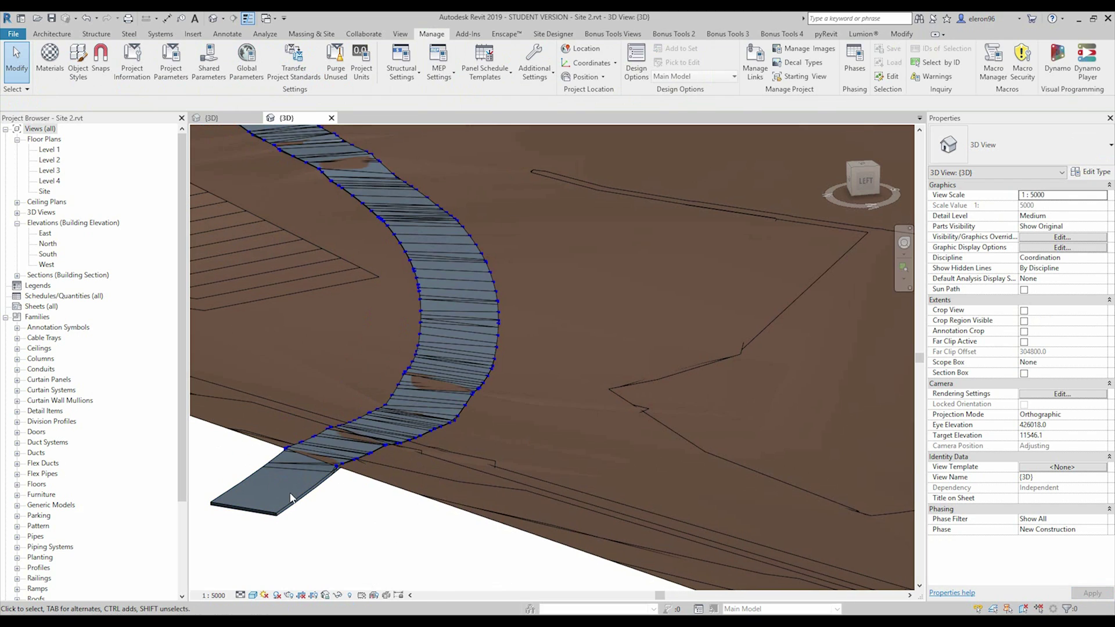
# Reselect the curved floor path and commit a Height Offset From Level of 200.0.
pyautogui.click(291, 497)
pyautogui.click(1061, 207)
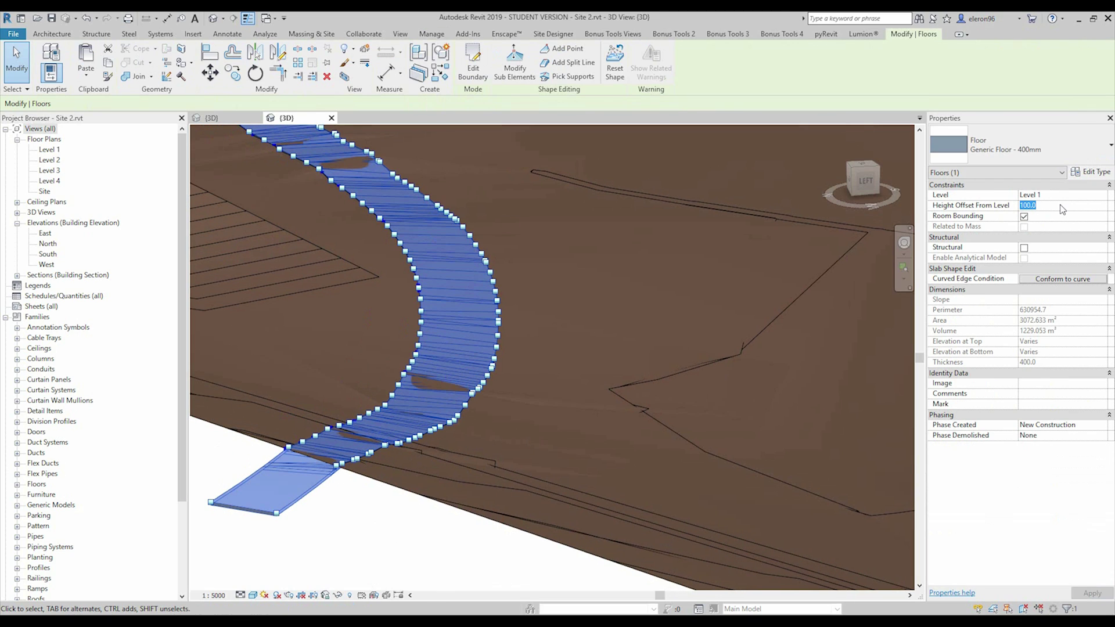
pyautogui.write('200.0')
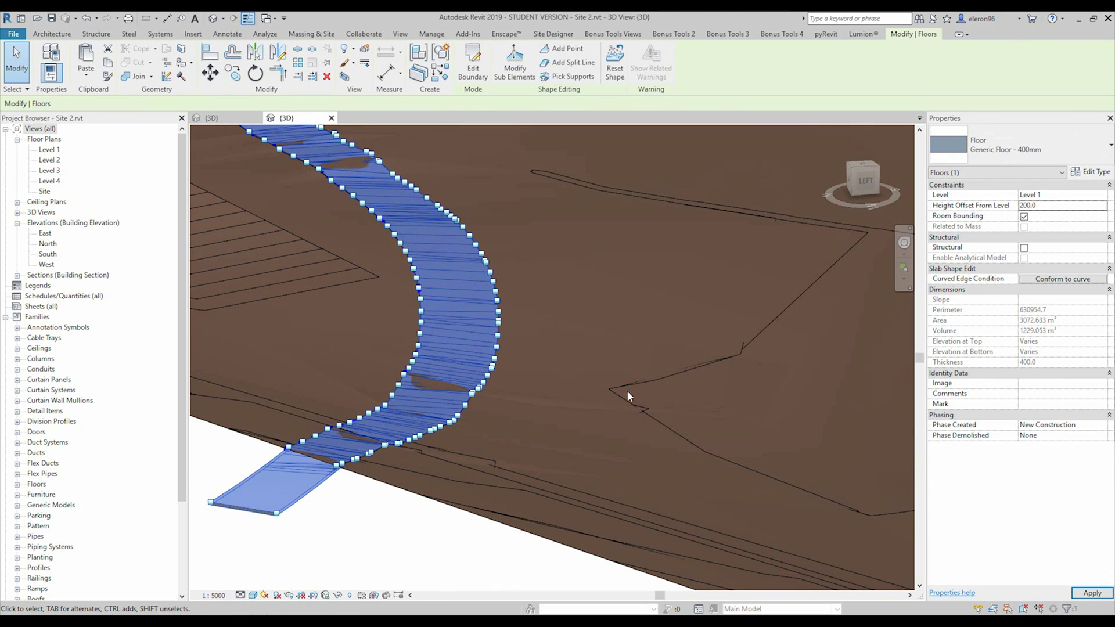
pyautogui.click(348, 539)
pyautogui.moveTo(410, 360); pyautogui.dragTo(497, 291, button='middle')
pyautogui.scroll(5, 497, 291)
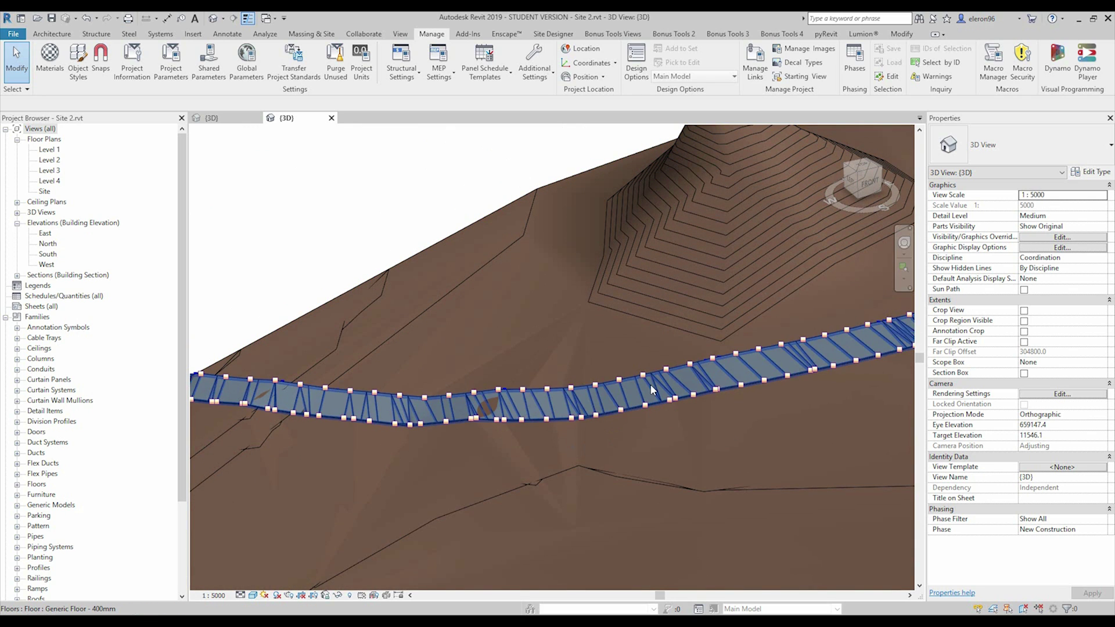
pyautogui.scroll(-3, 650, 382)
pyautogui.scroll(-3, 655, 384)
# Orbit the terrain to a more top-down view.
pyautogui.keyDown('shift'); pyautogui.moveTo(531, 391); pyautogui.dragTo(349, 403, button='middle'); pyautogui.keyUp('shift')
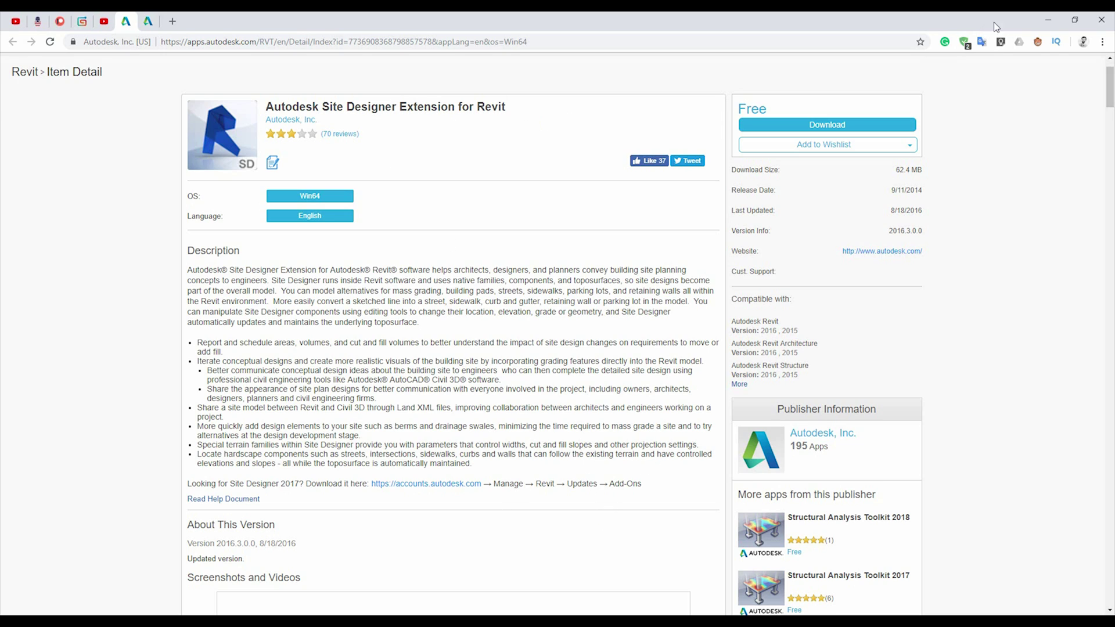
# Minimize the browser so the Revit 3D topography view is in front again.
pyautogui.click(1048, 19)
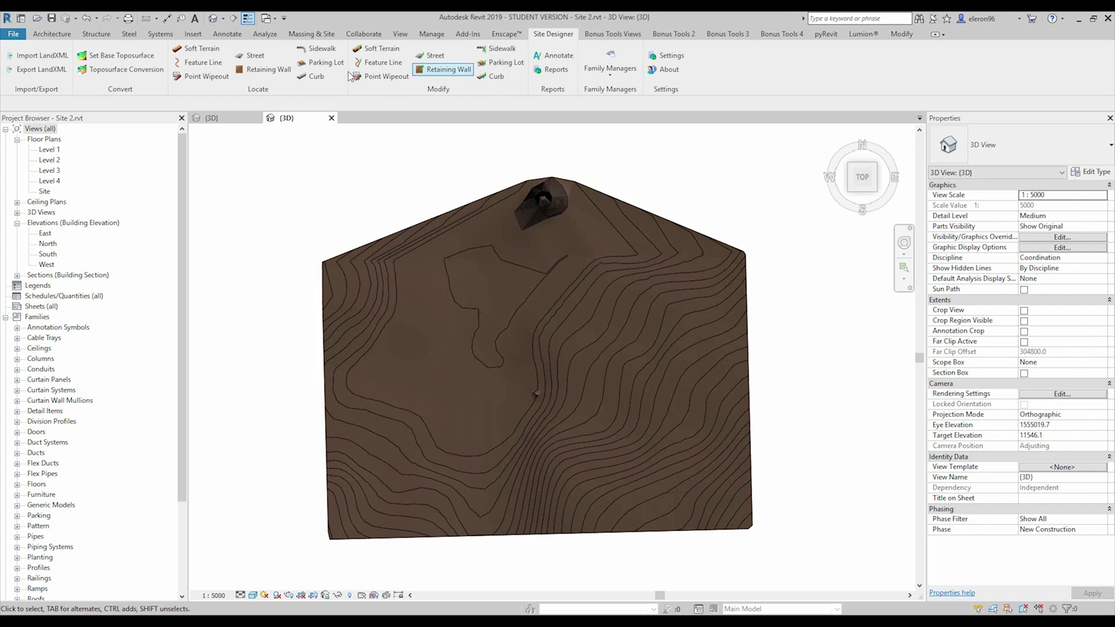
pyautogui.click(245, 60)
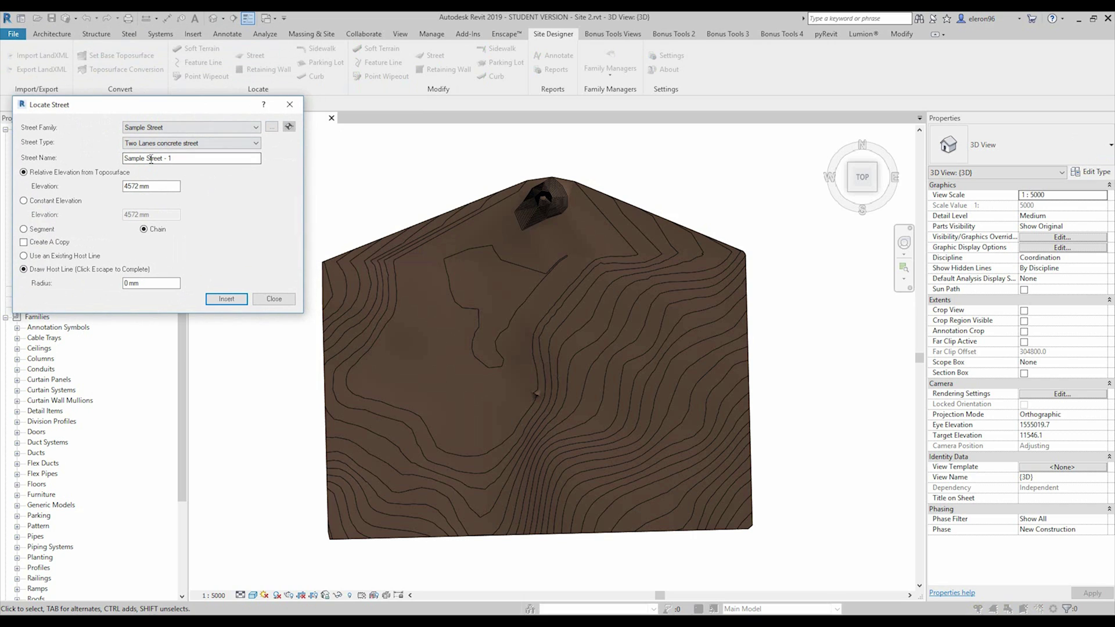
pyautogui.click(289, 105)
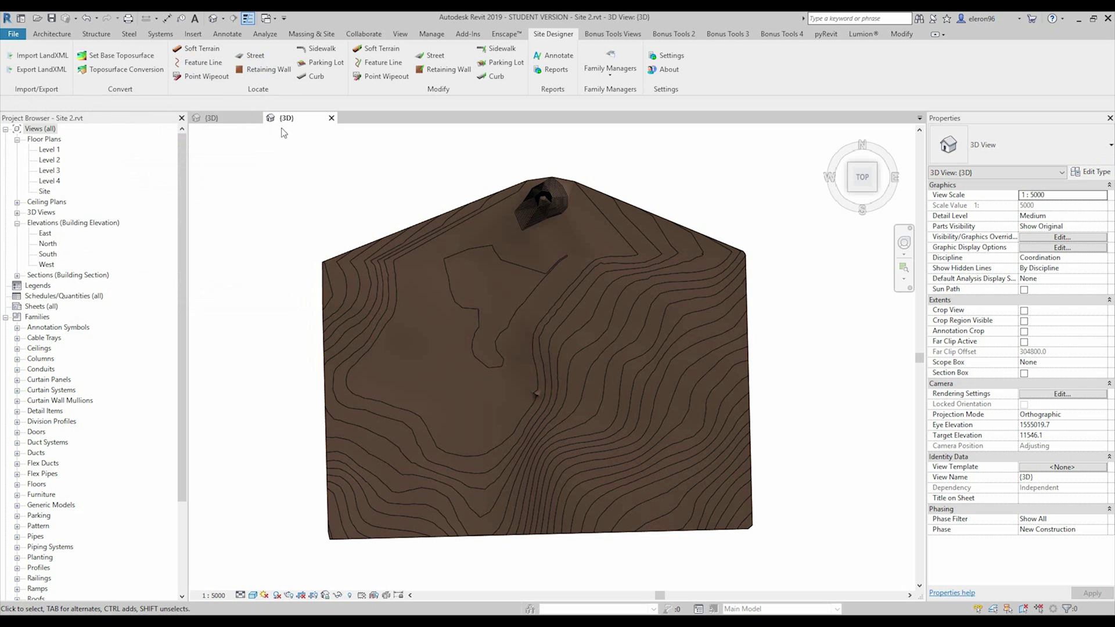
pyautogui.scroll(-2, 322, 198)
pyautogui.scroll(2, 321, 193)
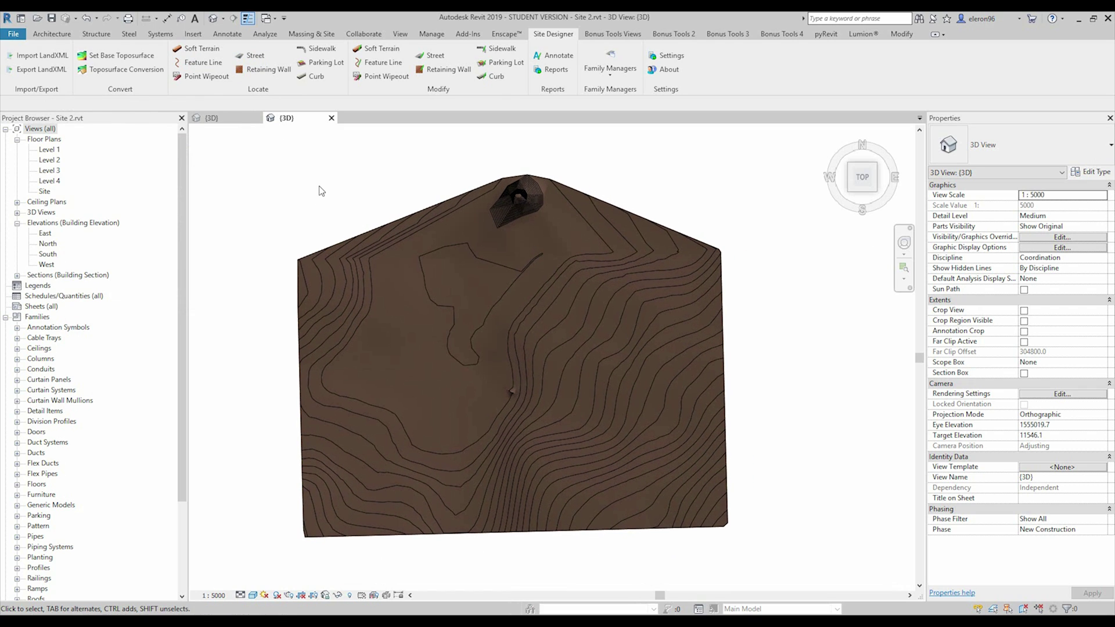
# Set toposurface 111 as the Site Designer base and apply the default name Proposed Toposurface.
pyautogui.click(121, 57)
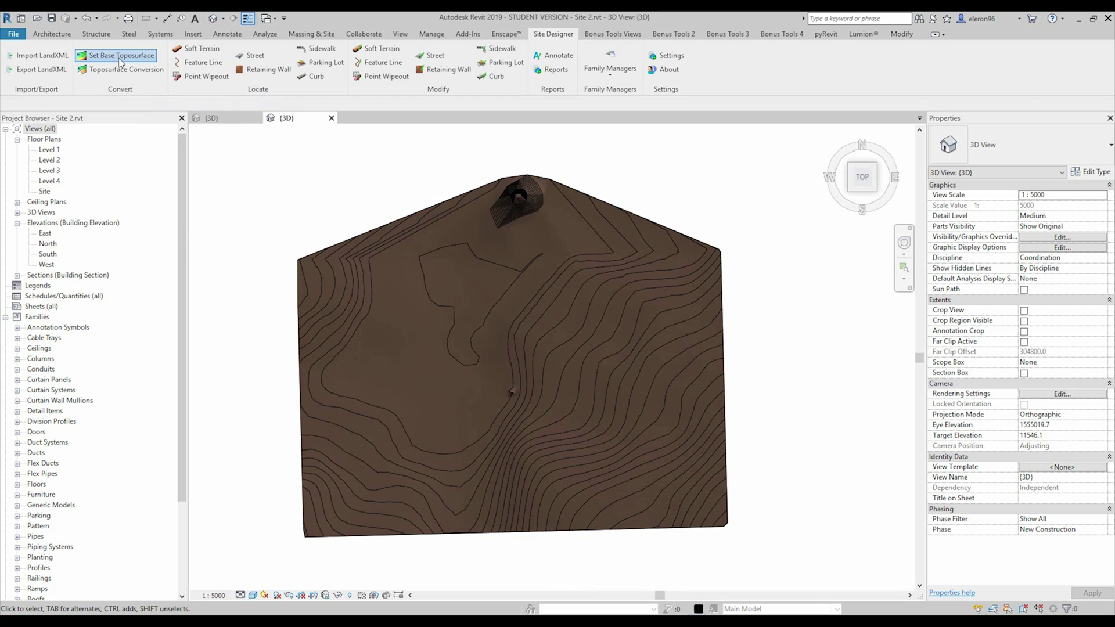
pyautogui.click(41, 165)
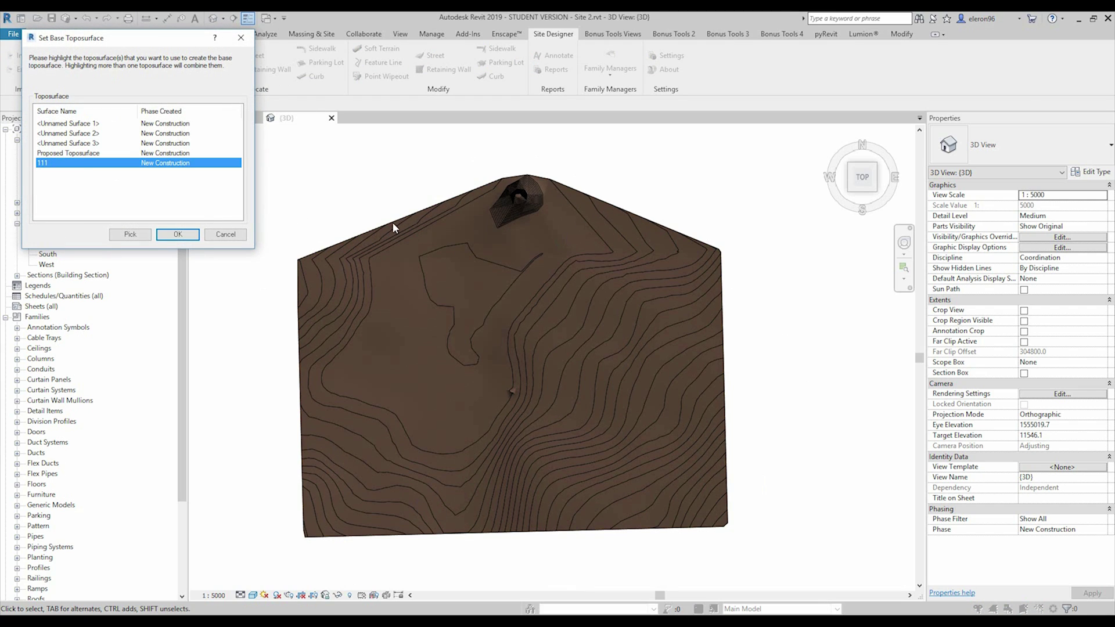
pyautogui.click(173, 235)
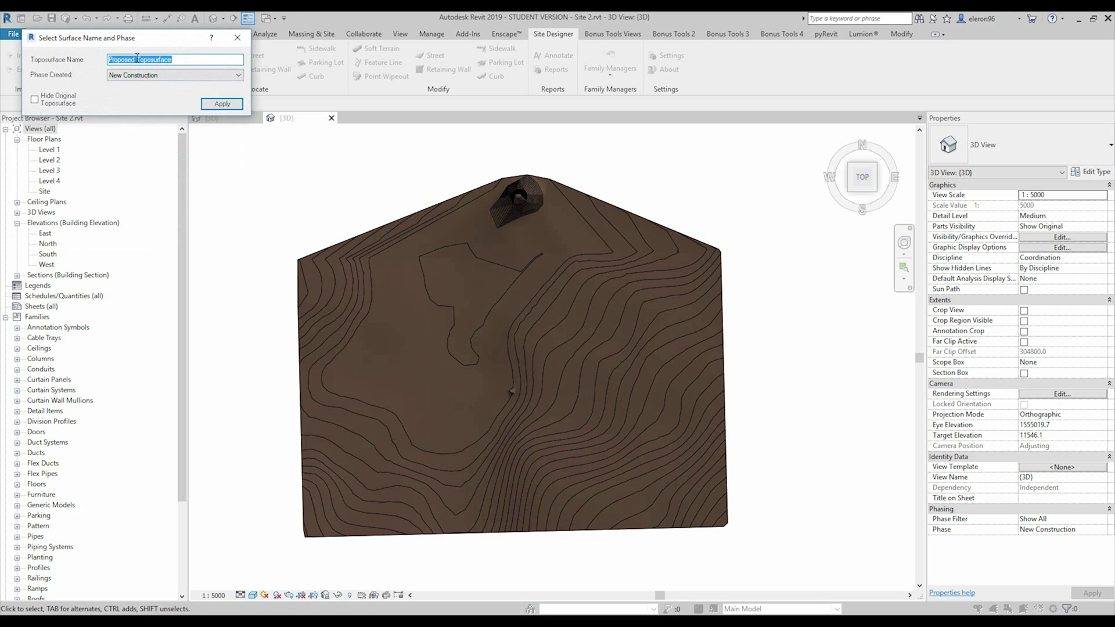
pyautogui.click(221, 104)
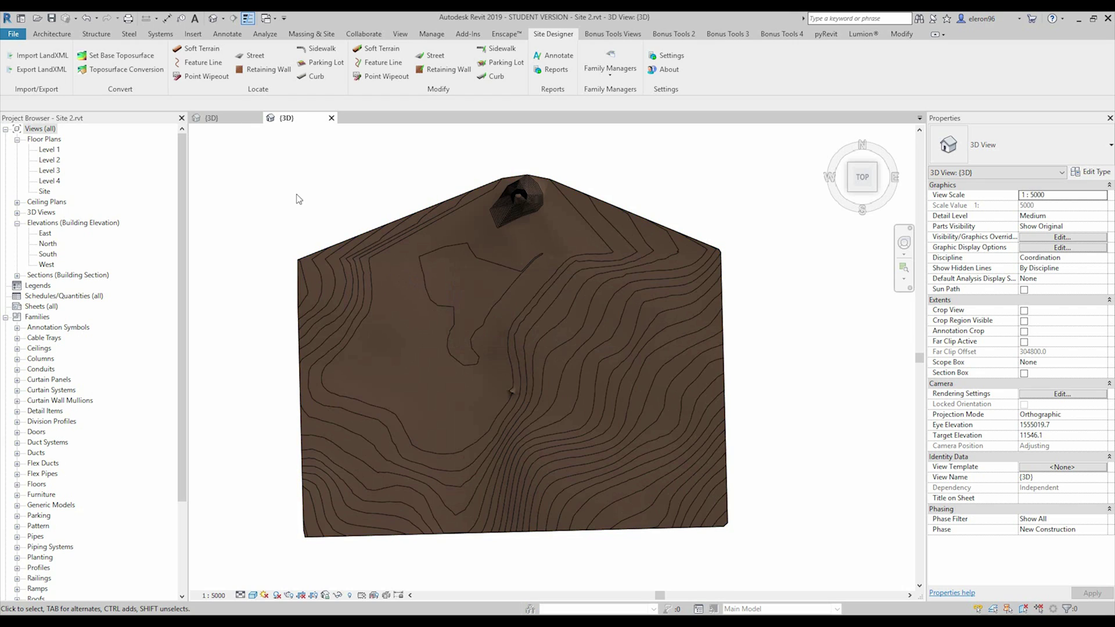
# Start a new street, keeping the Sample Street family and Two Lanes concrete street type.
pyautogui.click(255, 56)
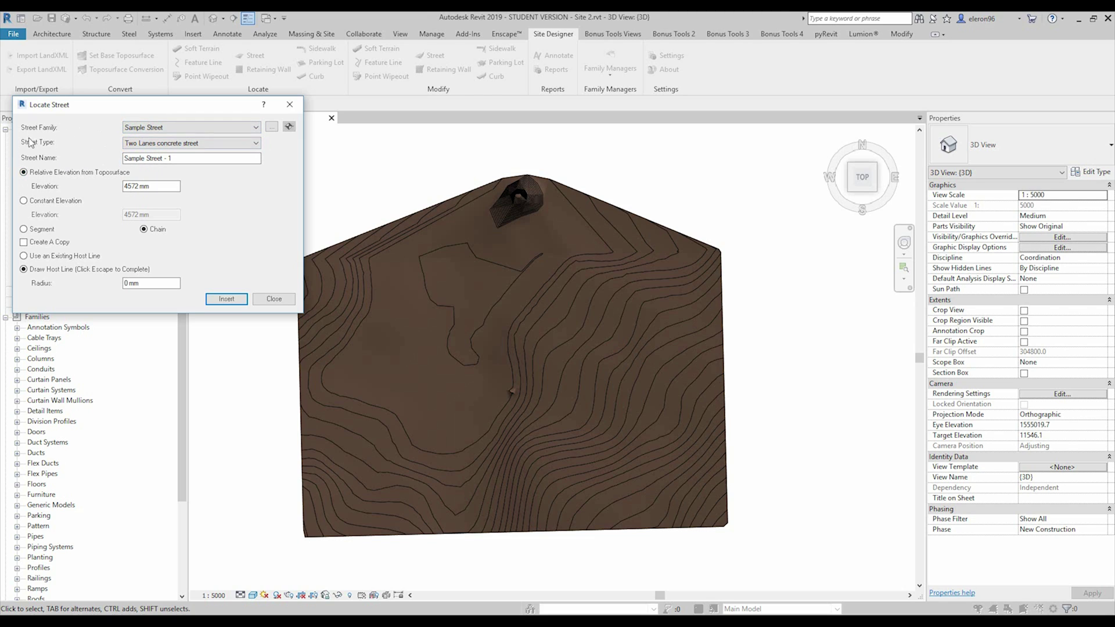
pyautogui.click(186, 128)
pyautogui.click(180, 137)
pyautogui.click(274, 129)
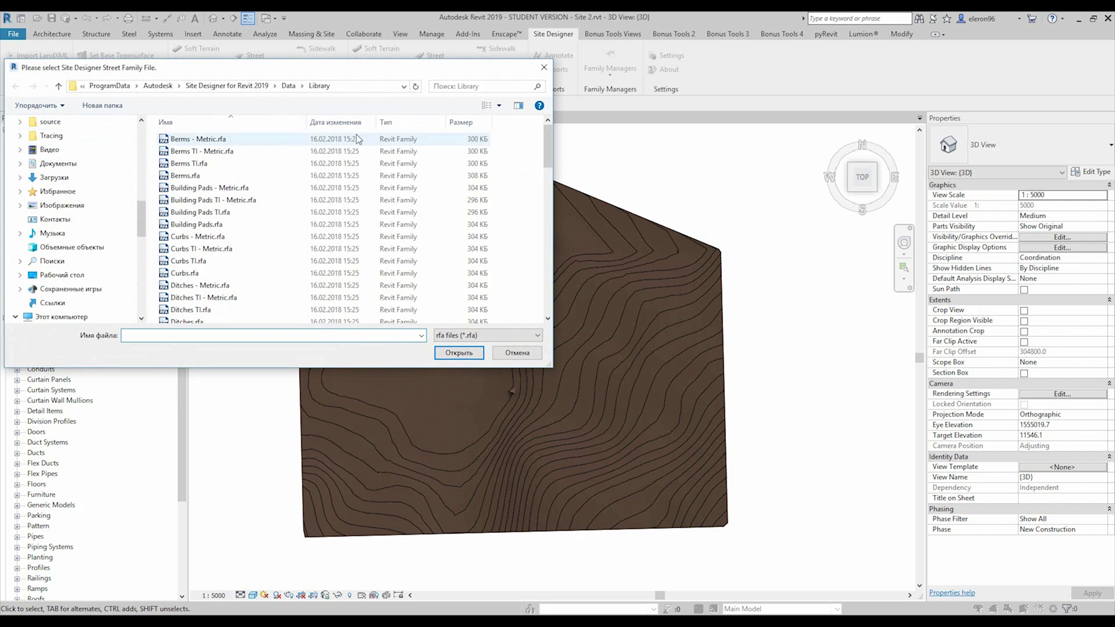
pyautogui.click(544, 67)
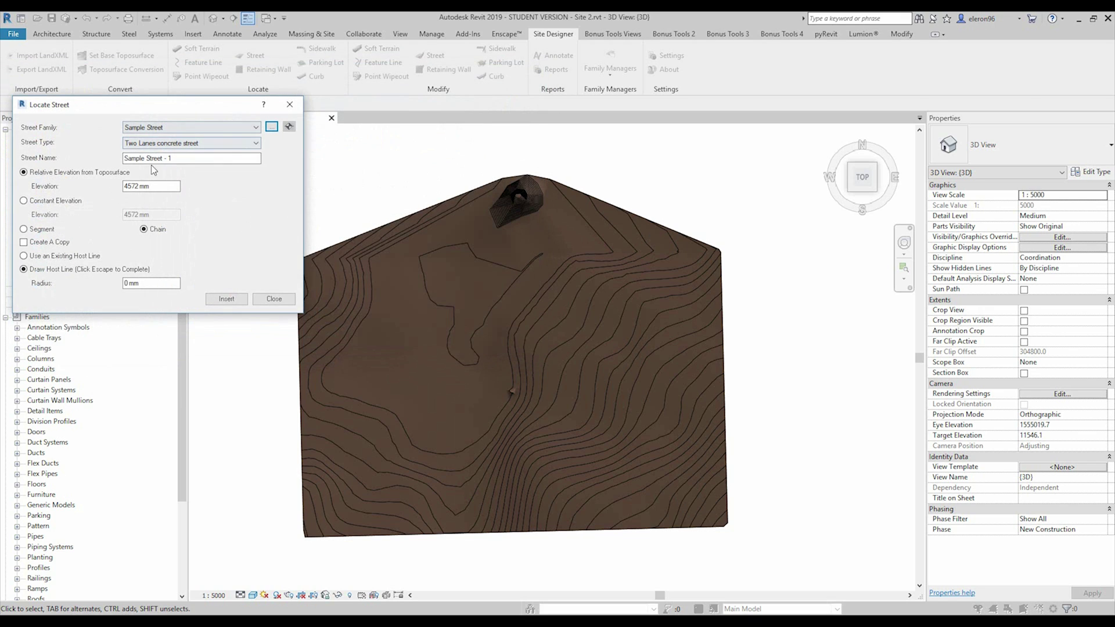
pyautogui.click(125, 146)
pyautogui.click(156, 142)
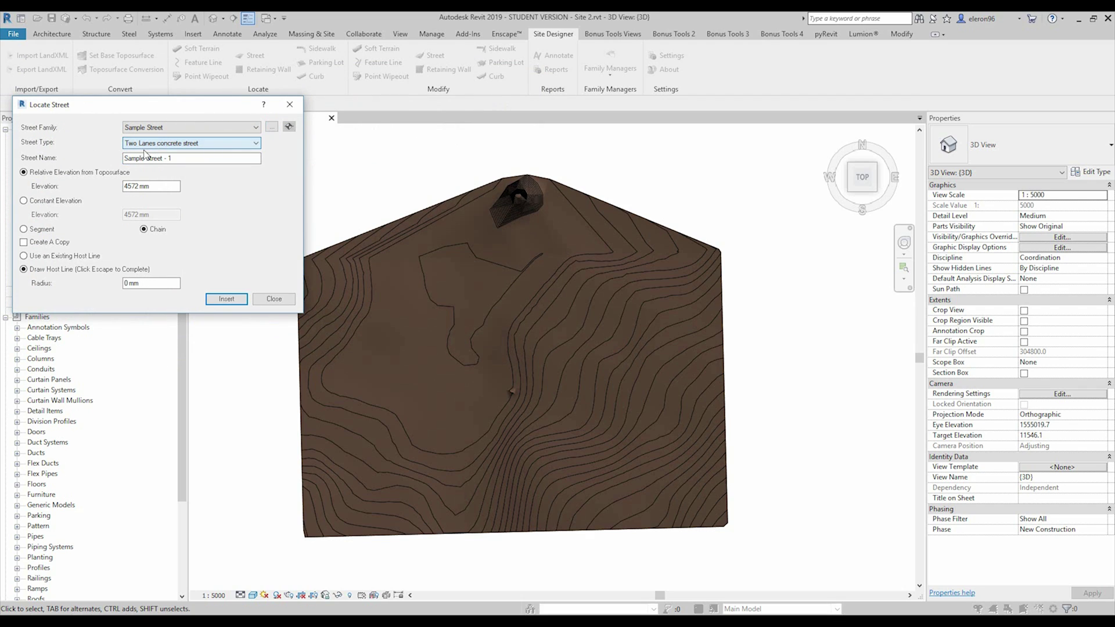
# Insert the street with a 2000 mm radius, dismiss the radius error, and begin its host line.
pyautogui.moveTo(222, 158); pyautogui.dragTo(137, 194)
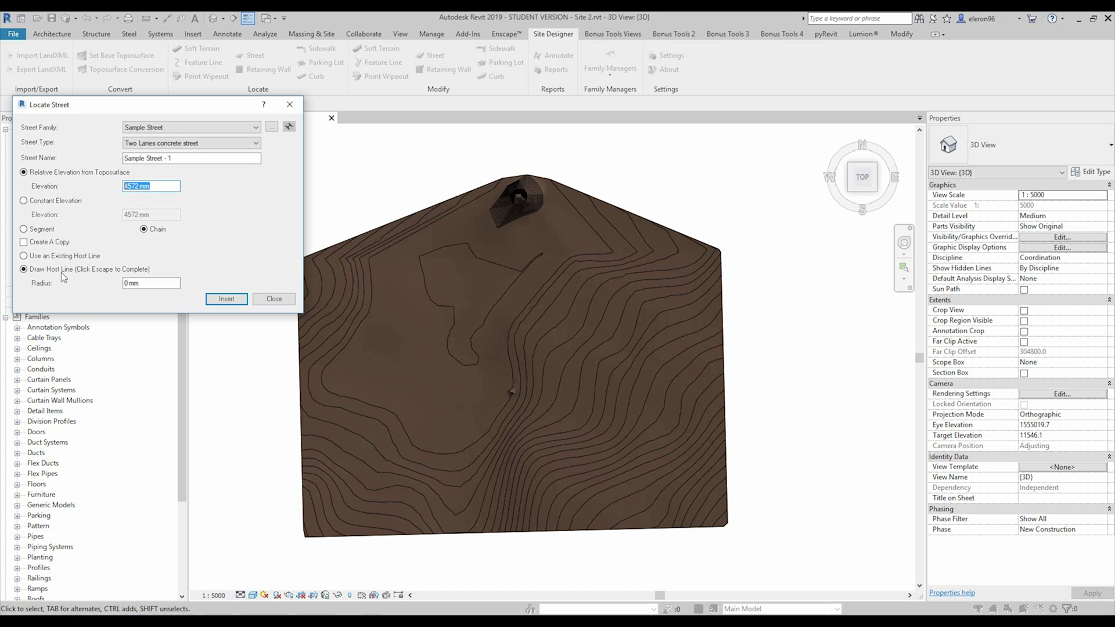
pyautogui.press('Tab')
pyautogui.click(227, 299)
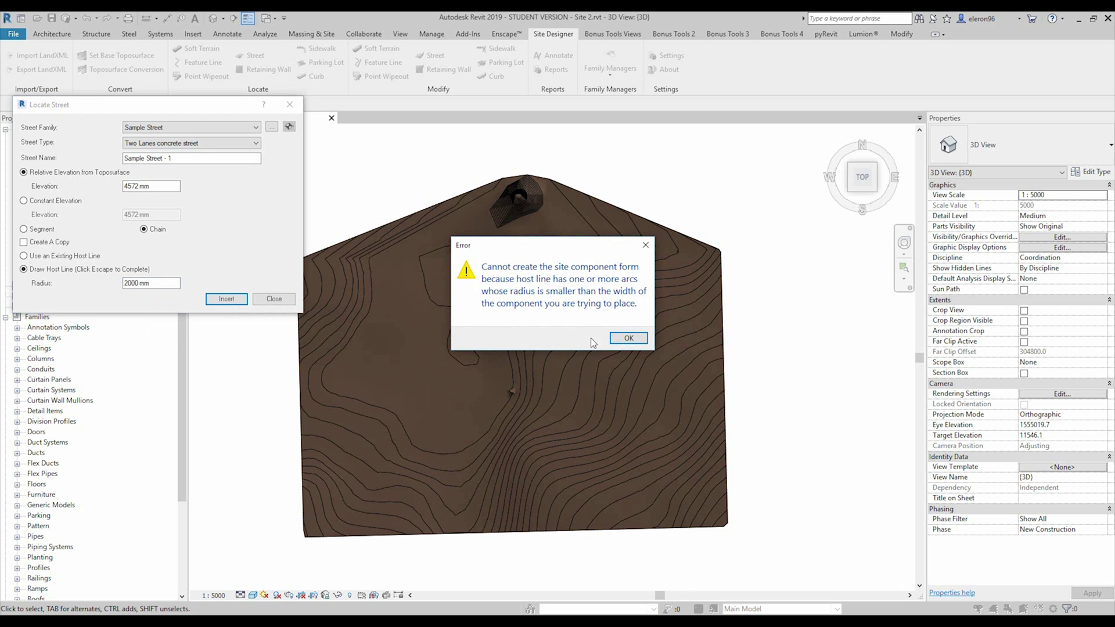
pyautogui.click(629, 338)
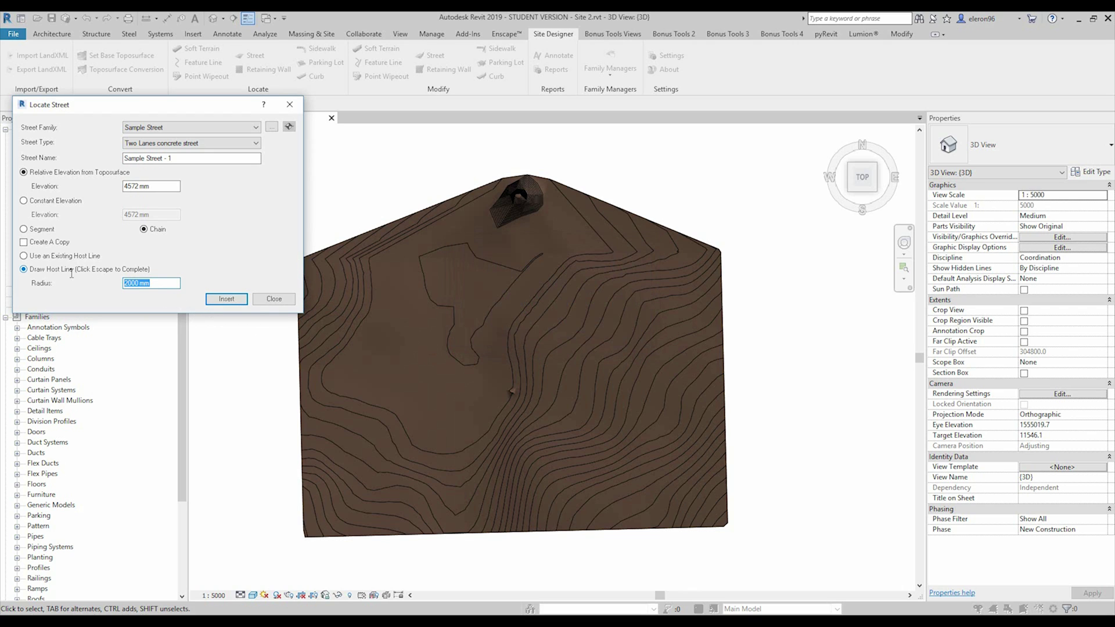
pyautogui.press('Return')
# Pick the host line start point on the hillside, continue across it, and finish to grade.
pyautogui.scroll(5, 430, 301)
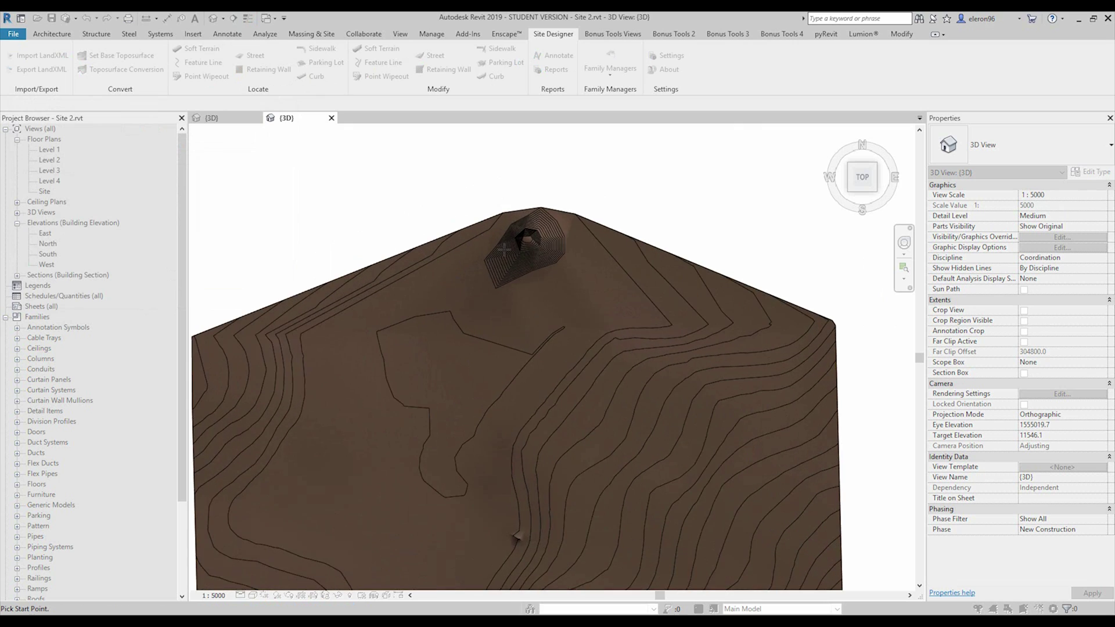
pyautogui.moveTo(238, 316); pyautogui.dragTo(334, 301, button='middle')
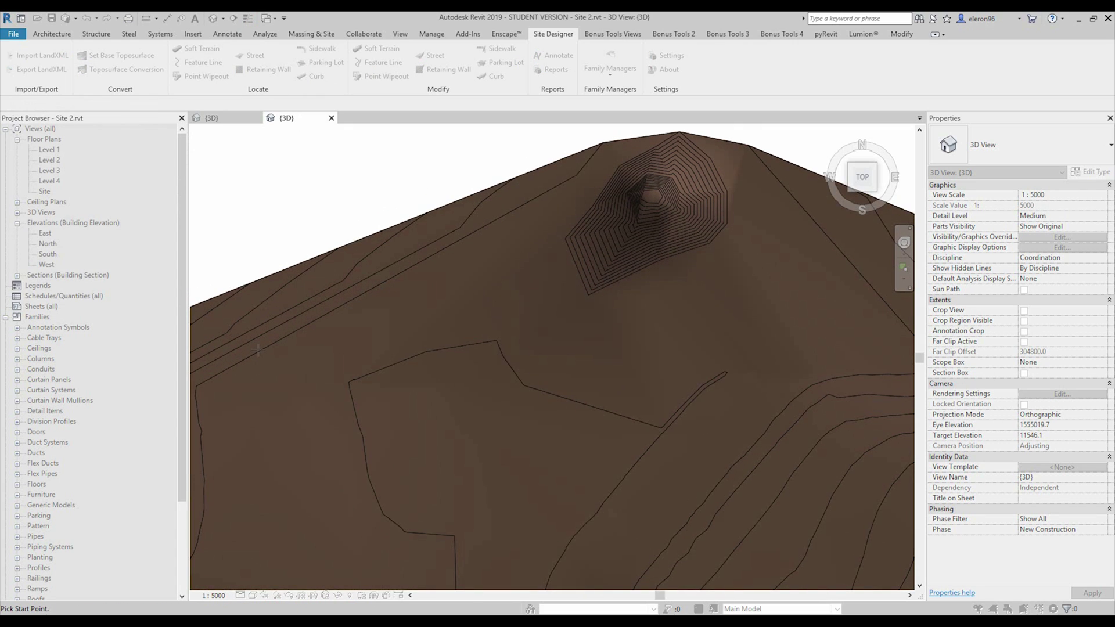
pyautogui.click(271, 403)
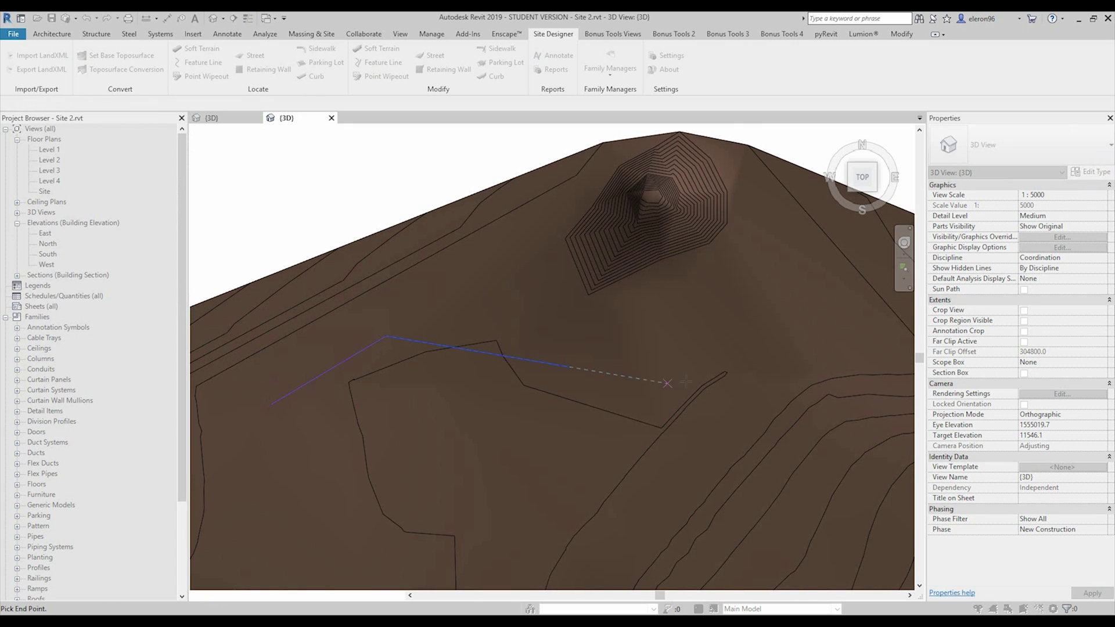
pyautogui.moveTo(843, 287); pyautogui.dragTo(651, 346, button='middle')
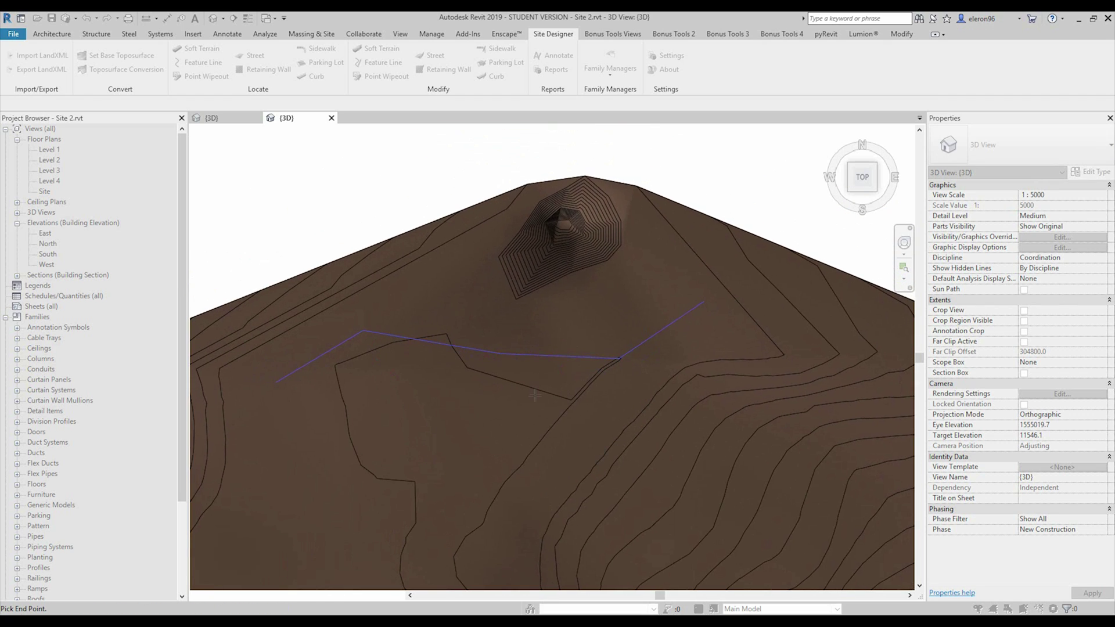
pyautogui.press('Escape')
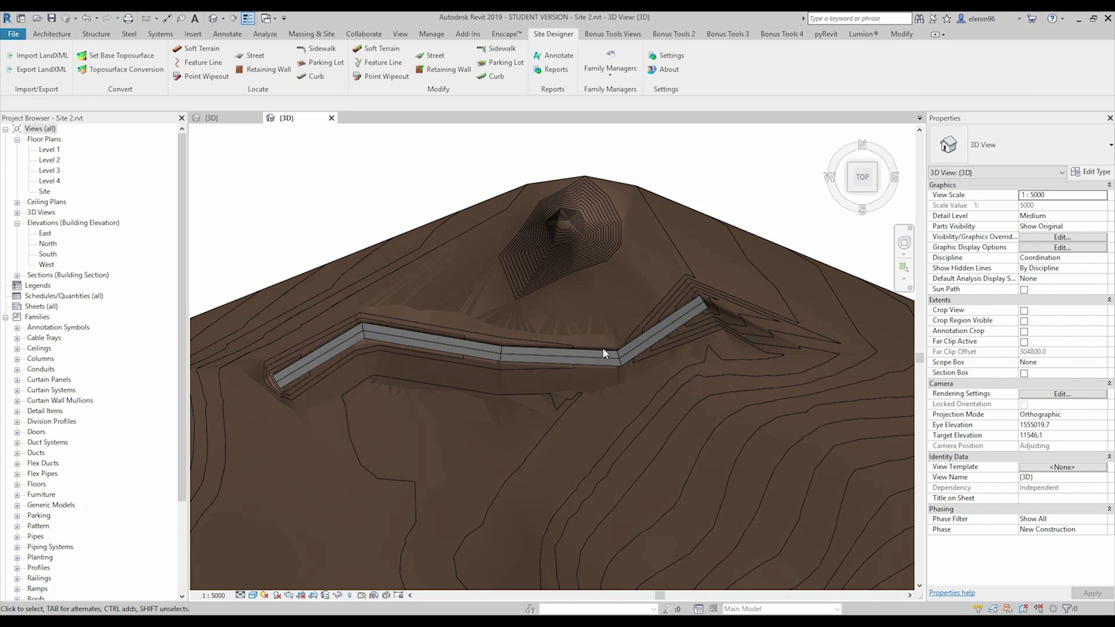
pyautogui.keyDown('shift'); pyautogui.moveTo(673, 430); pyautogui.dragTo(621, 327, button='middle'); pyautogui.keyUp('shift')
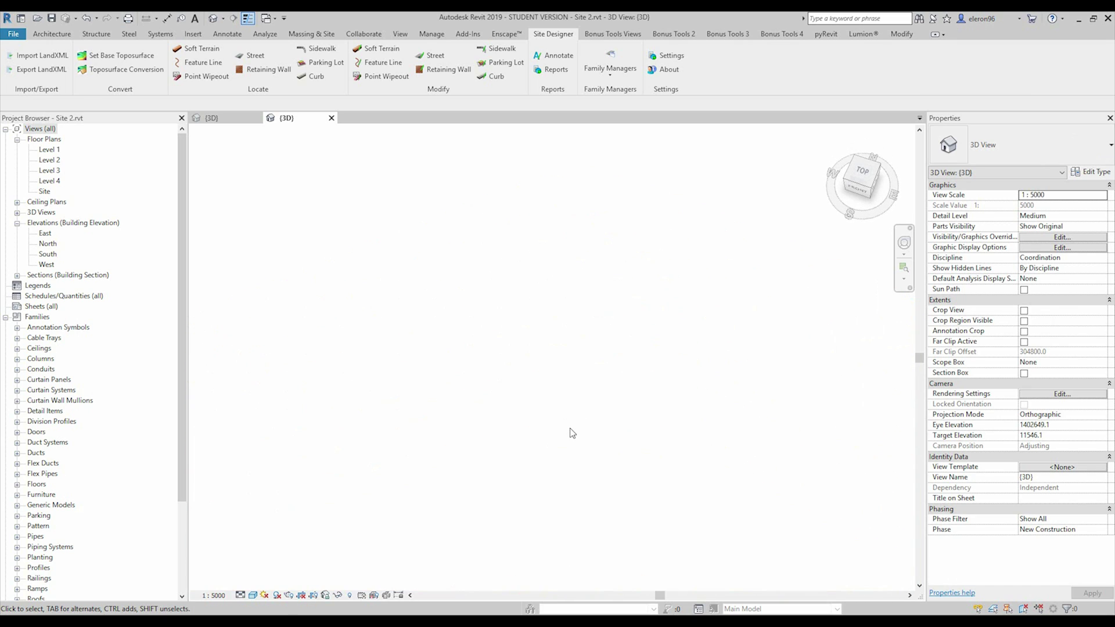
pyautogui.scroll(-2, 579, 418)
pyautogui.moveTo(580, 418); pyautogui.dragTo(557, 289, button='middle')
pyautogui.scroll(6, 464, 374)
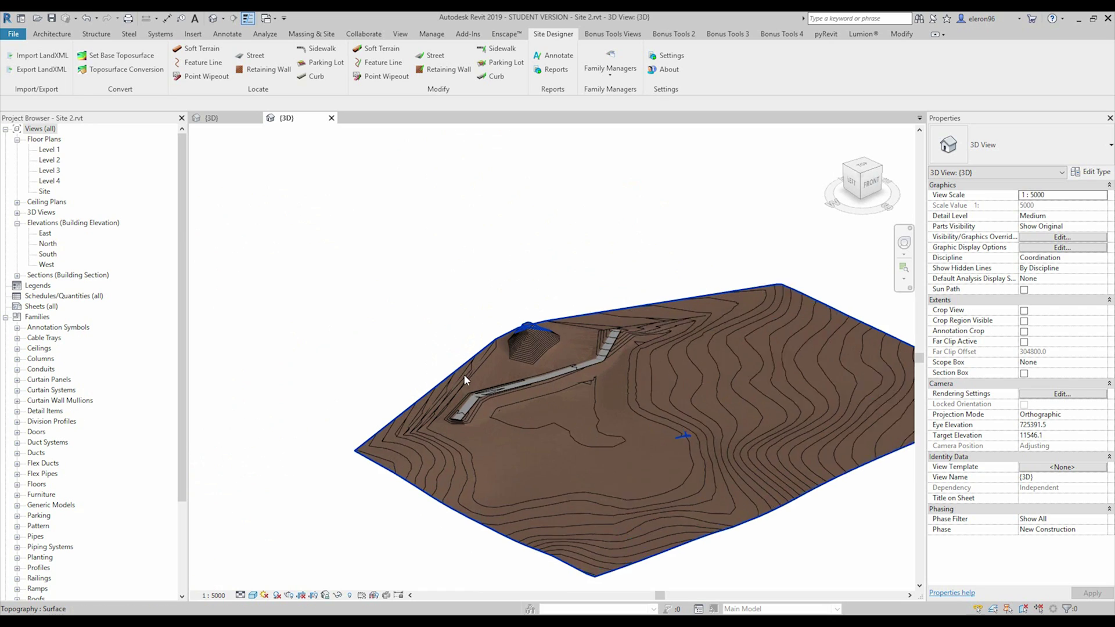
pyautogui.scroll(-3, 501, 402)
pyautogui.keyDown('shift'); pyautogui.moveTo(527, 373); pyautogui.dragTo(738, 256, button='middle'); pyautogui.keyUp('shift')
pyautogui.scroll(3, 518, 291)
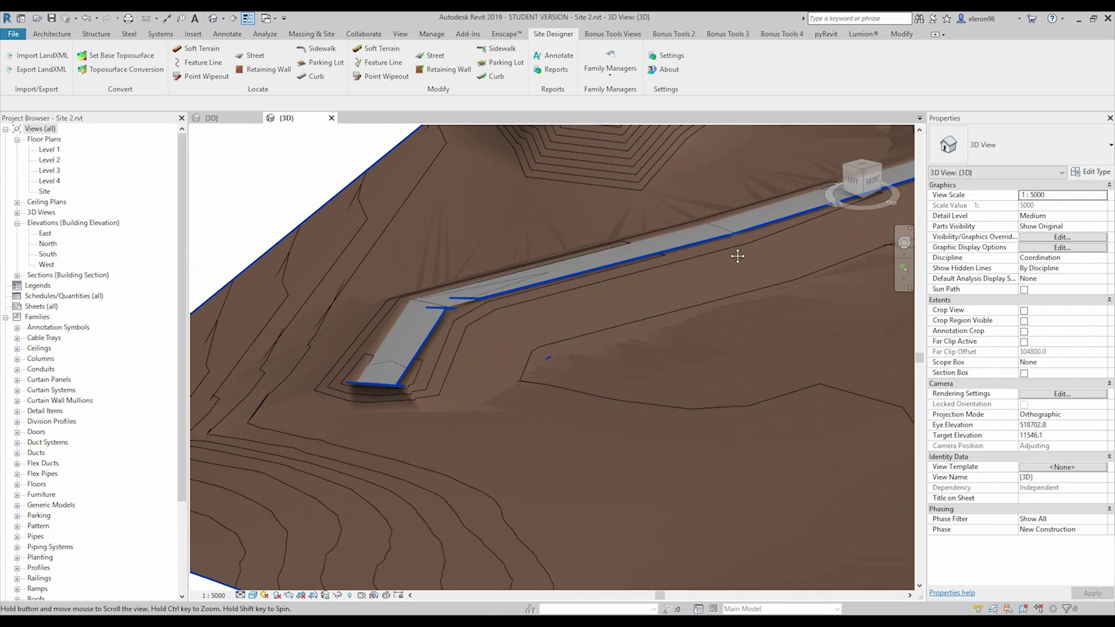
pyautogui.click(509, 286)
pyautogui.scroll(-4, 622, 326)
pyautogui.keyDown('shift'); pyautogui.moveTo(622, 326); pyautogui.dragTo(685, 288, button='middle'); pyautogui.keyUp('shift')
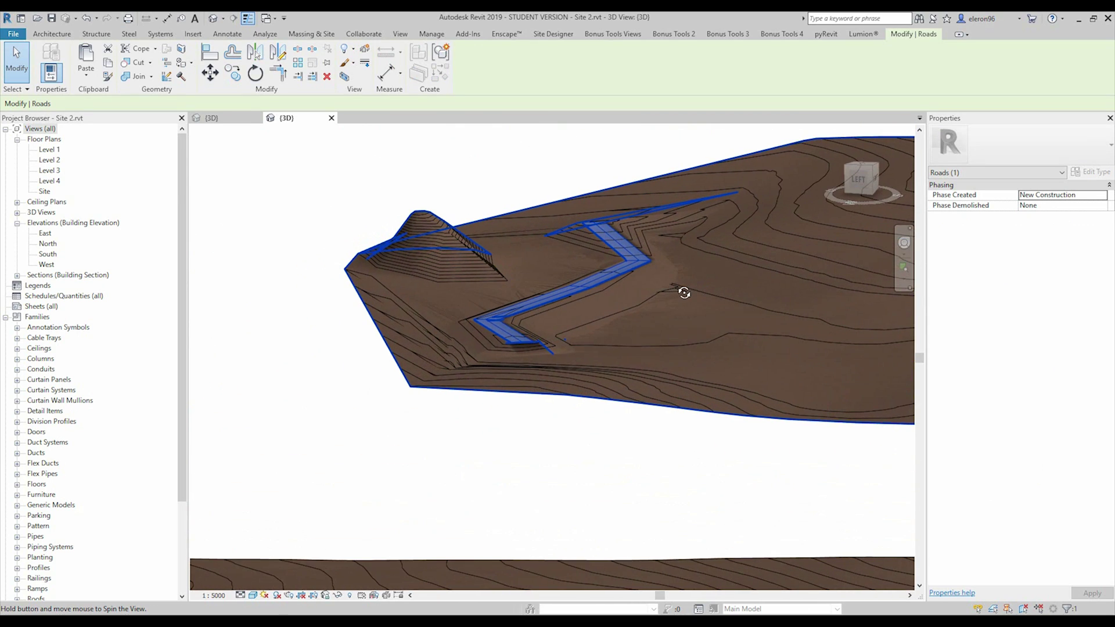
pyautogui.click(497, 464)
pyautogui.keyDown('shift'); pyautogui.moveTo(659, 324); pyautogui.dragTo(539, 359, button='middle'); pyautogui.keyUp('shift')
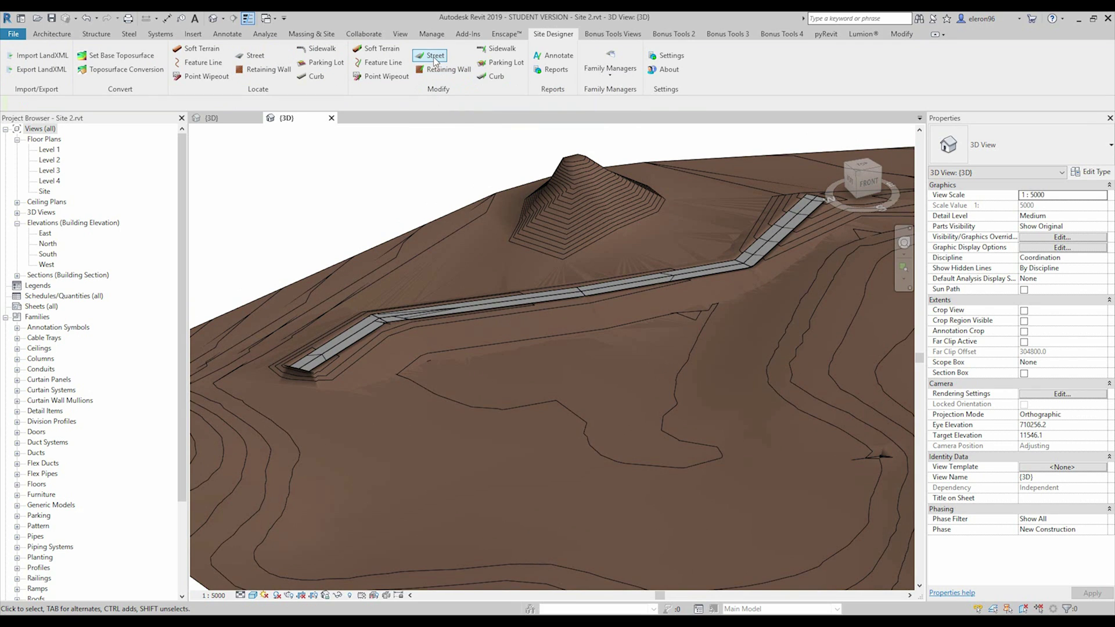
# Begin modifying the street, pick its host line after a not-a-host-line error, then close the options.
pyautogui.click(434, 58)
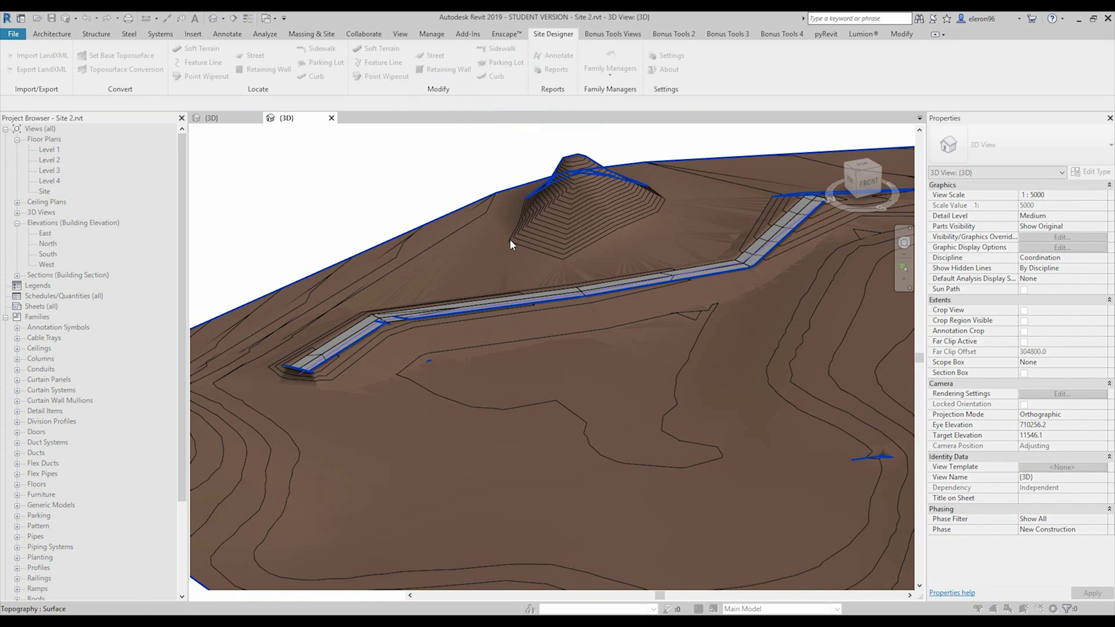
pyautogui.click(480, 308)
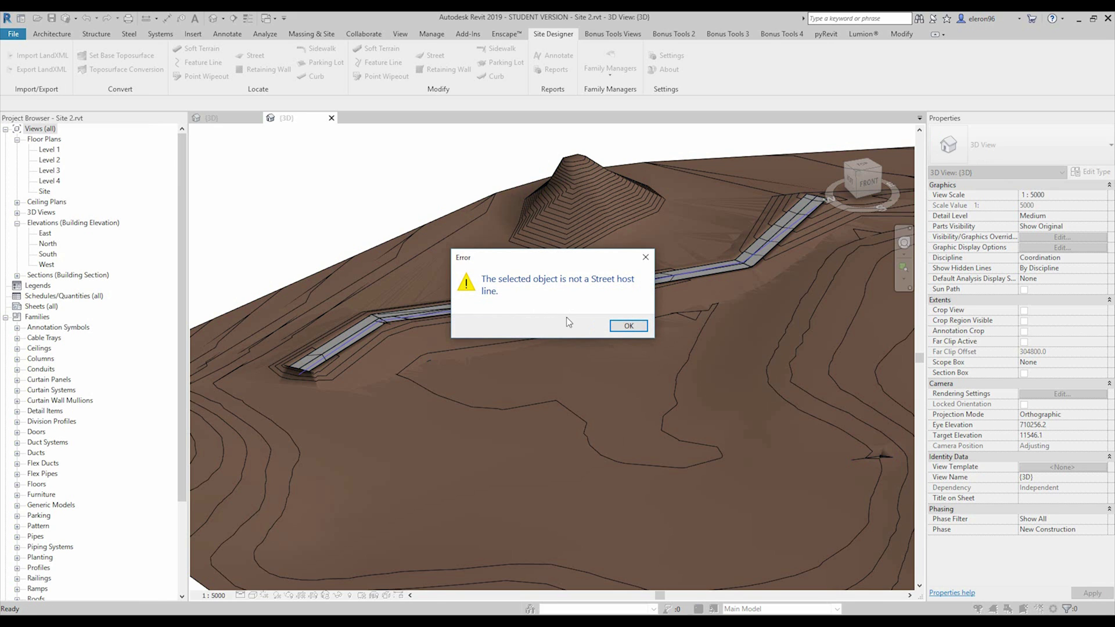
pyautogui.click(630, 326)
pyautogui.keyDown('shift'); pyautogui.moveTo(538, 275); pyautogui.dragTo(712, 315, button='middle'); pyautogui.keyUp('shift')
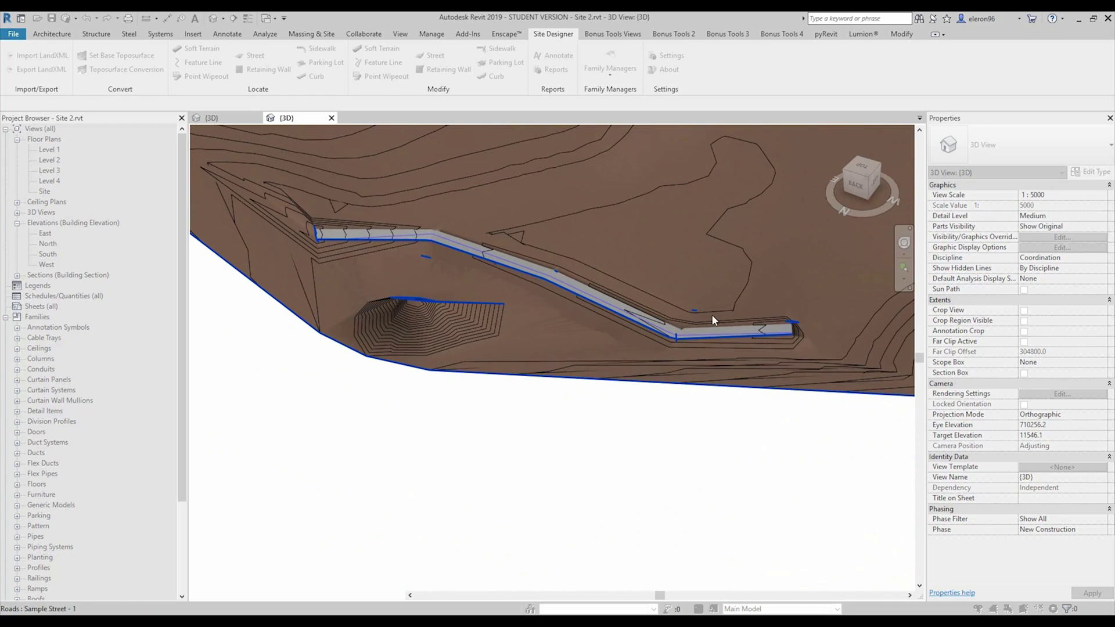
pyautogui.scroll(3, 455, 240)
pyautogui.scroll(3, 476, 247)
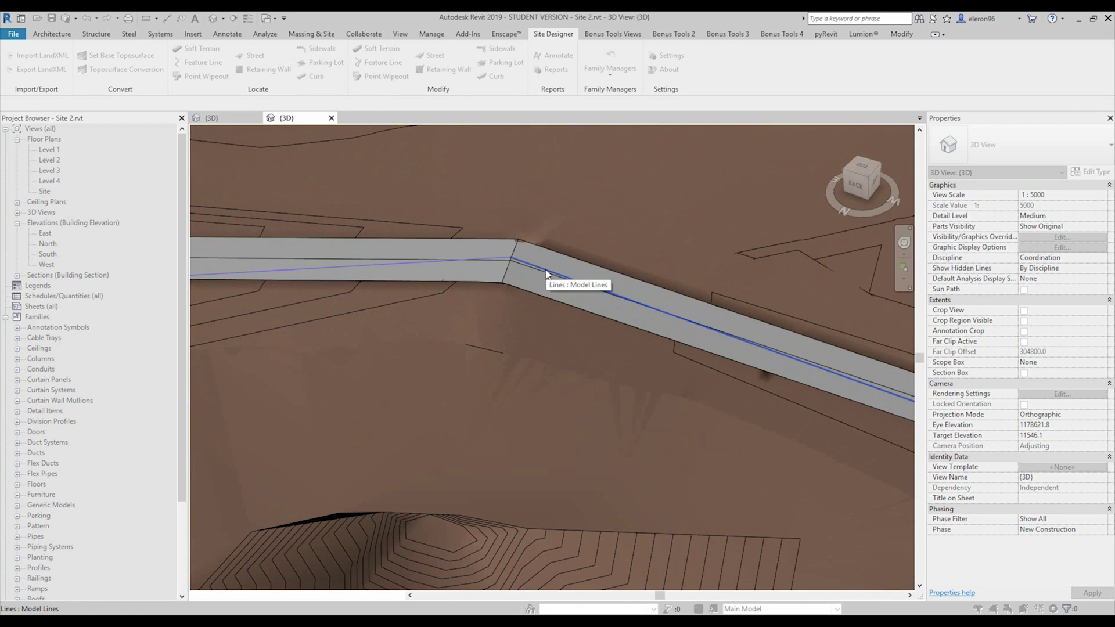
pyautogui.click(558, 277)
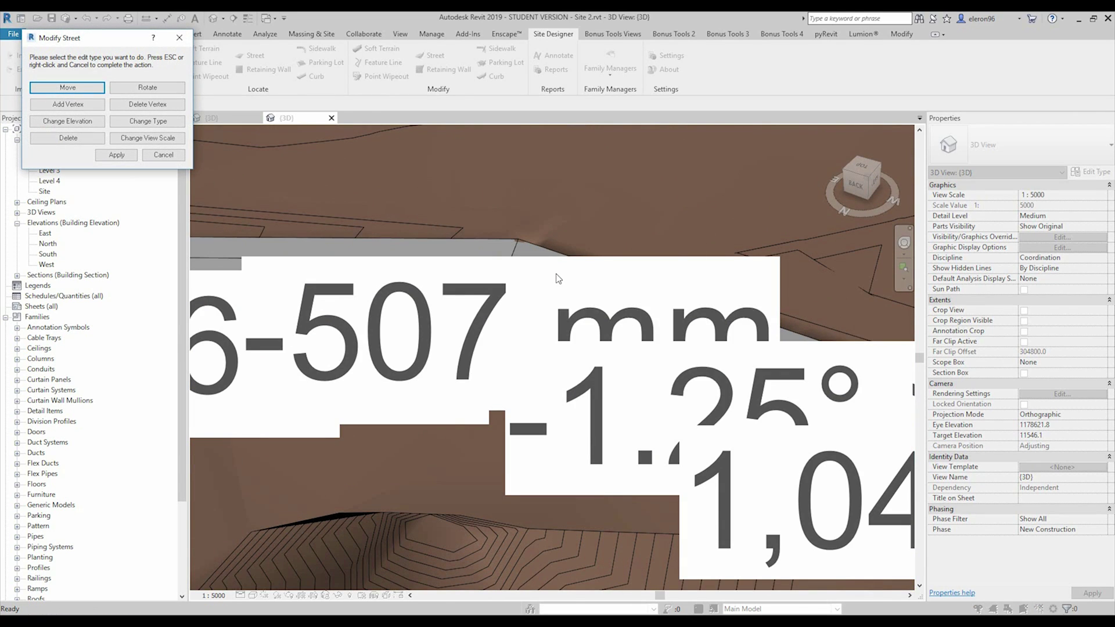
pyautogui.click(163, 154)
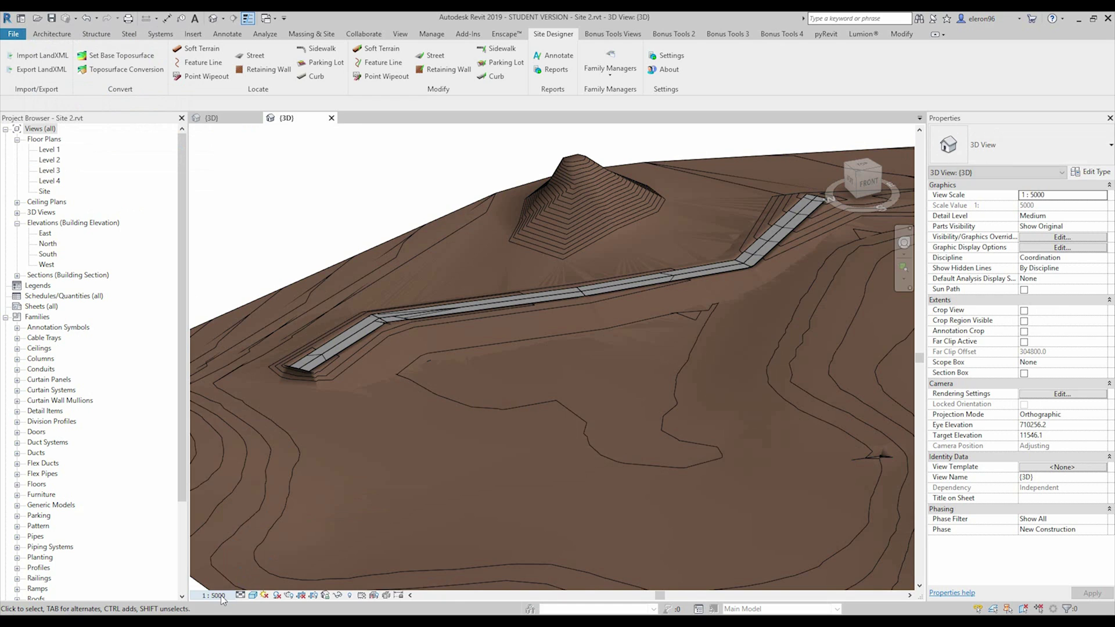
# Set the 3D view scale to 1:100 and restart Modify Street, orbiting to a steep angle.
pyautogui.click(216, 595)
pyautogui.click(239, 519)
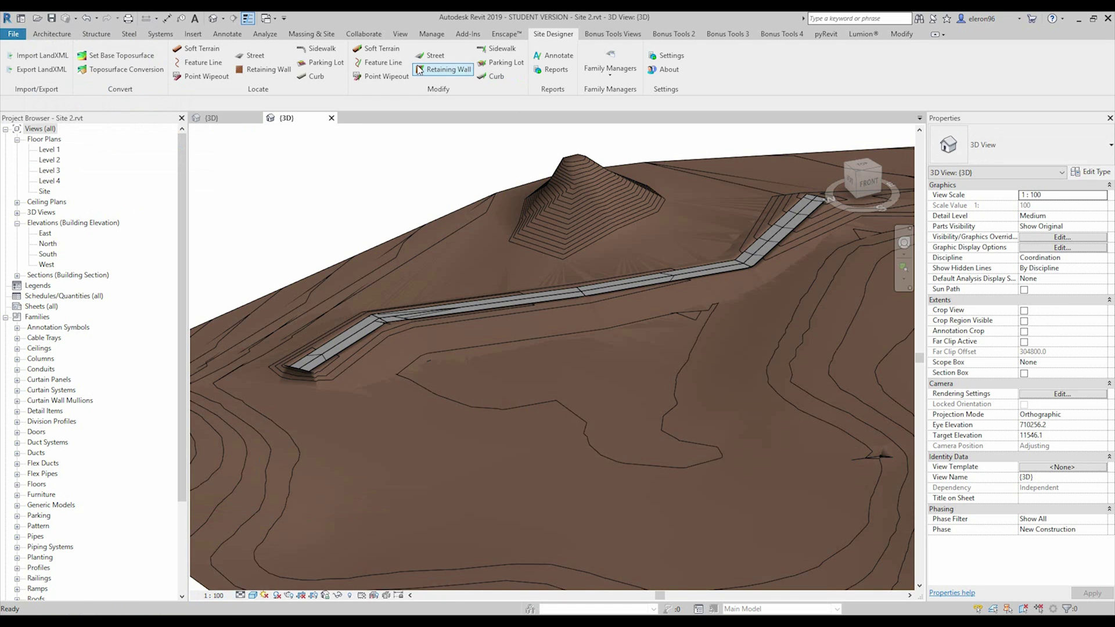
pyautogui.click(435, 58)
pyautogui.scroll(5, 633, 270)
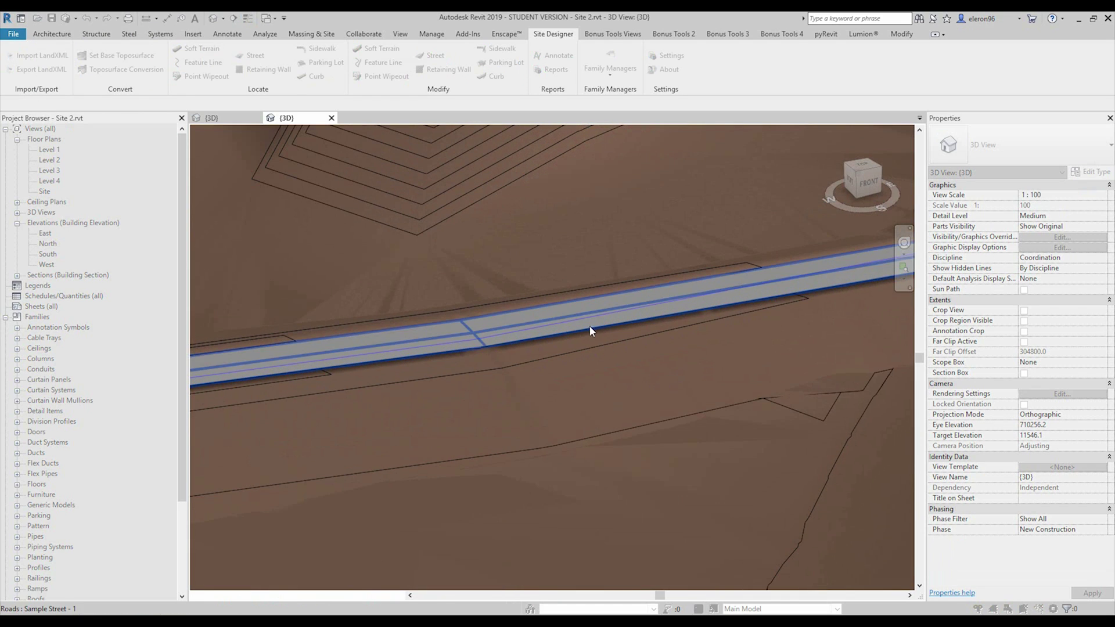
pyautogui.scroll(3, 572, 322)
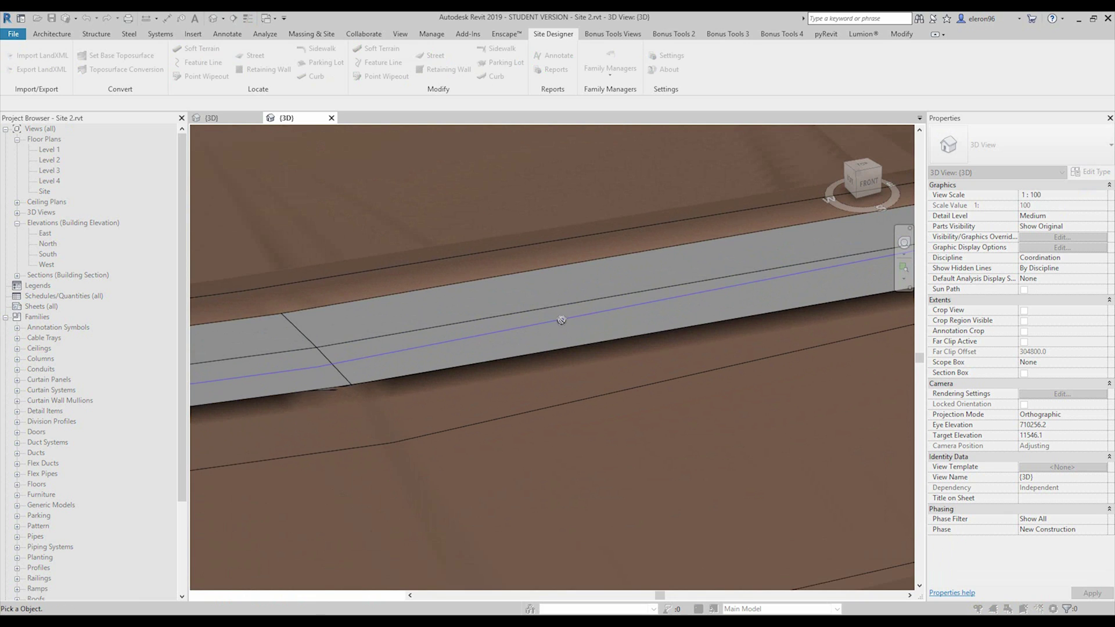
pyautogui.scroll(-3, 558, 319)
pyautogui.keyDown('shift'); pyautogui.moveTo(543, 326); pyautogui.dragTo(373, 266, button='middle'); pyautogui.keyUp('shift')
pyautogui.scroll(-3, 386, 281)
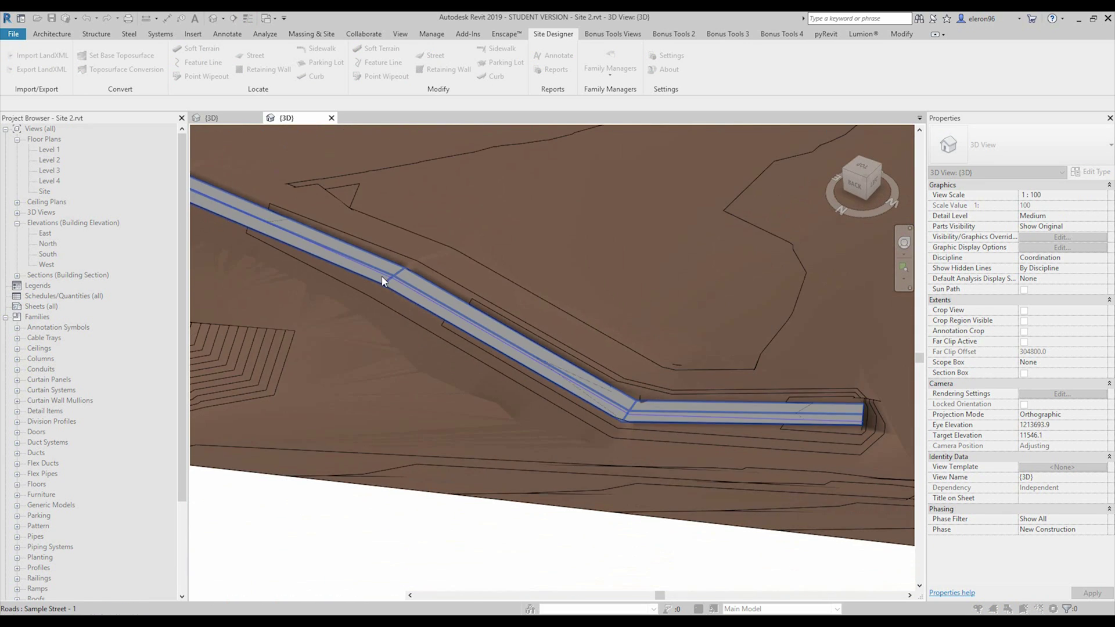
pyautogui.scroll(5, 490, 354)
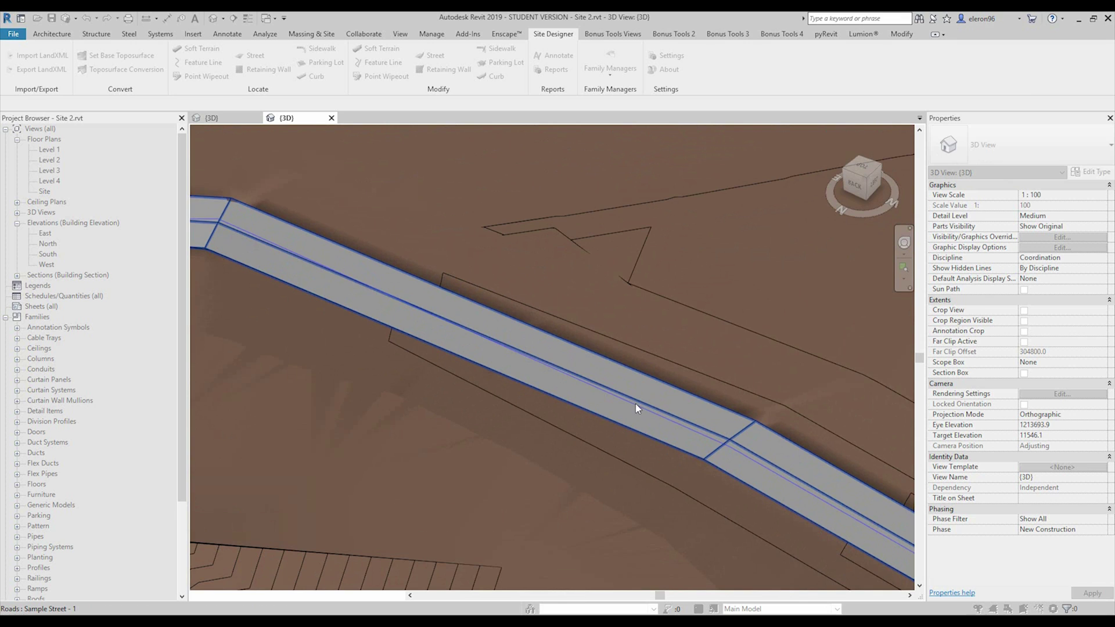
pyautogui.scroll(2, 657, 413)
pyautogui.scroll(-3, 675, 424)
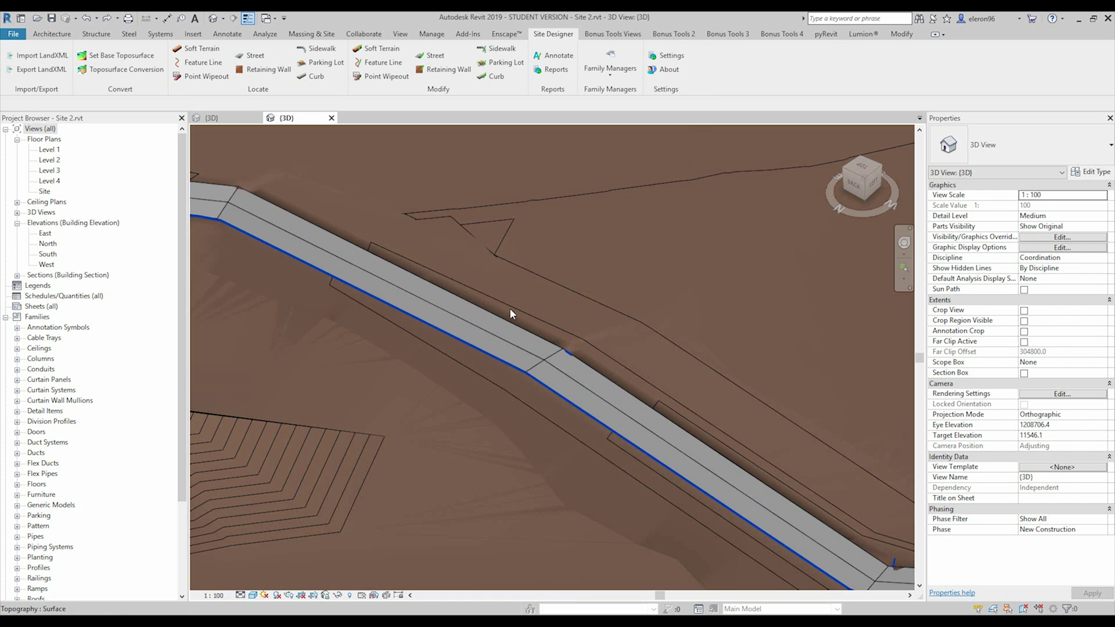
pyautogui.scroll(1, 510, 308)
pyautogui.keyDown('shift'); pyautogui.moveTo(517, 426); pyautogui.dragTo(566, 470, button='middle'); pyautogui.keyUp('shift')
# Select the street host line and choose Change Elevation, zooming in on its vertices.
pyautogui.click(565, 470)
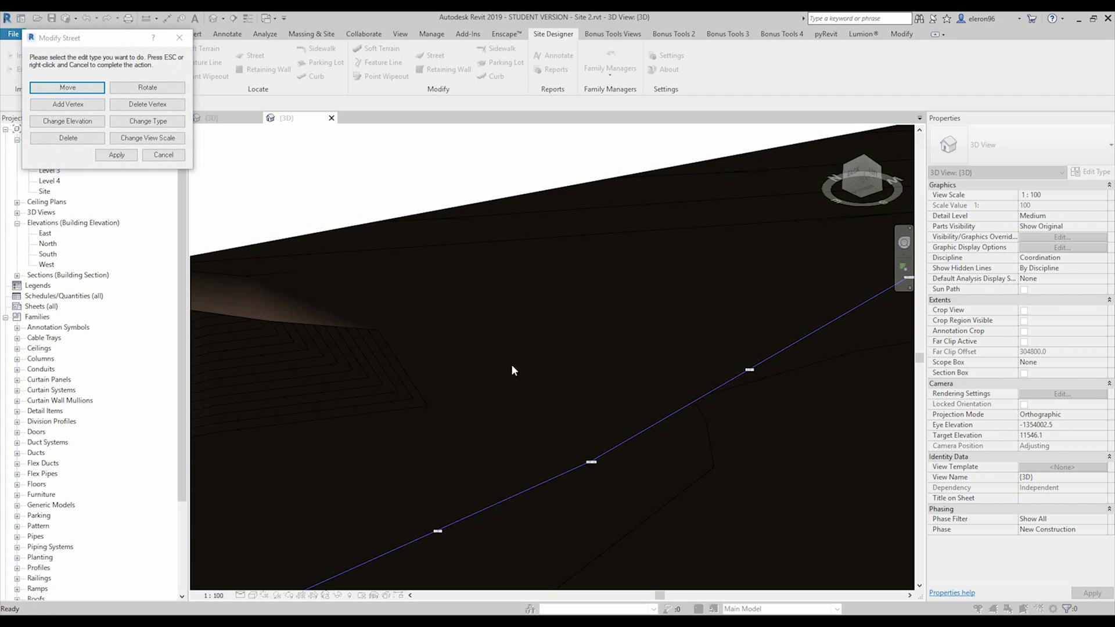
pyautogui.click(68, 121)
pyautogui.scroll(5, 517, 255)
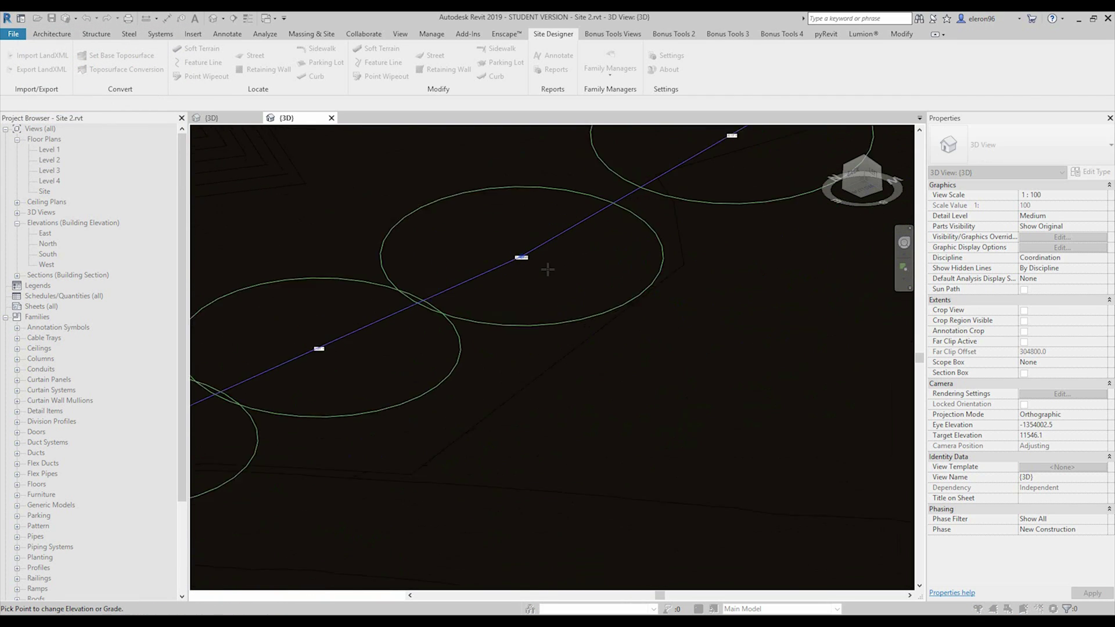
pyautogui.scroll(3, 504, 250)
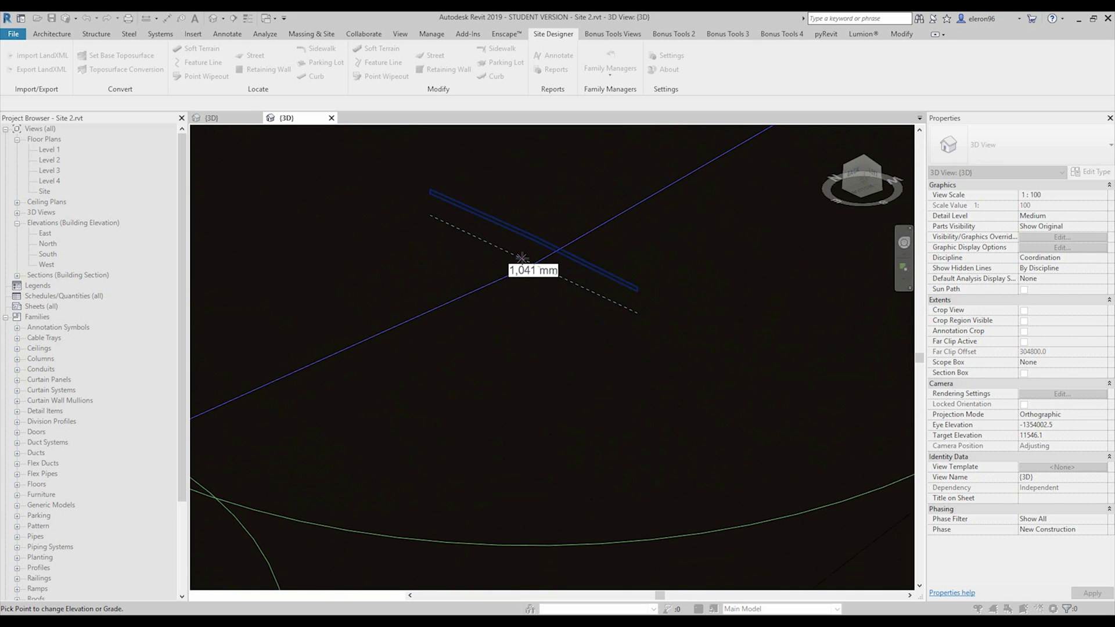
pyautogui.scroll(-3, 503, 250)
pyautogui.moveTo(504, 250); pyautogui.dragTo(868, 186, button='middle')
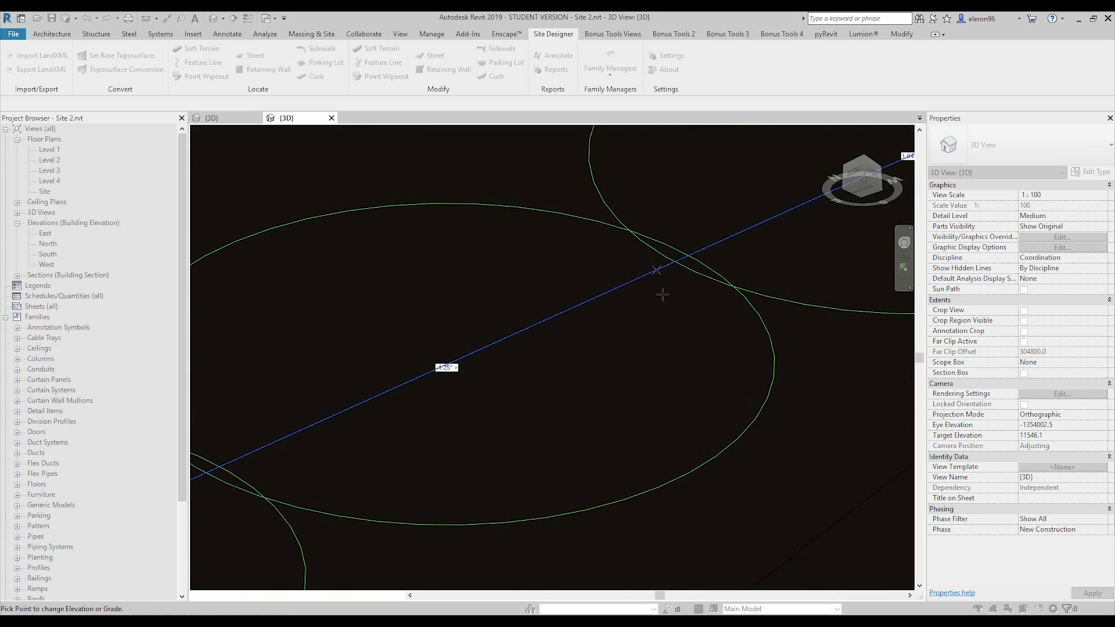
pyautogui.scroll(-2, 604, 369)
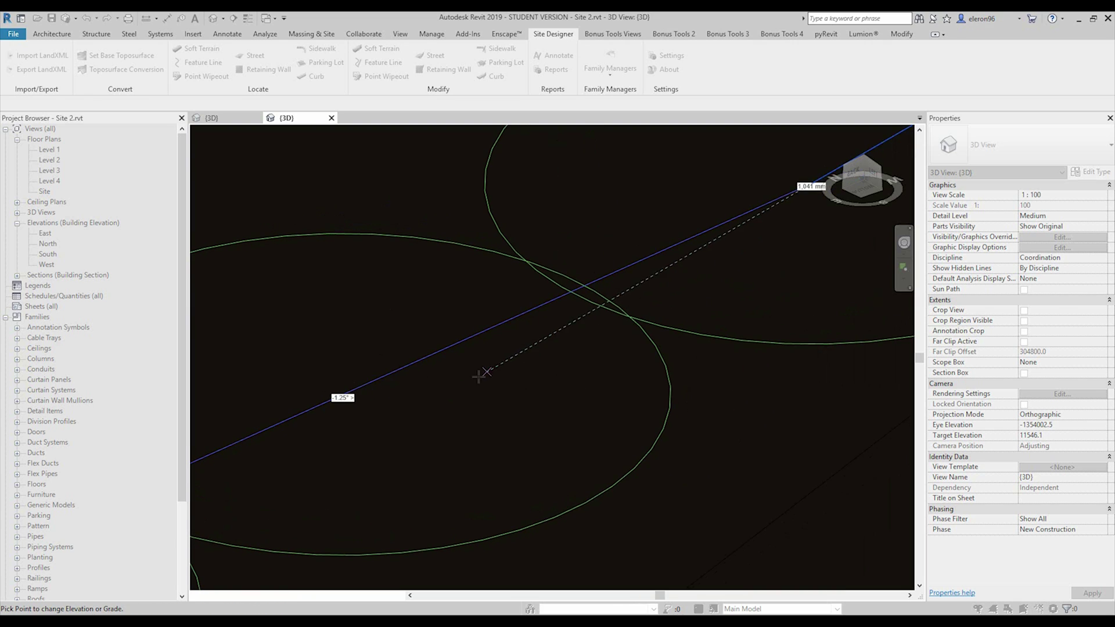
pyautogui.scroll(4, 523, 360)
pyautogui.scroll(2, 554, 319)
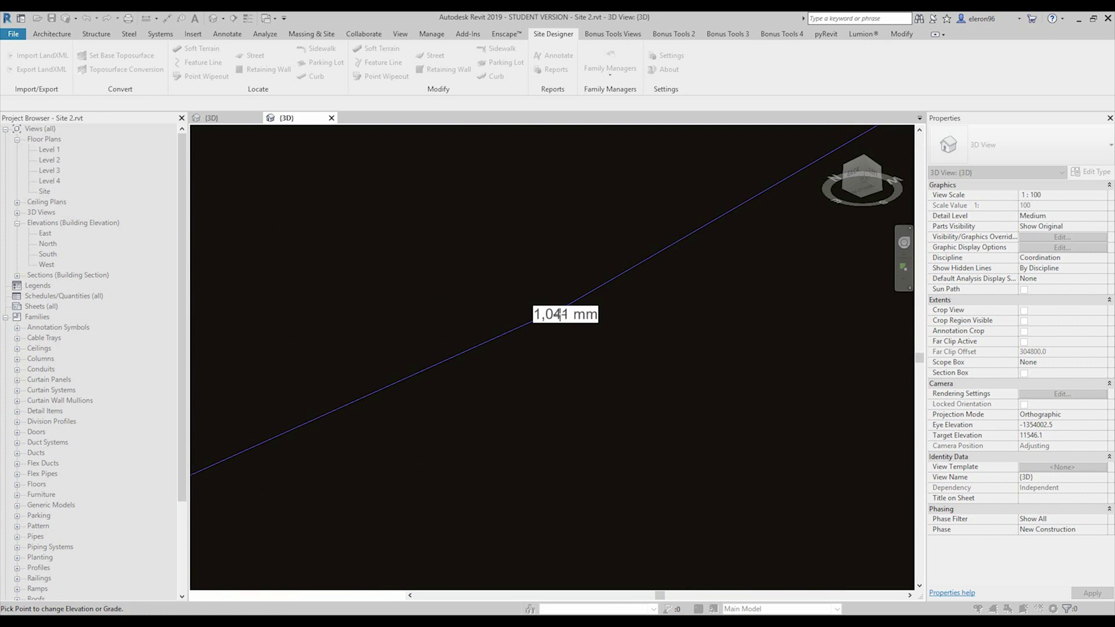
# Raise the host-line point at 1,041 mm to a new elevation of 10,000 mm.
pyautogui.click(559, 315)
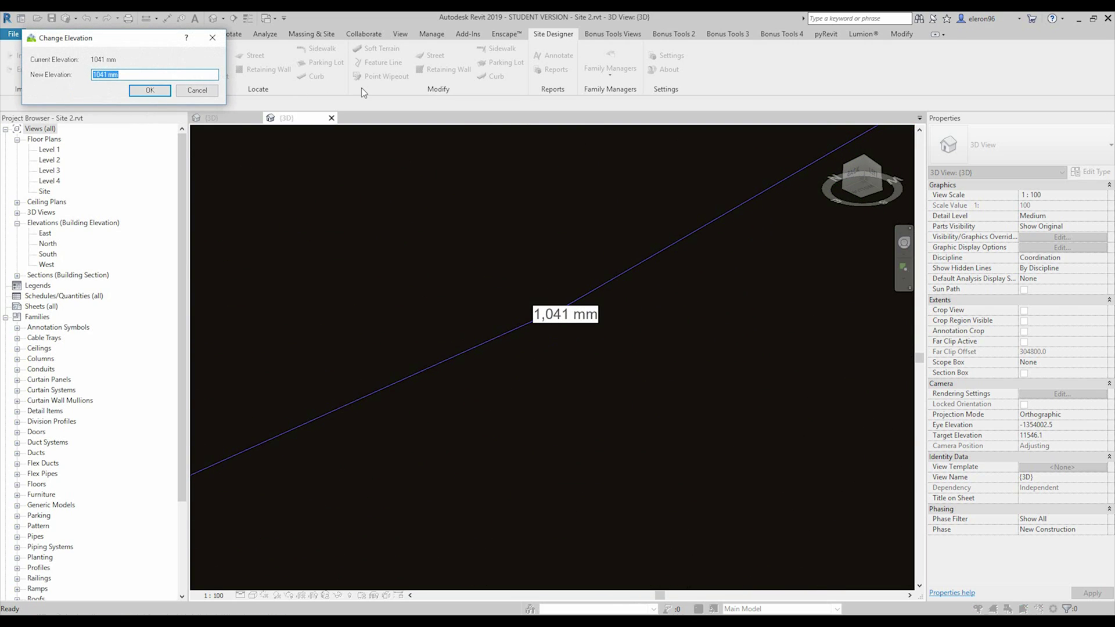
pyautogui.write('10')
pyautogui.click(160, 93)
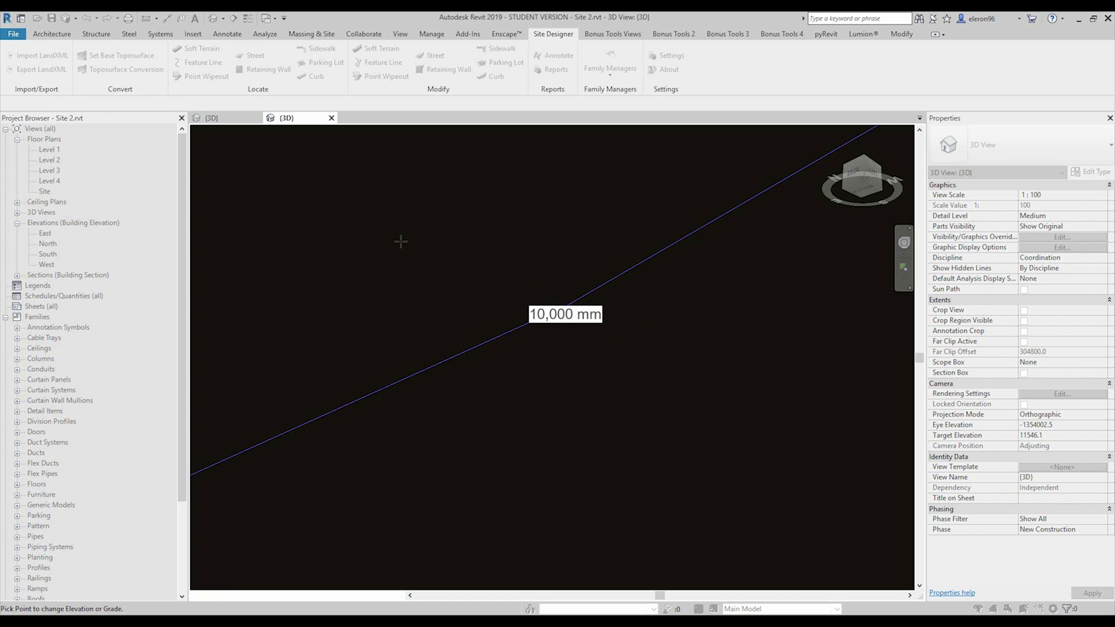
pyautogui.keyDown('shift'); pyautogui.moveTo(456, 249); pyautogui.dragTo(480, 384, button='middle'); pyautogui.keyUp('shift')
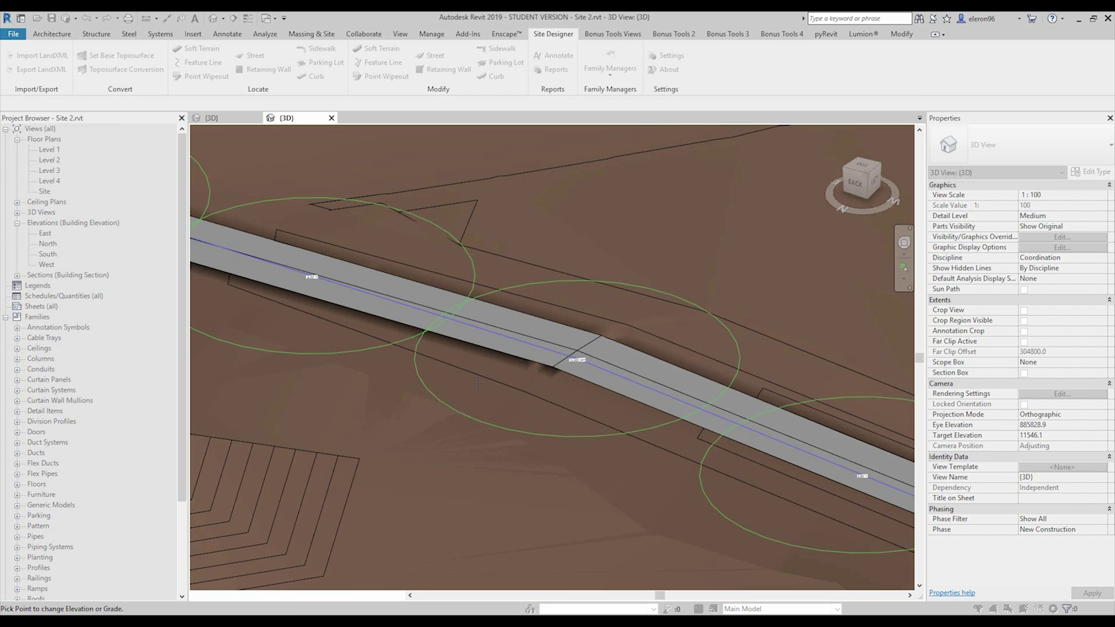
# Cancel point picking and apply the elevation change so Sample Street - 1 and its terrain regrade.
pyautogui.rightClick(477, 383)
pyautogui.click(503, 393)
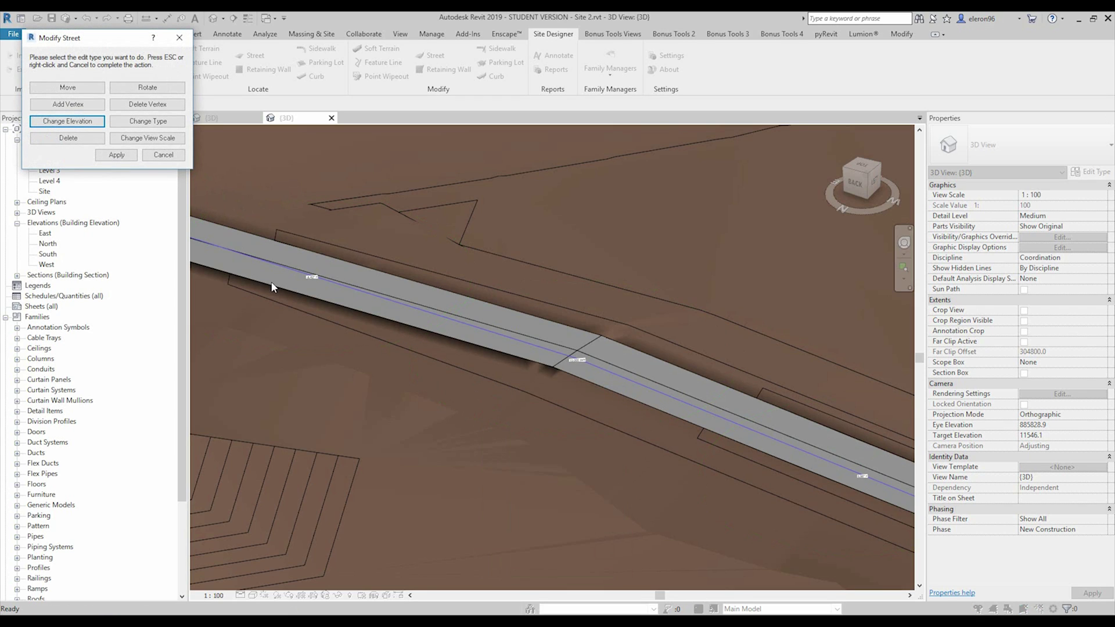
pyautogui.click(129, 160)
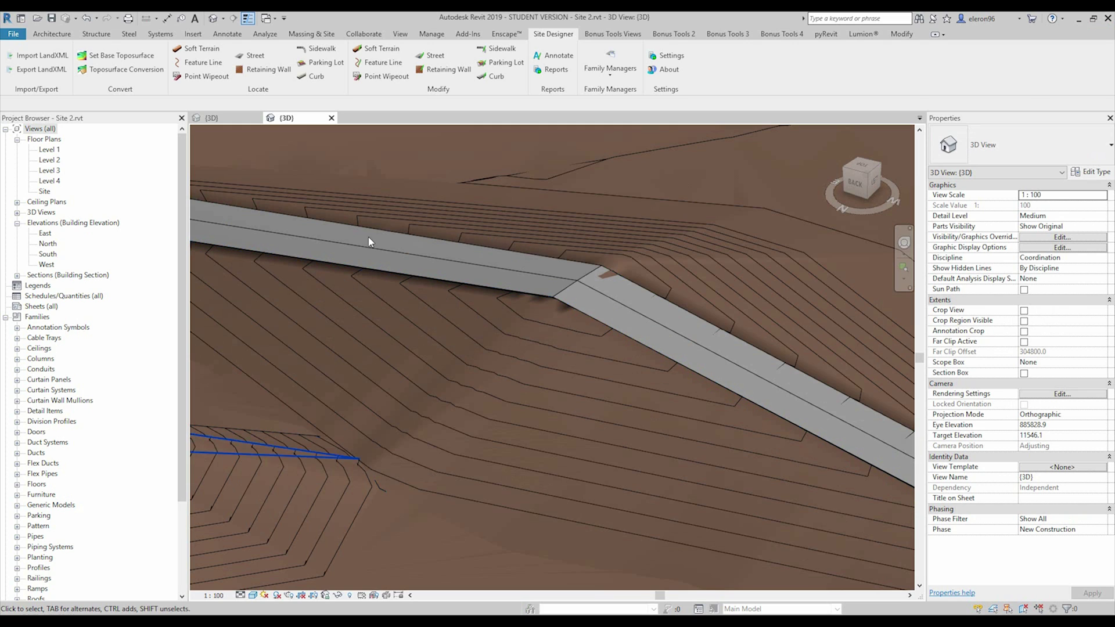
pyautogui.scroll(-5, 609, 250)
pyautogui.keyDown('shift'); pyautogui.moveTo(609, 249); pyautogui.dragTo(577, 311, button='middle'); pyautogui.keyUp('shift')
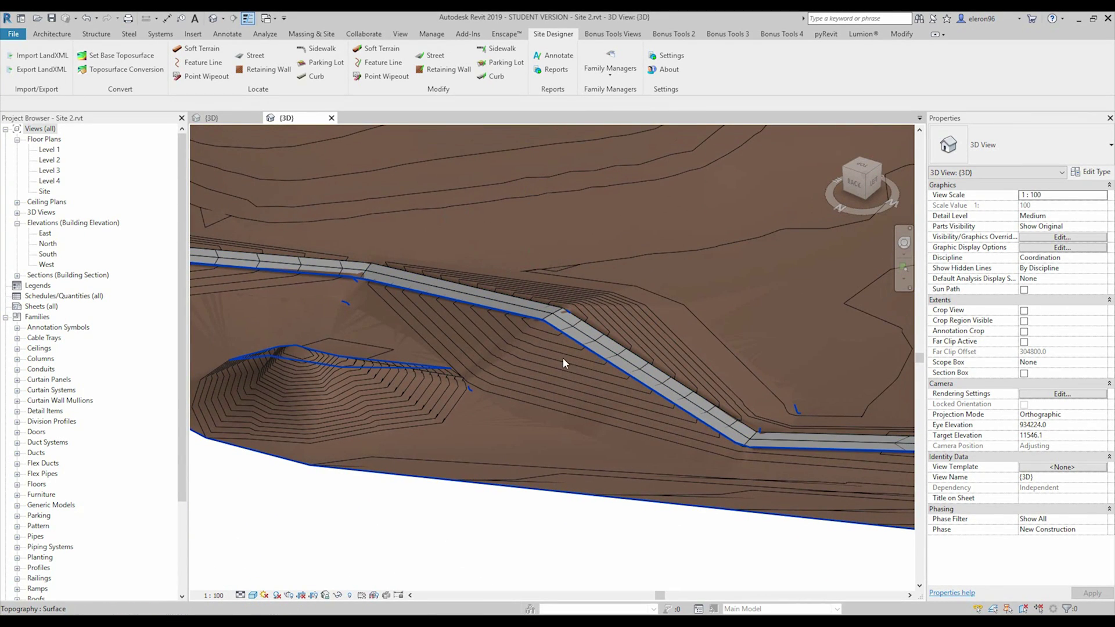